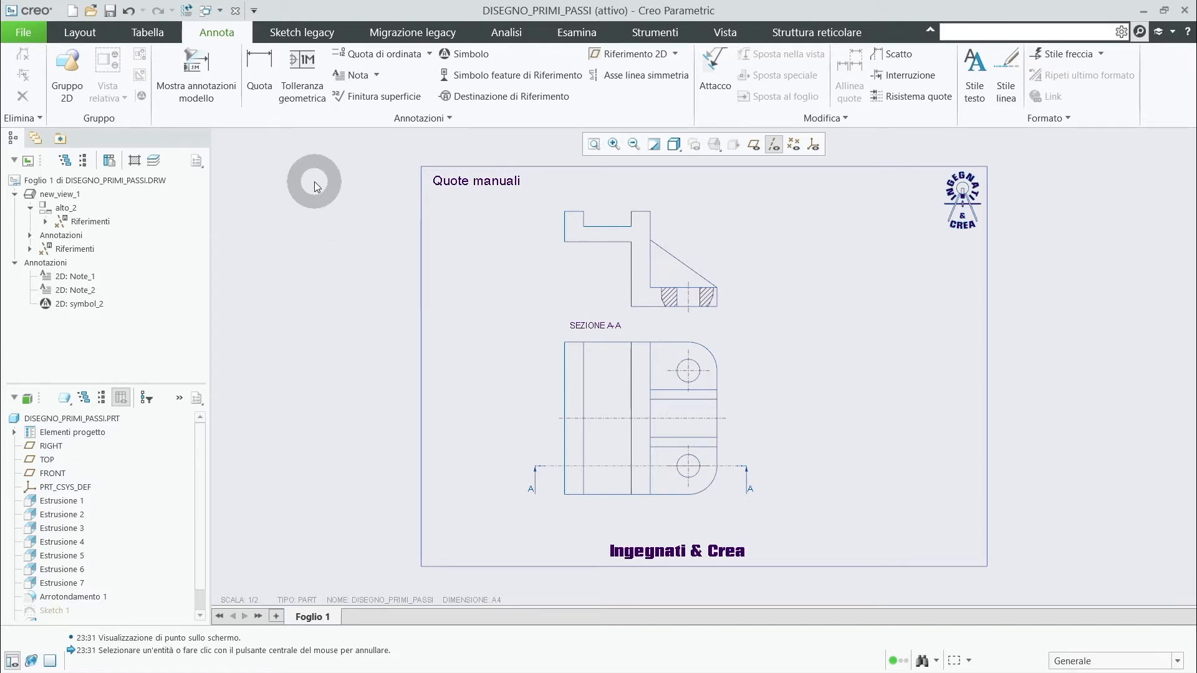
- Add a manual dimension along the sloped rib edge in section view A-A, placed outside the part
left_click(264, 83)
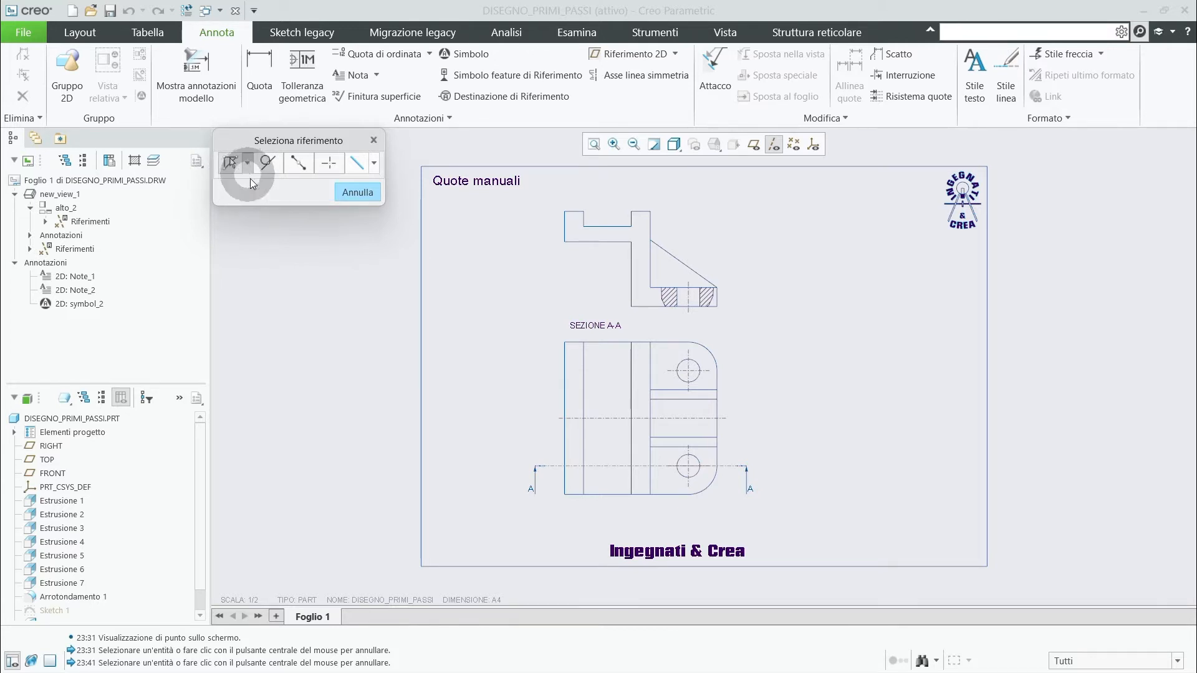
scroll(735, 281, "up", 1)
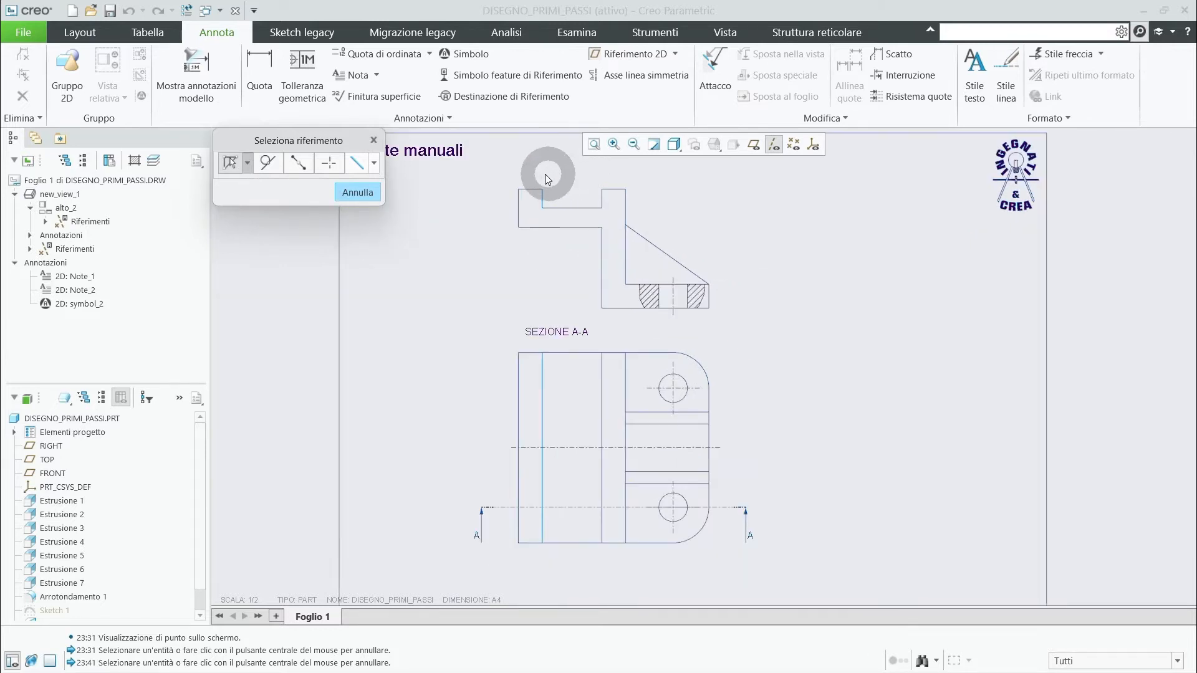
scroll(545, 174, "up", 2)
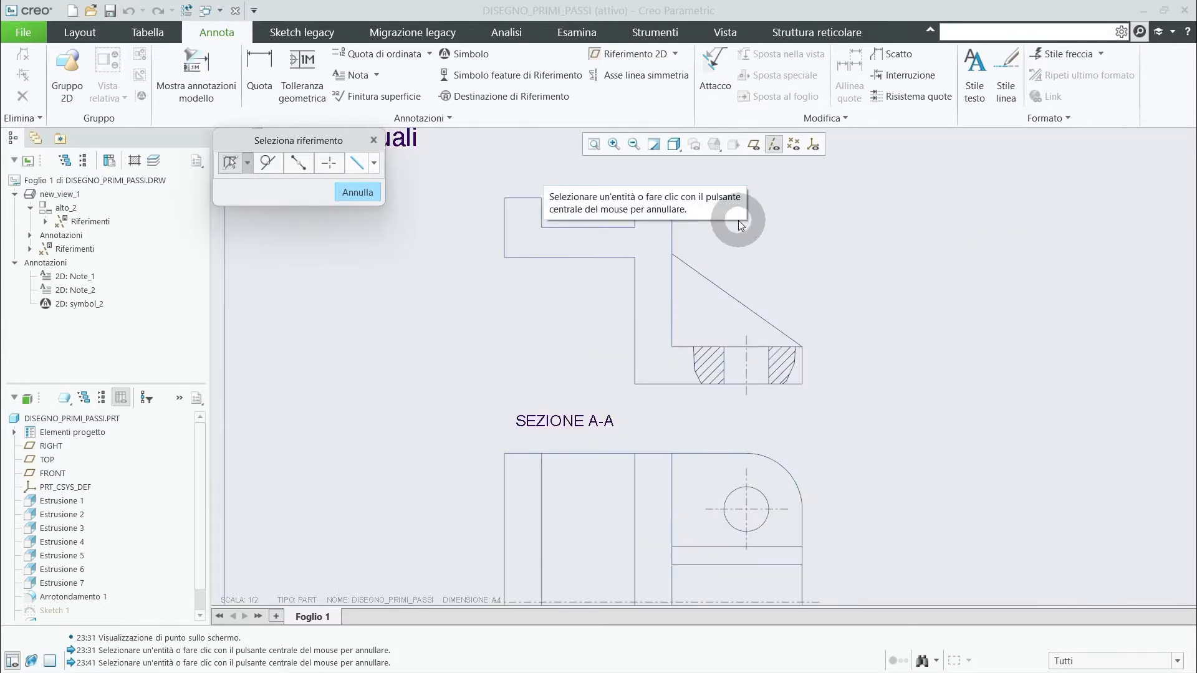
left_click(729, 293)
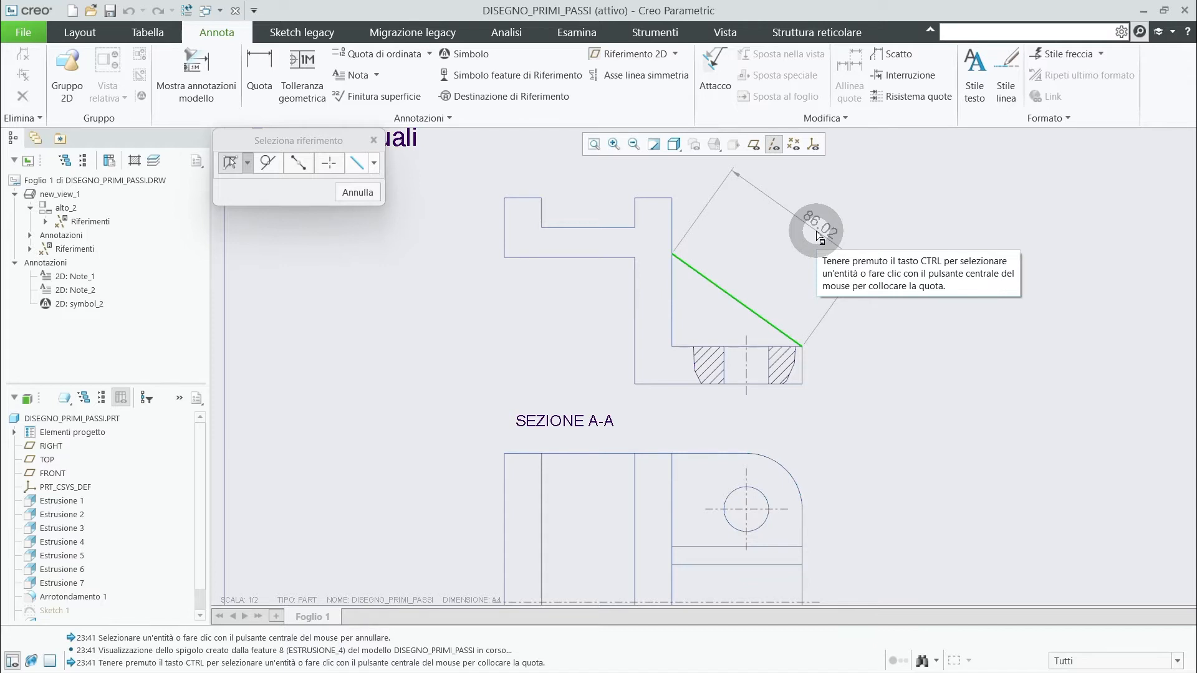
middle_click(818, 236)
left_click(881, 255)
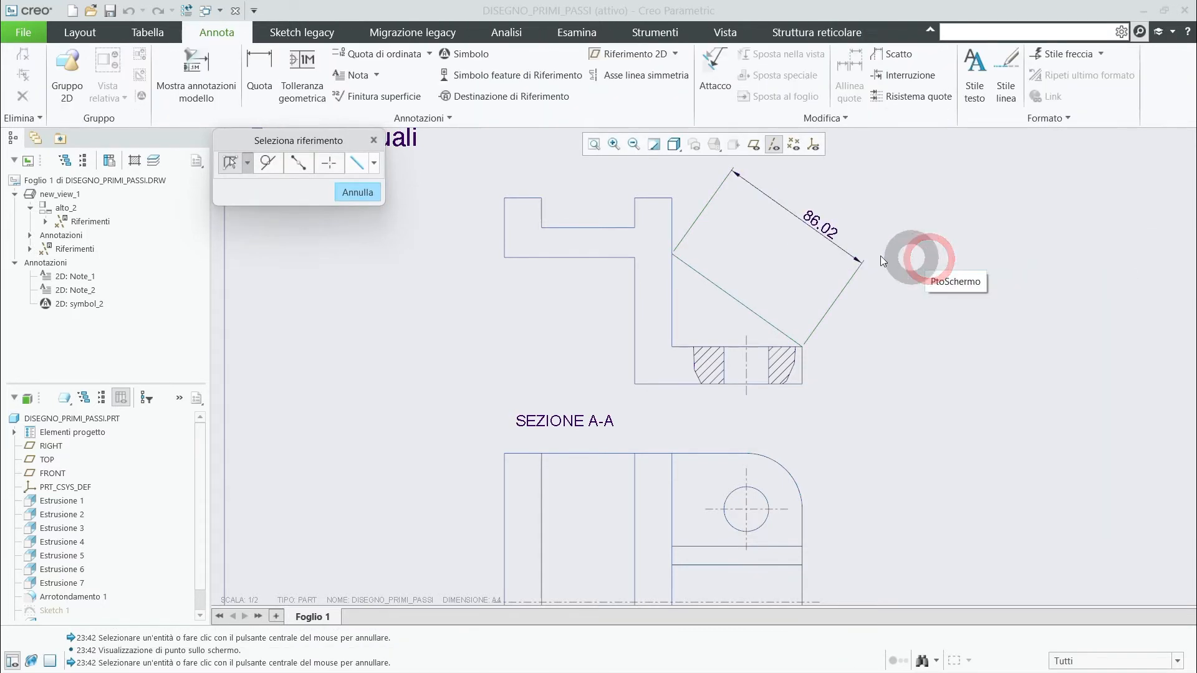
- In section A-A, dimension the width of the left lip's top edge and the vertical distance from the recess floor to the base underside
left_click(529, 197)
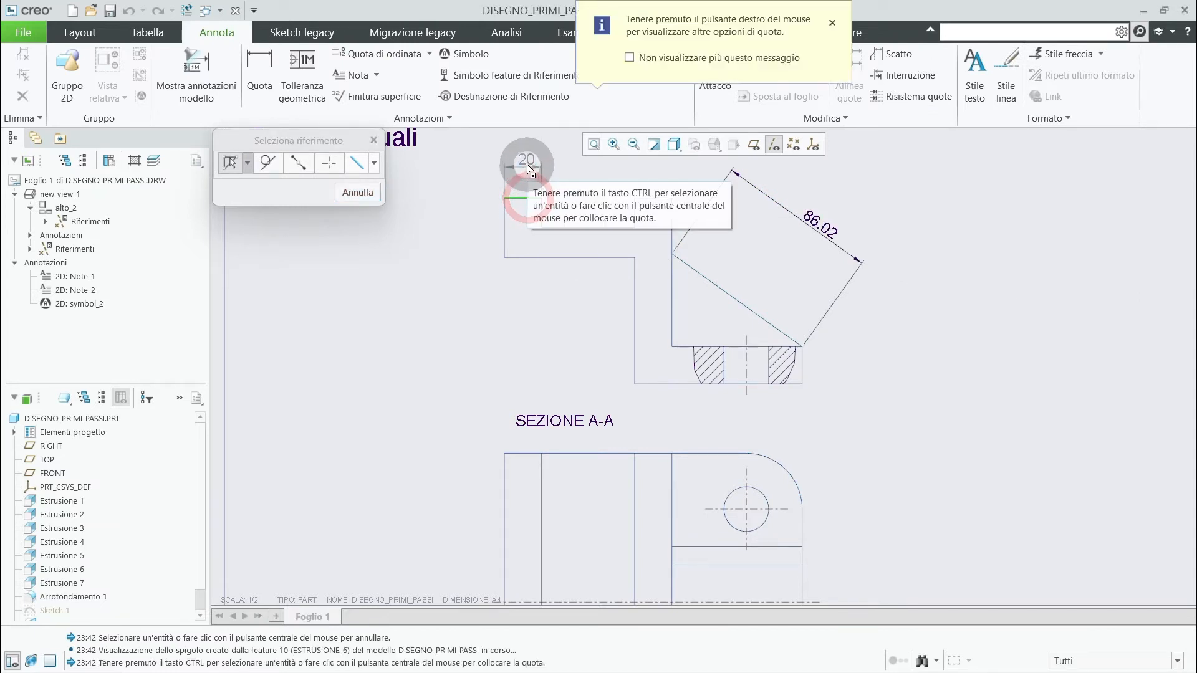
middle_click(527, 160)
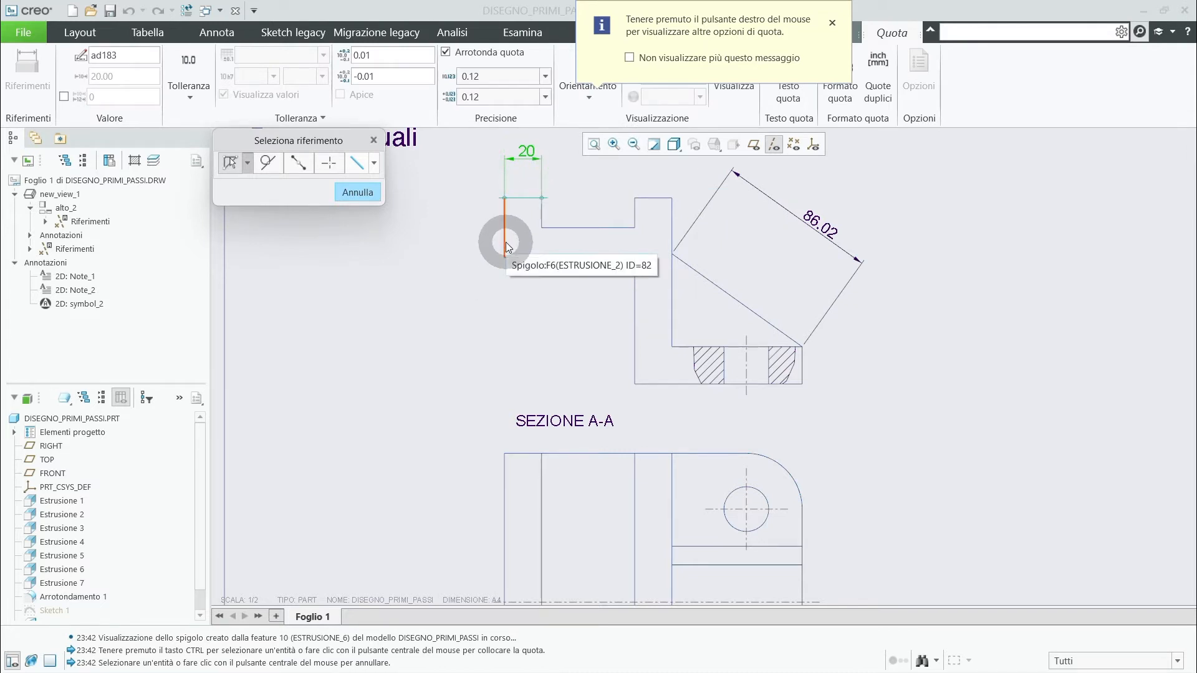
left_click(559, 229)
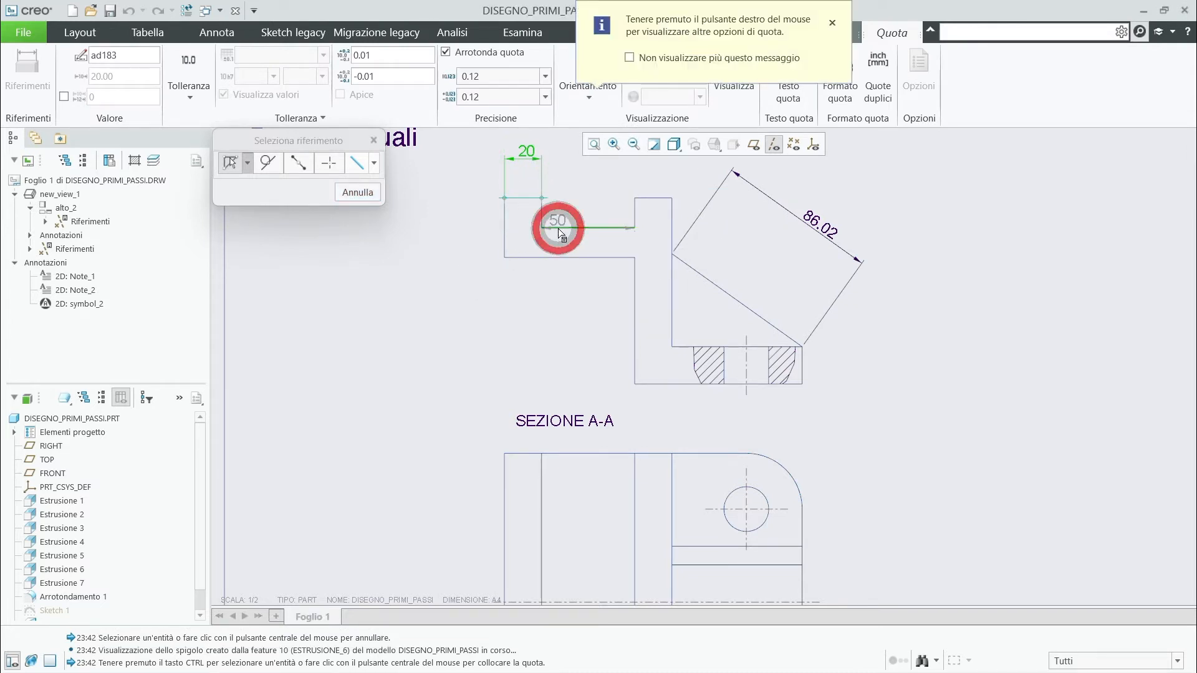
left_click(652, 384, "ctrl")
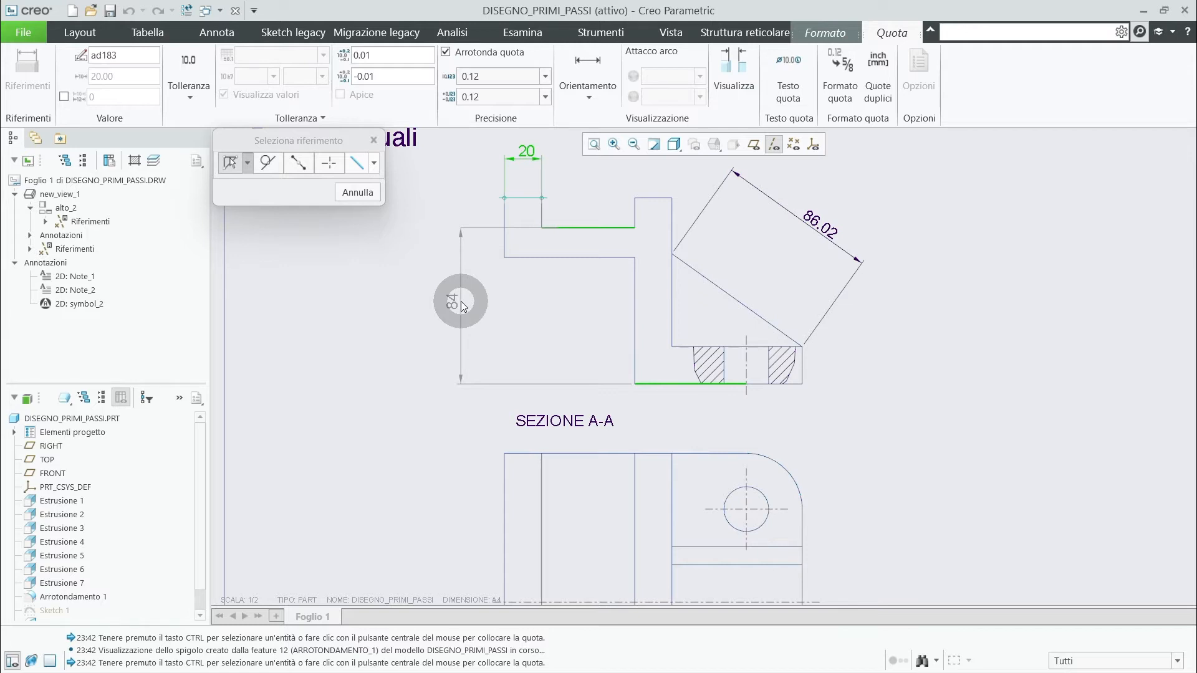
middle_click(463, 306)
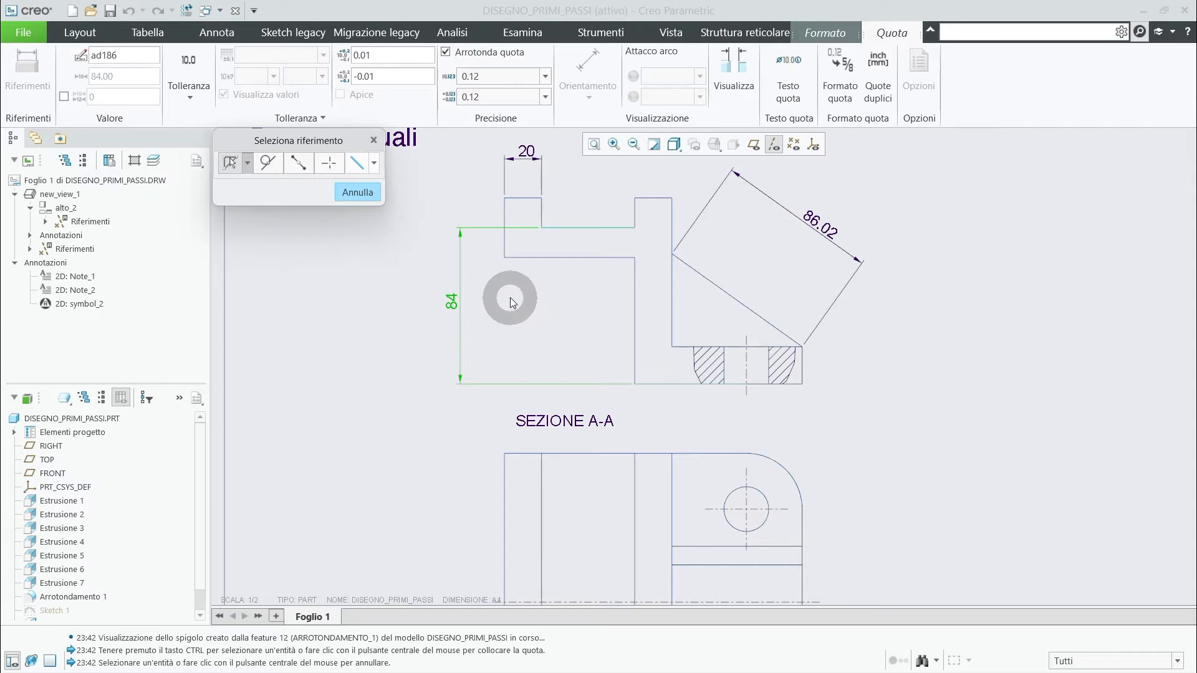
- Add an inclined dimension between the left arm's lower outer corner and the base's lower left corner in section A-A
left_click(504, 258)
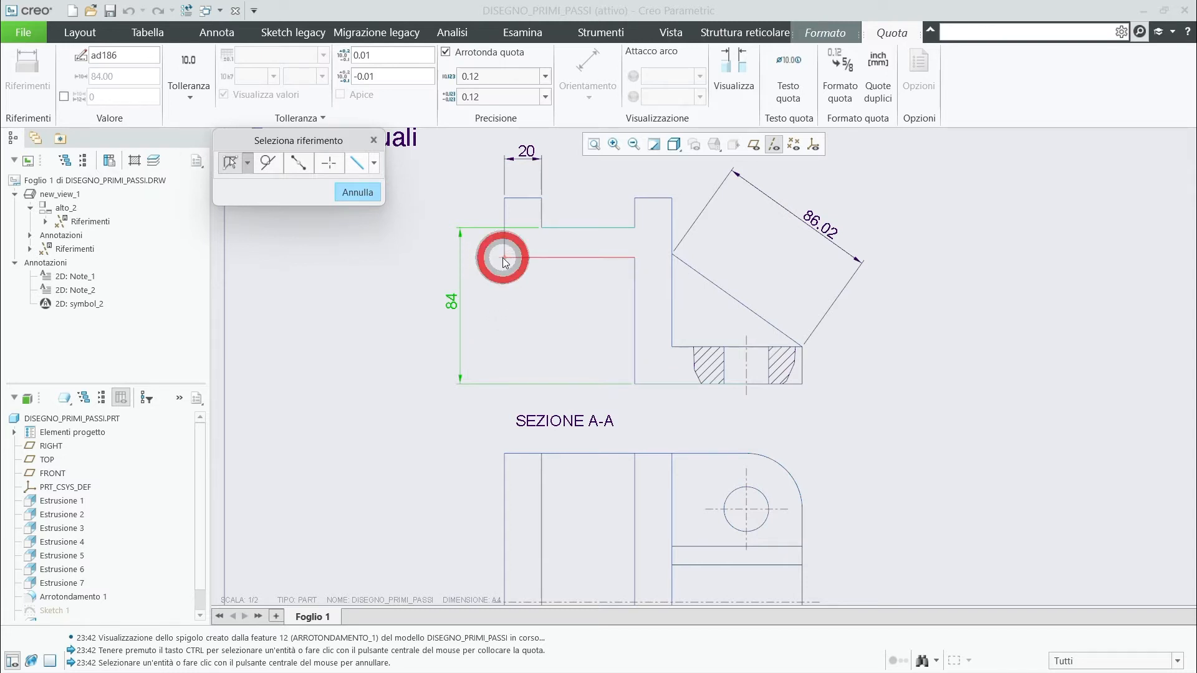
left_click(634, 386, "ctrl")
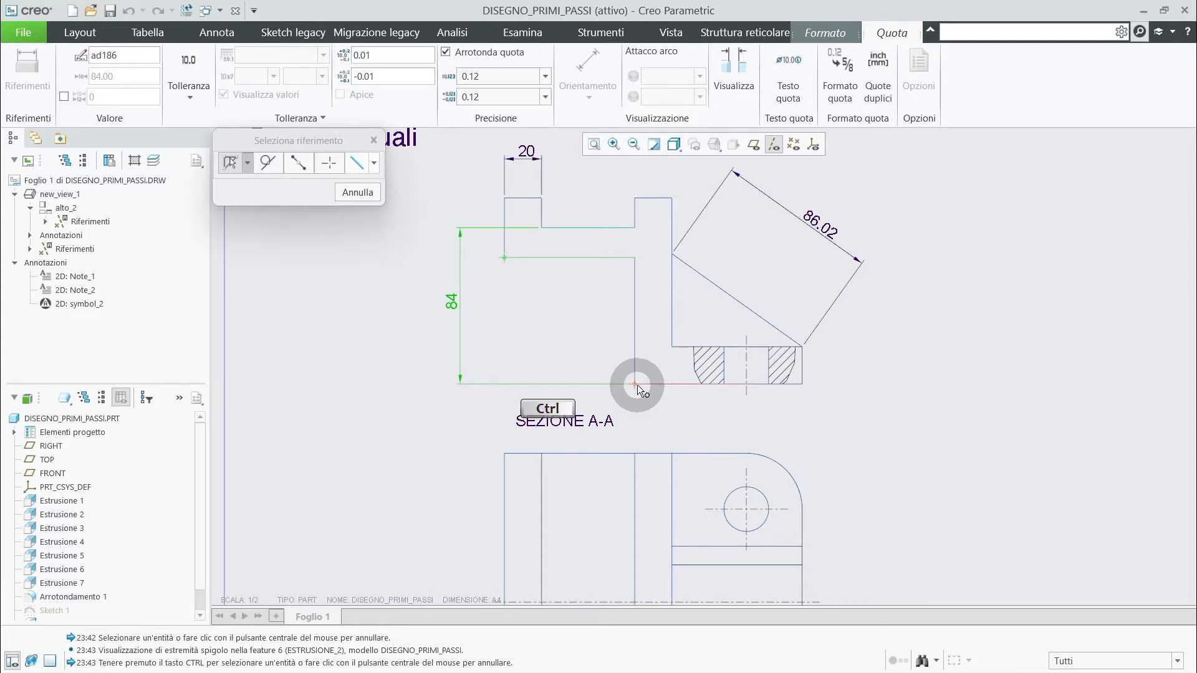
left_click(637, 384, "ctrl")
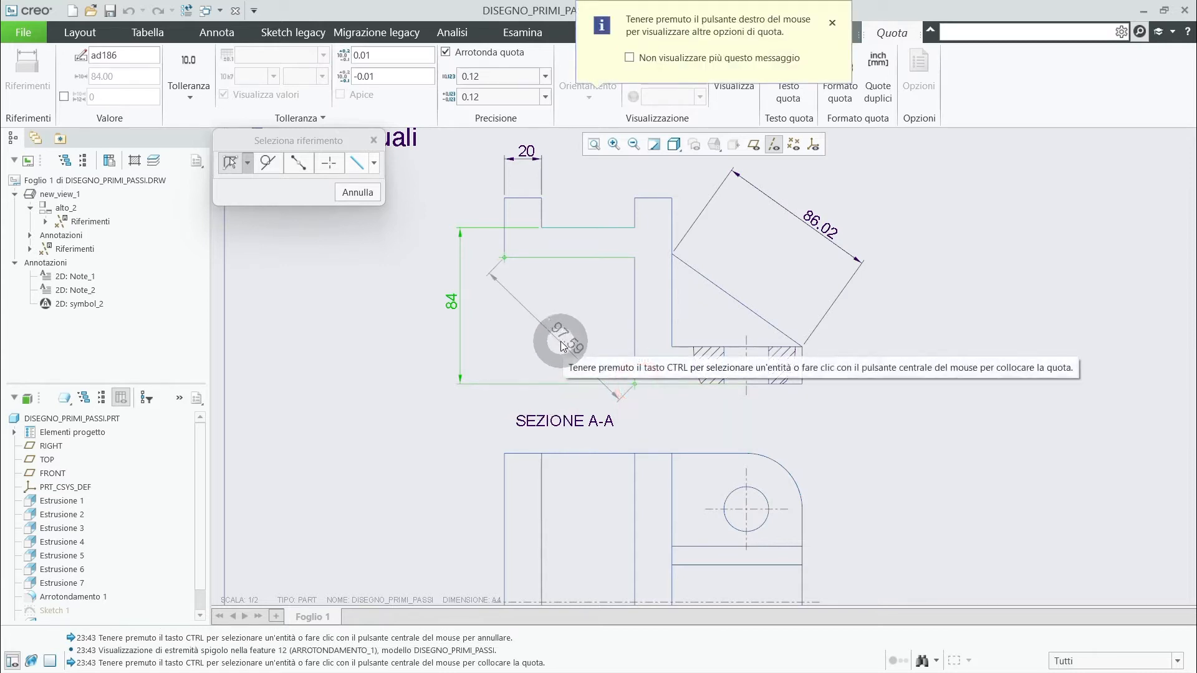
middle_click(560, 340)
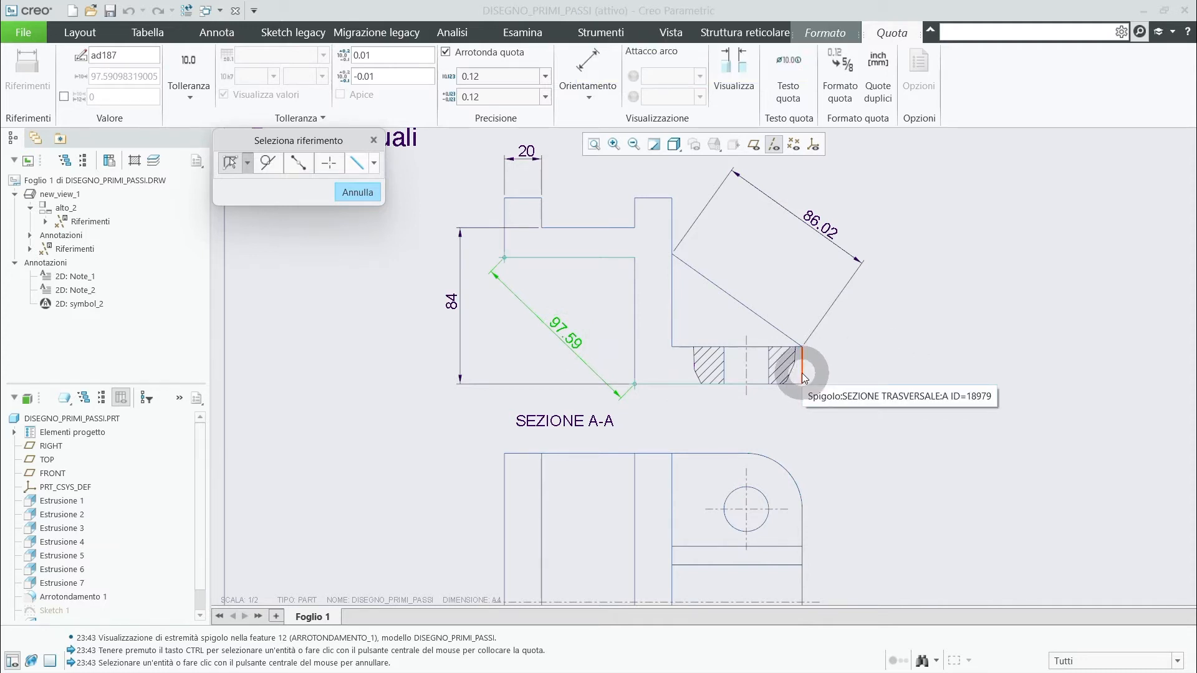
- Dimension the horizontal distance from the hole axis to the base's left vertical edge, placed below section A-A
left_click(747, 378)
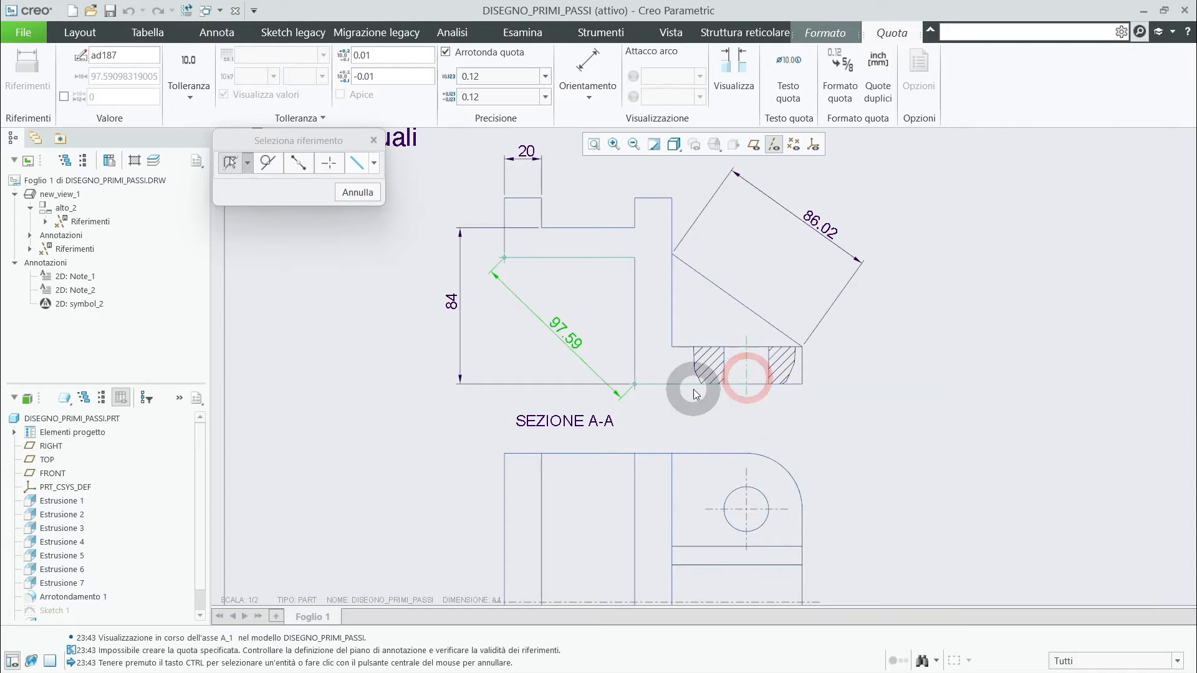
left_click(635, 369, "ctrl")
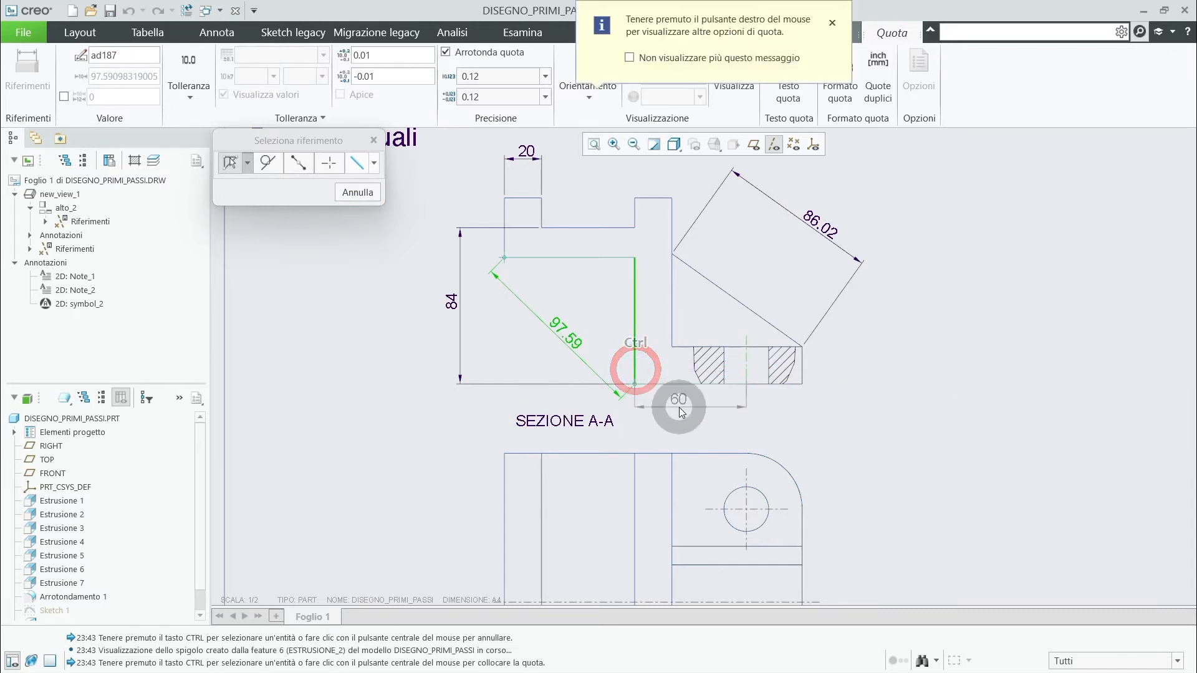
middle_click(681, 414)
- Add a radius dimension to the upper rounded corner in the lower view, keeping its orientation as Raggio
scroll(913, 398, "up", 1)
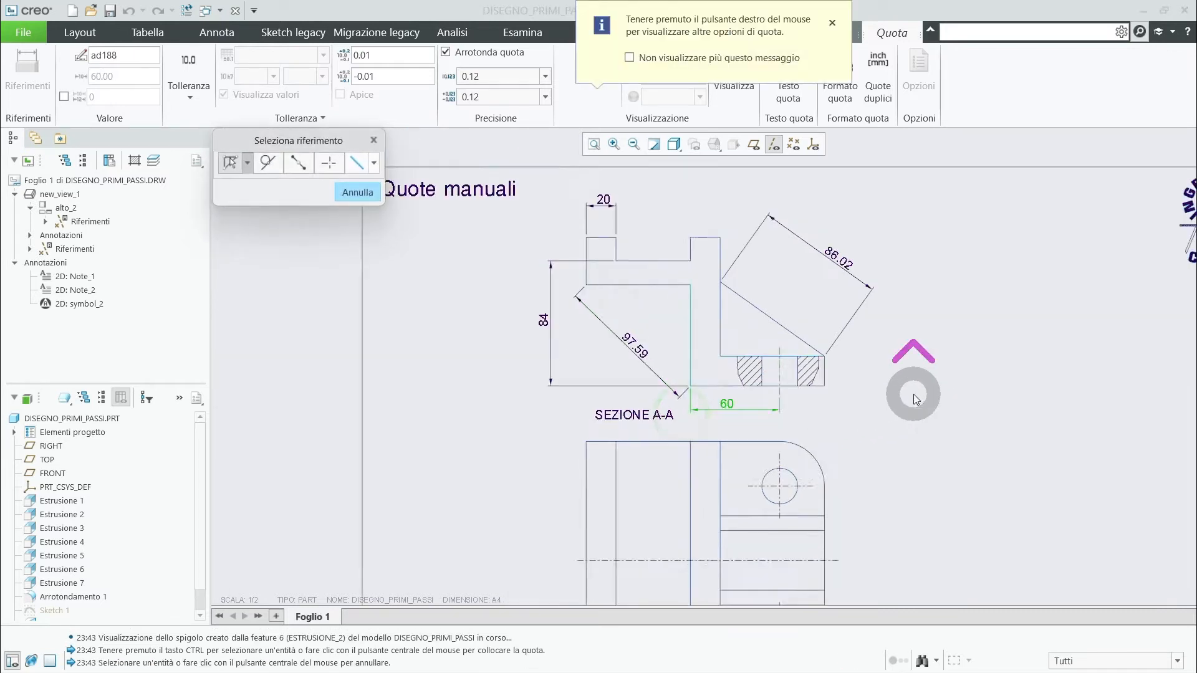
scroll(914, 396, "up", 2)
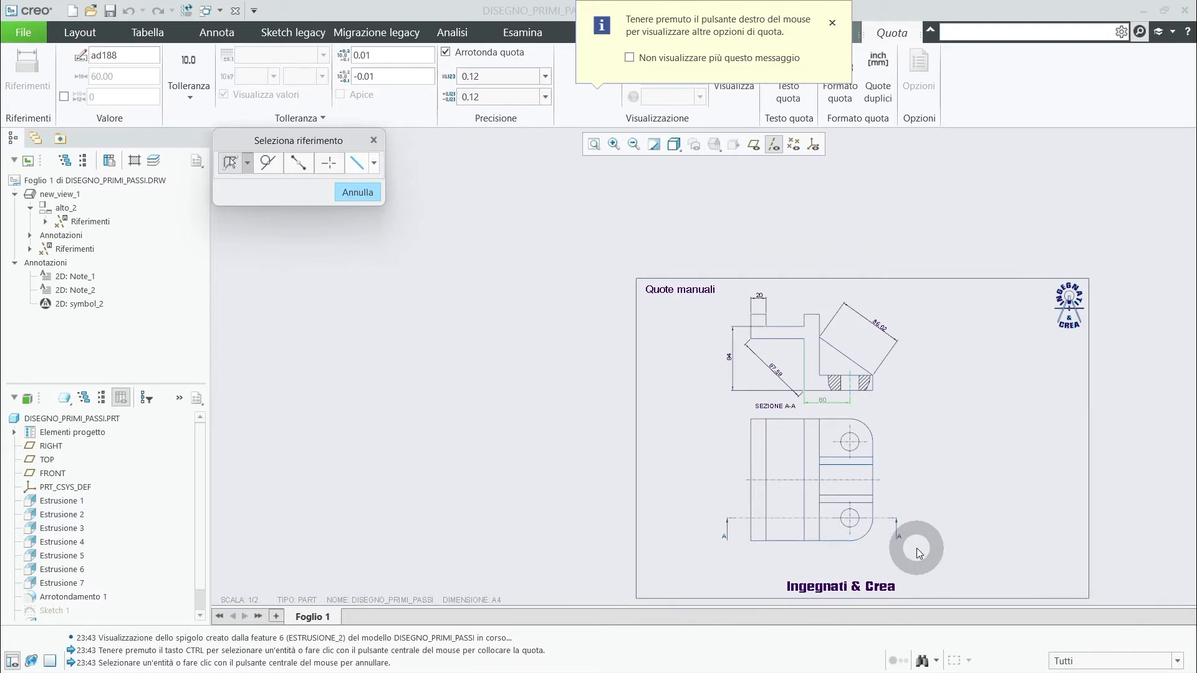
scroll(917, 548, "down", 1)
scroll(858, 353, "down", 2)
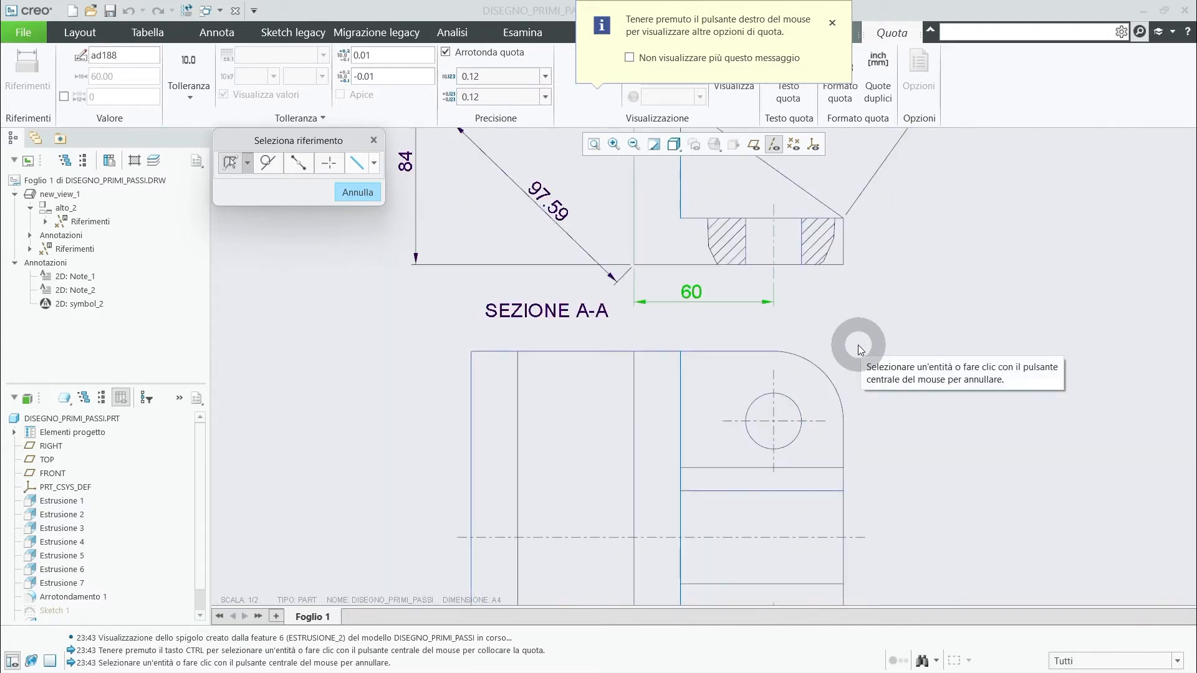
left_click(820, 369)
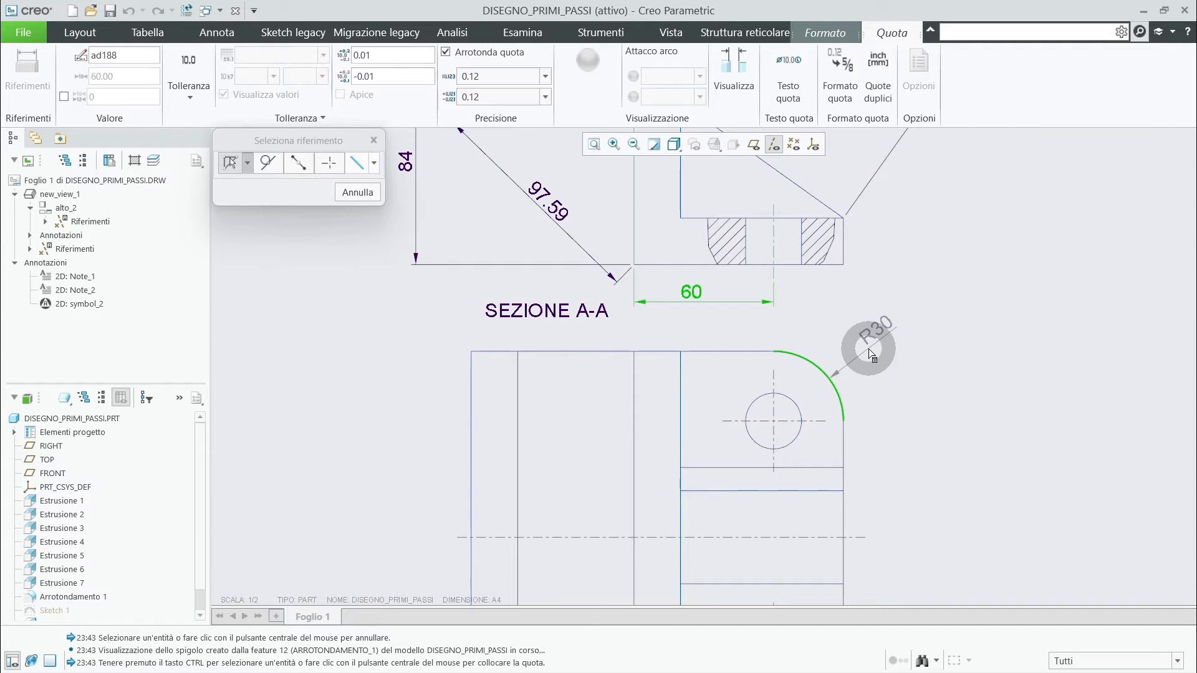
middle_click(871, 353)
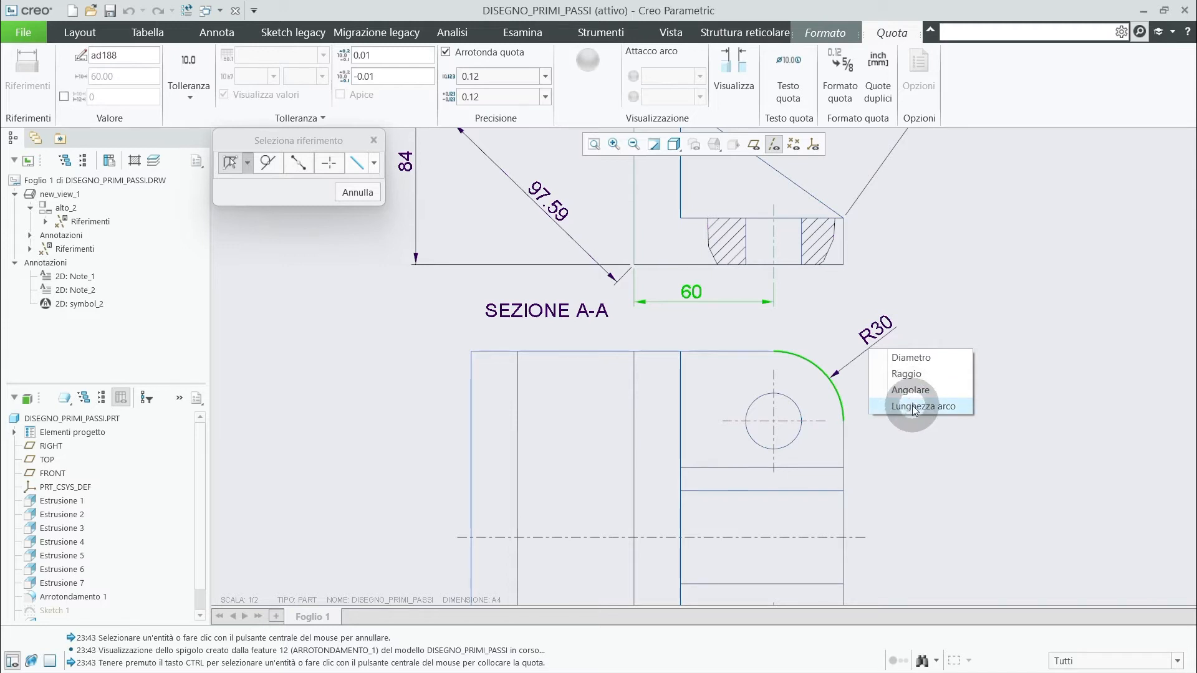
left_click(854, 384)
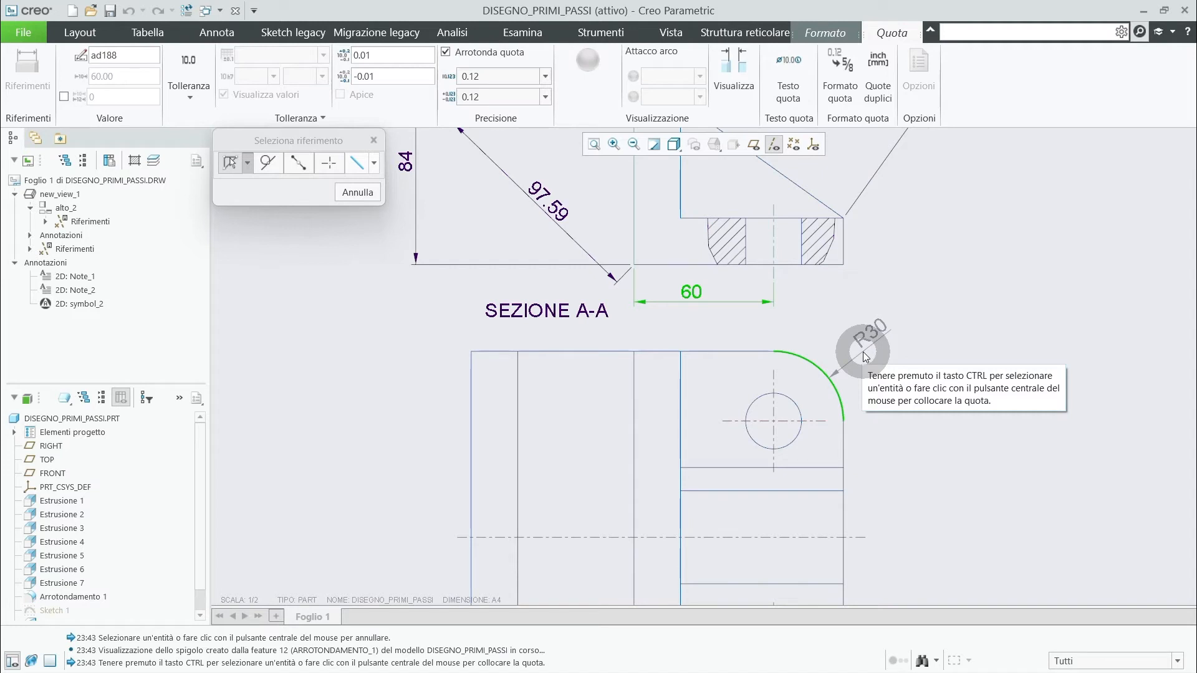
middle_click(865, 355)
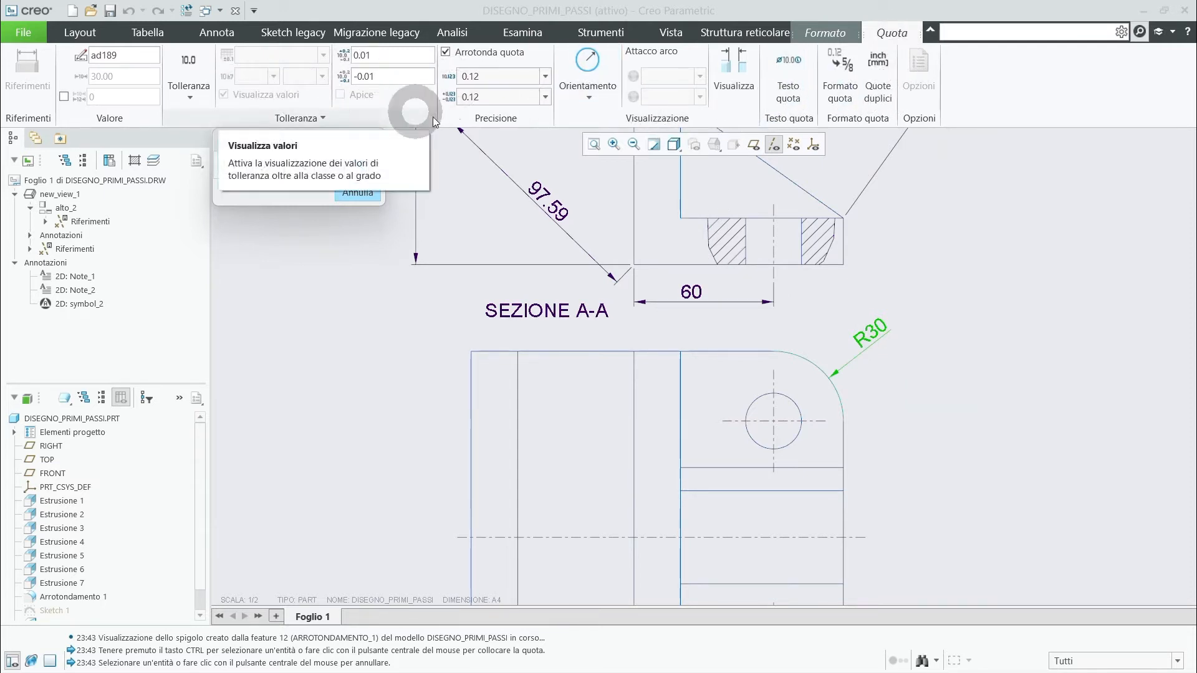
left_click(591, 98)
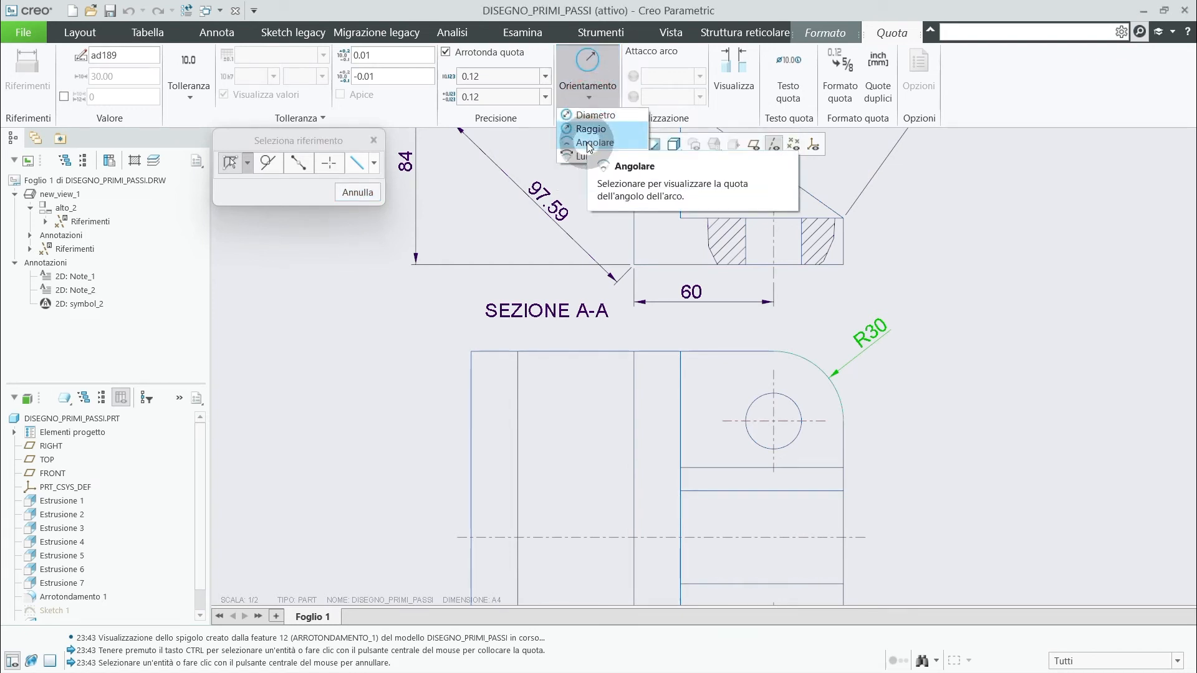
left_click(947, 265)
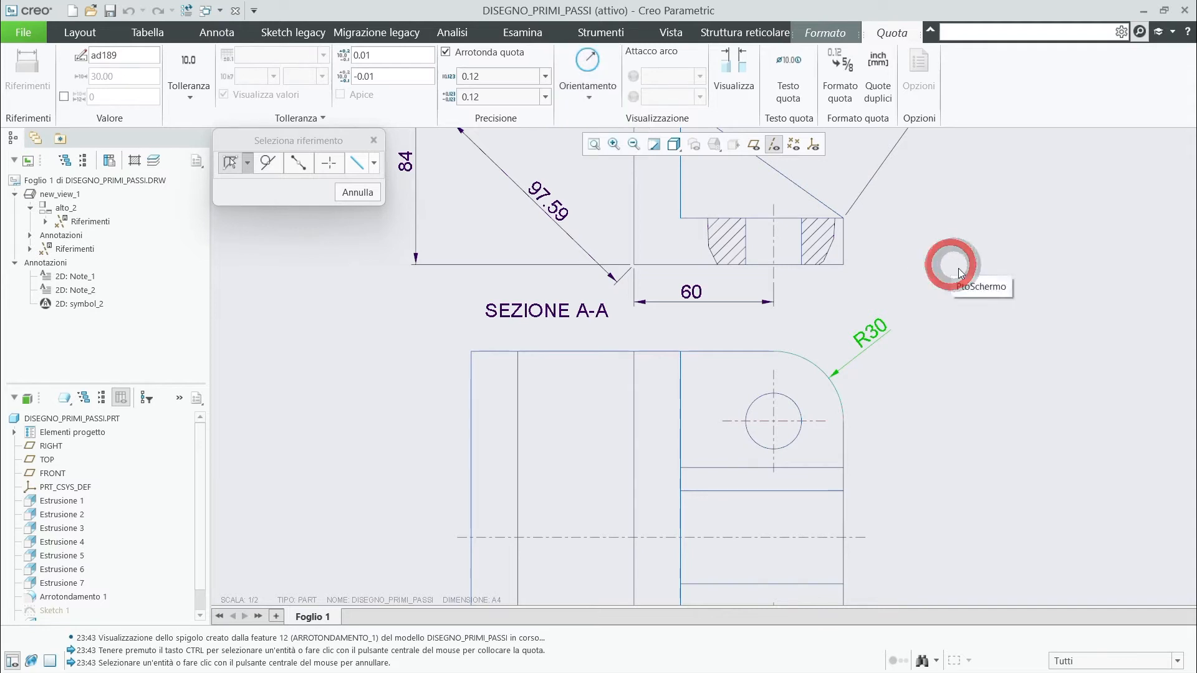
- Dimension the upper hole in the lower view as a diameter (Diametro), placing the text outside the part
left_click(795, 405)
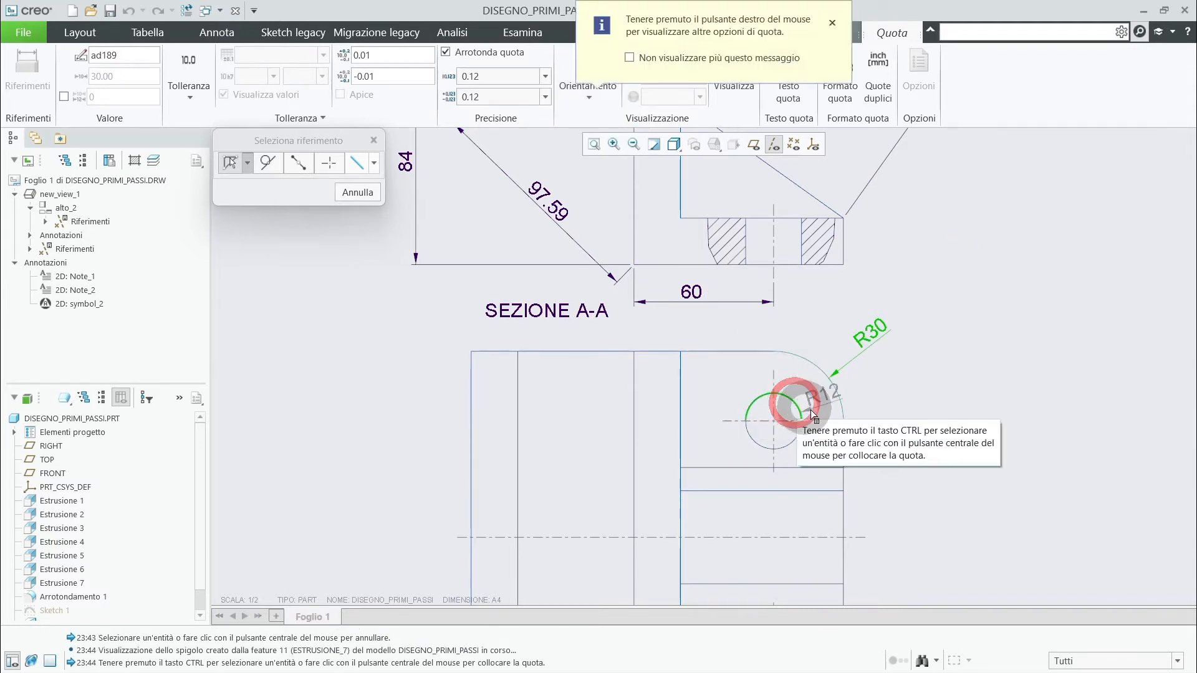
right_click(892, 397)
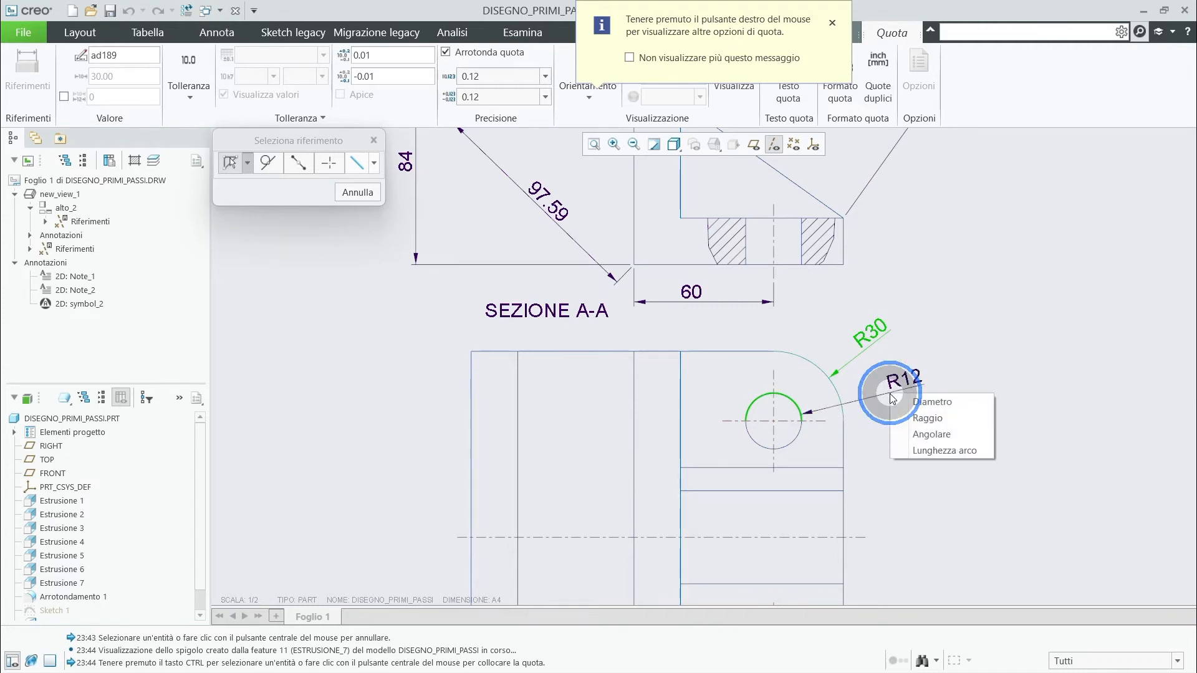
left_click(920, 402)
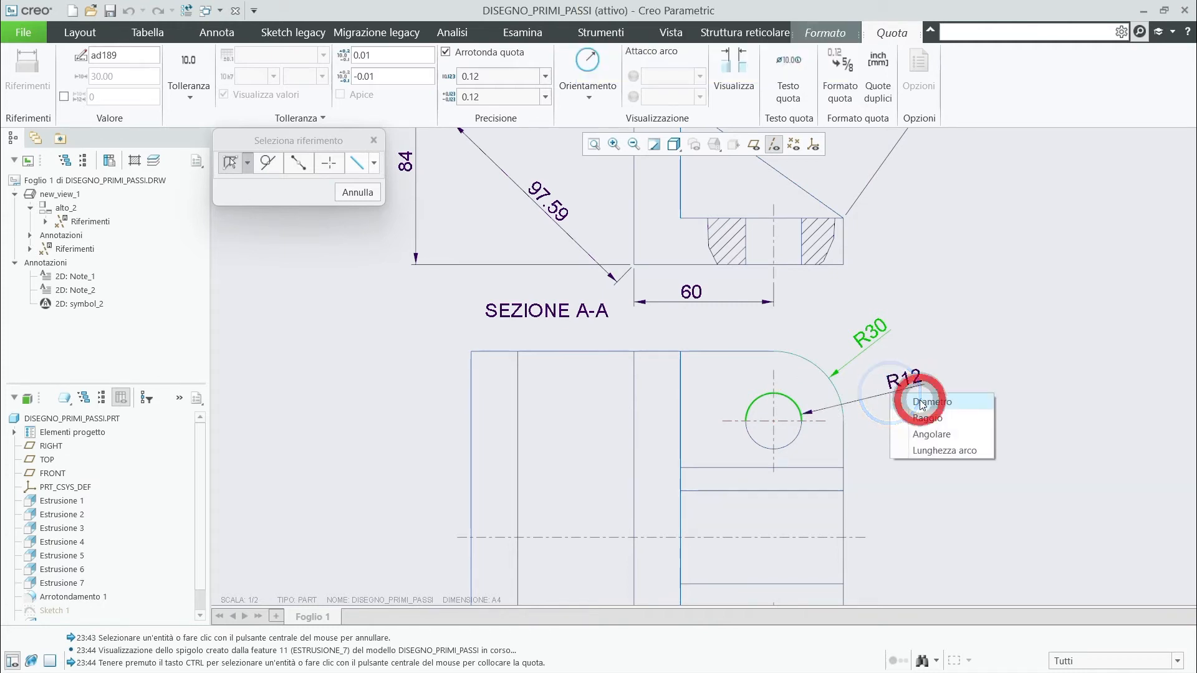
middle_click(865, 397)
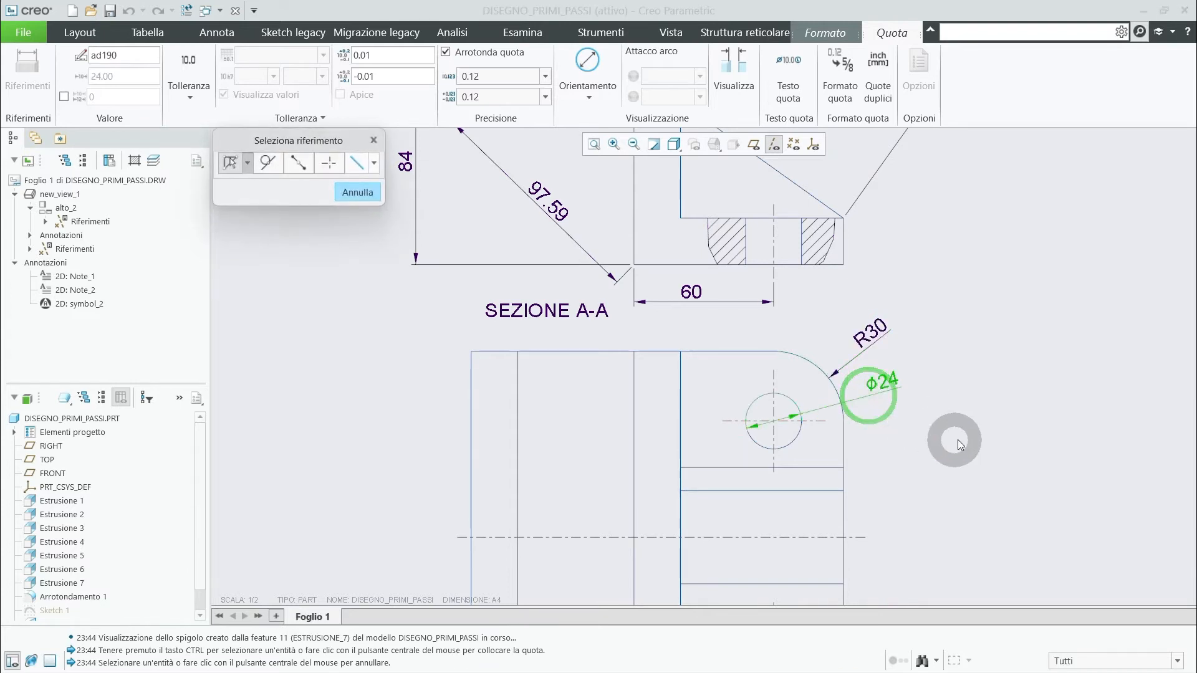
- Dimension the vertical centre distance between the two holes in the lower view, placing the text outside the part
scroll(958, 434, "up", 4)
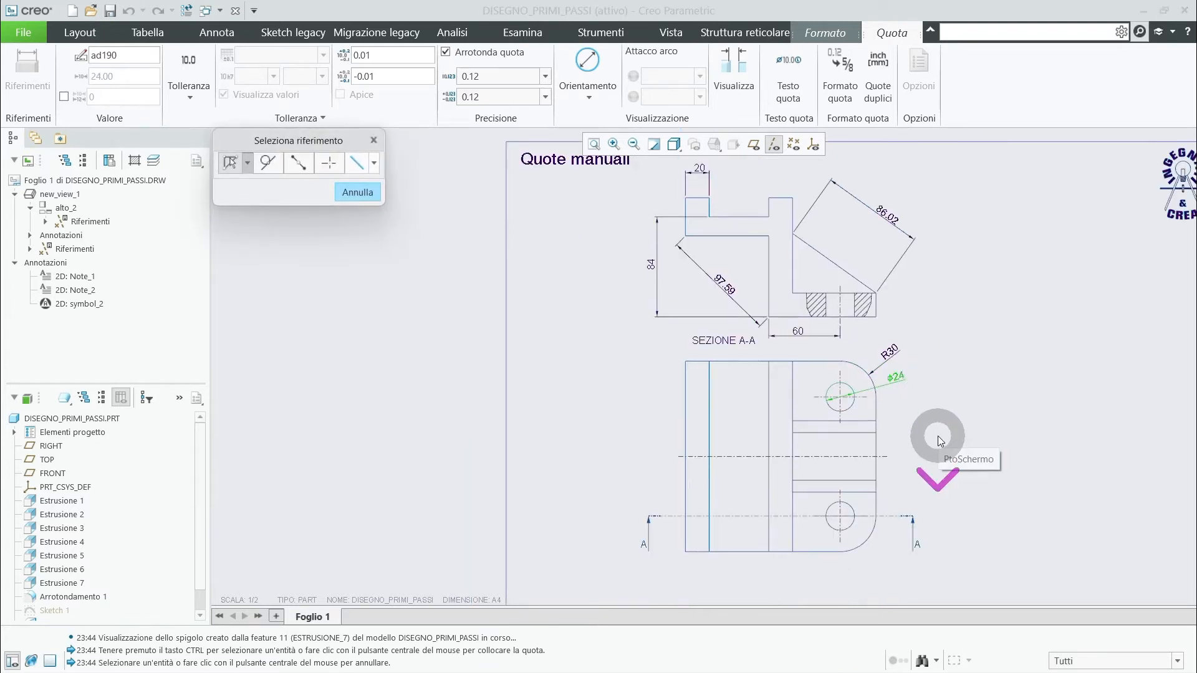
scroll(936, 434, "down", 4)
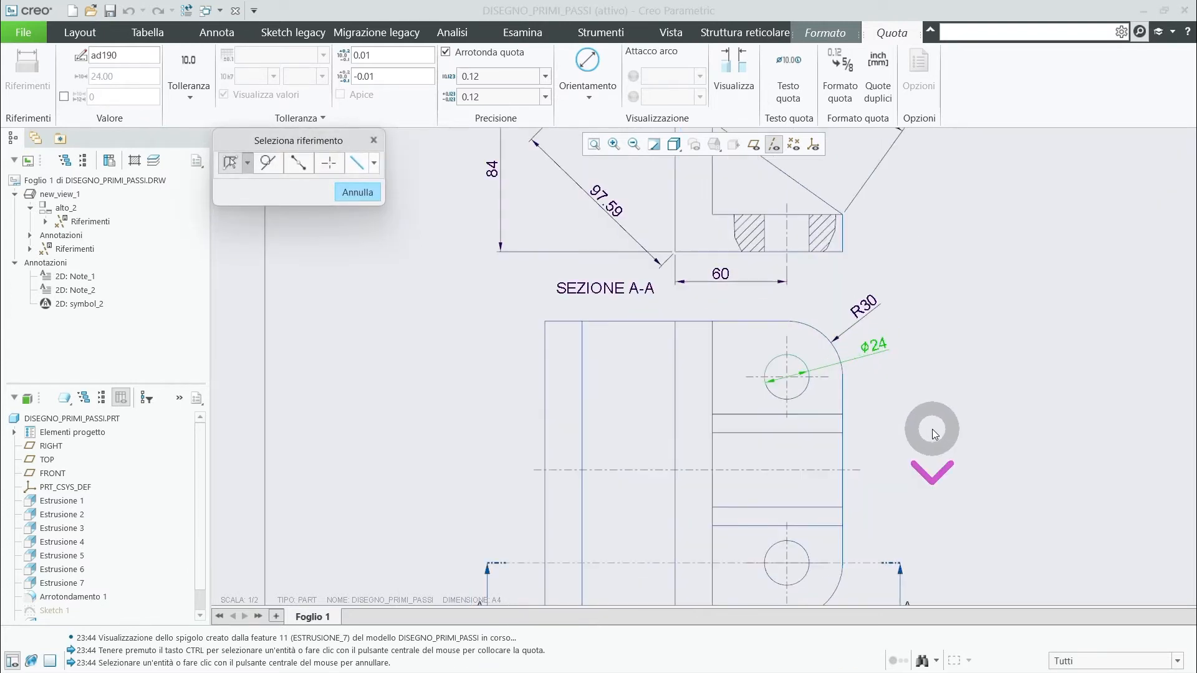
left_click(802, 364)
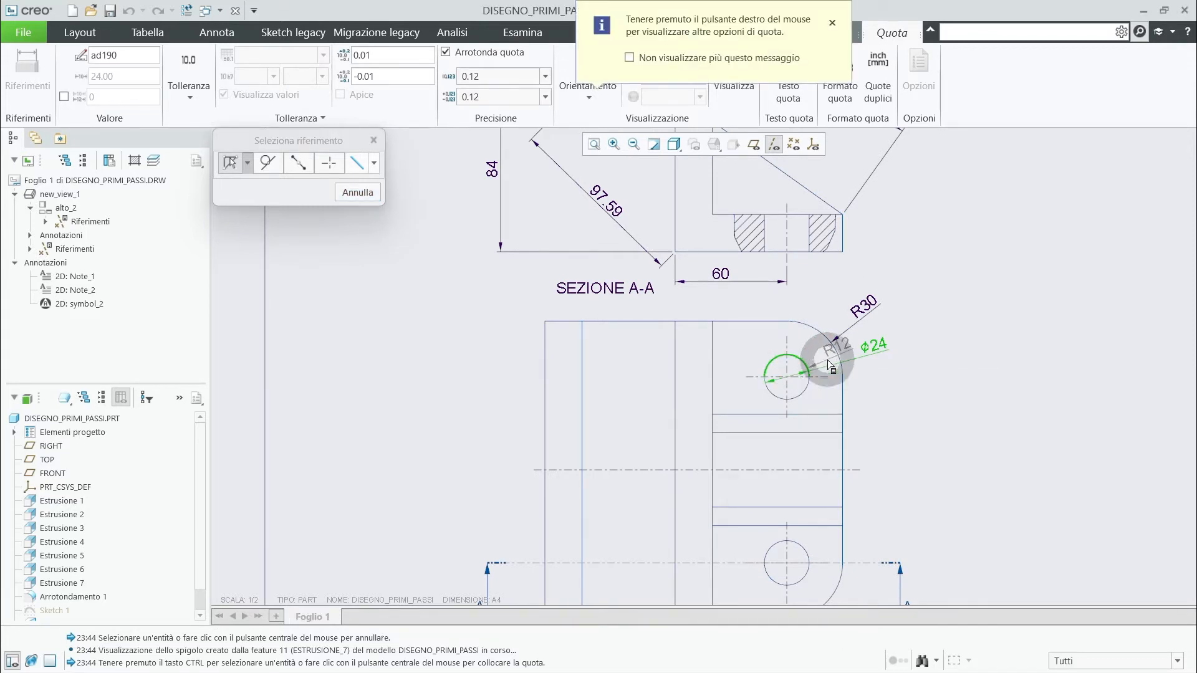
left_click(804, 549, "ctrl")
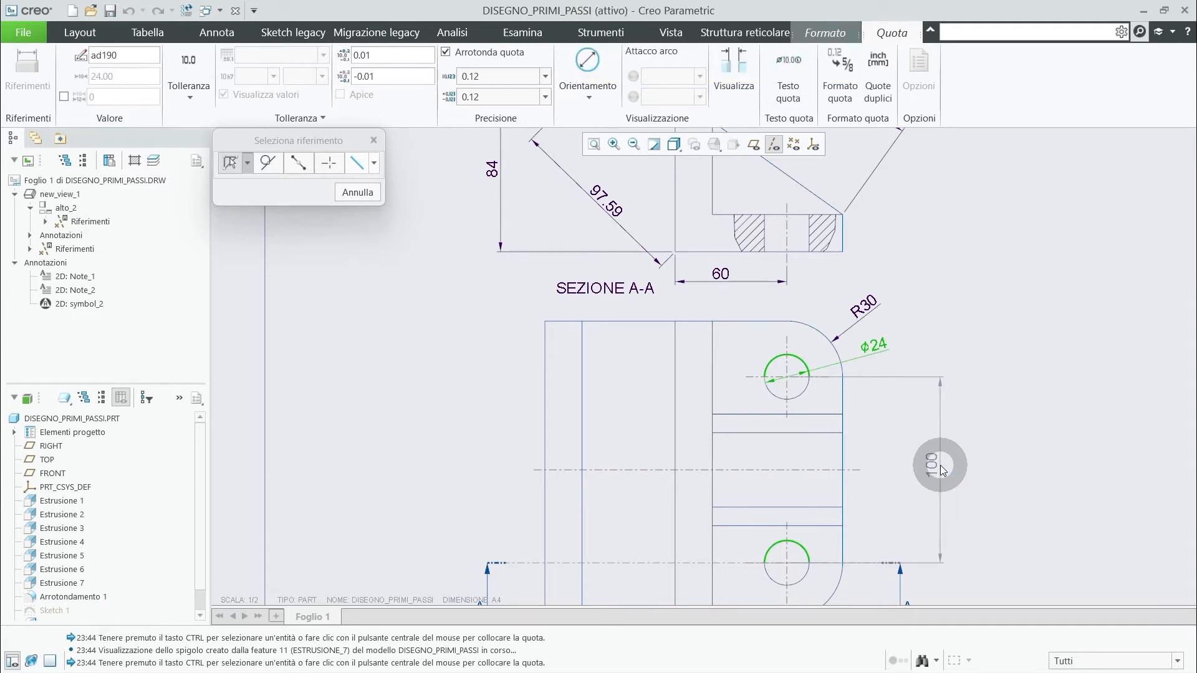
right_click(942, 470)
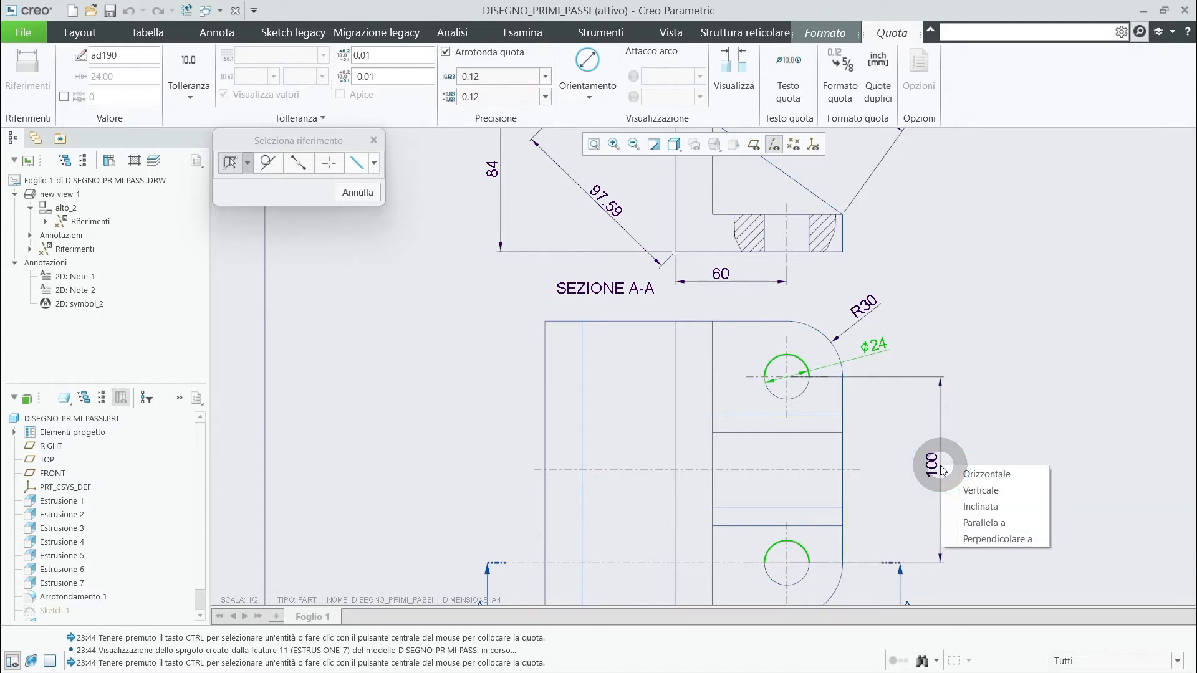
left_click(923, 465)
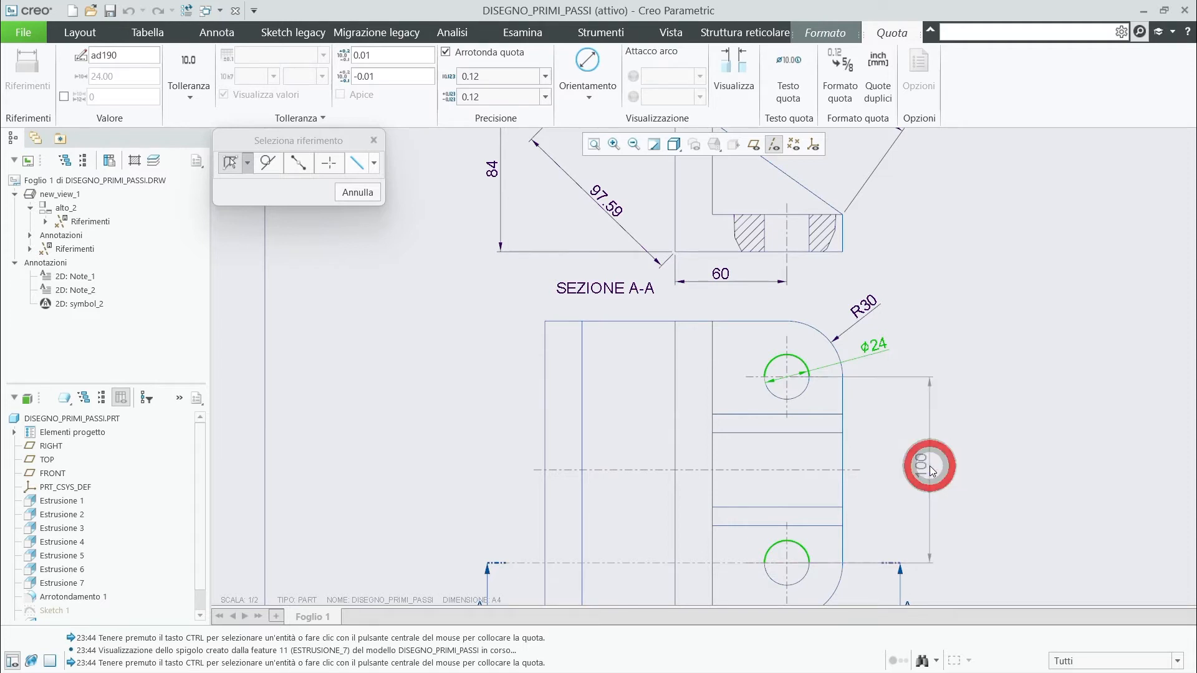
middle_click(929, 464)
scroll(985, 430, "up", 2)
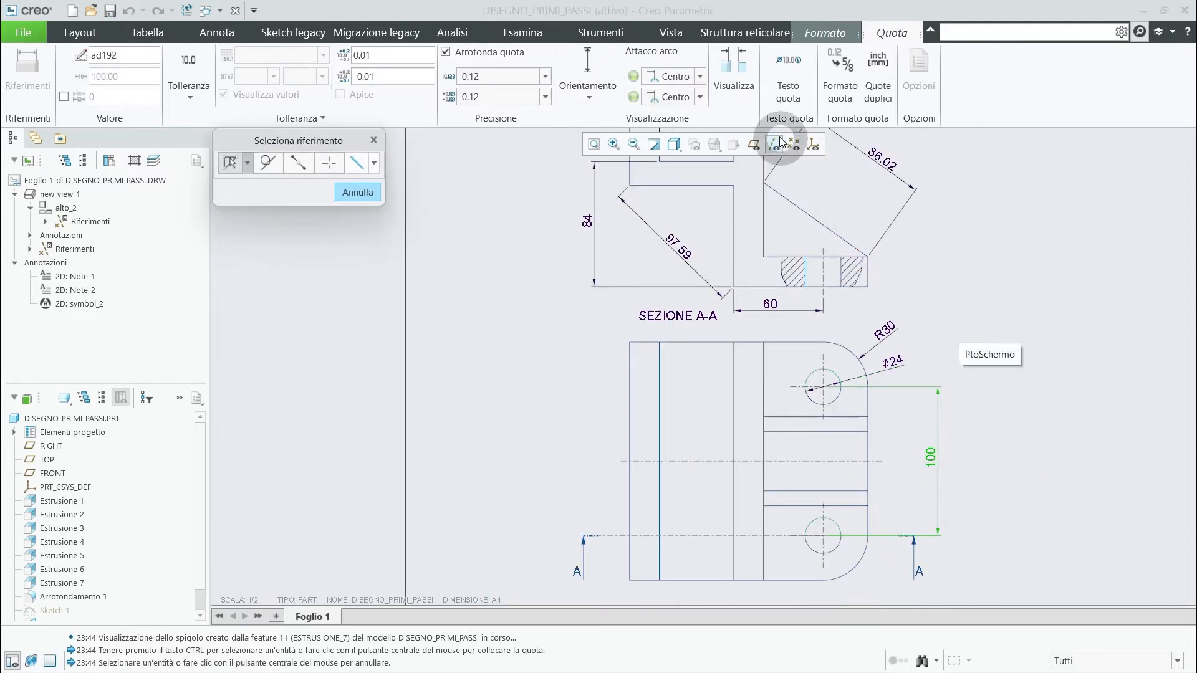
- Set the hole-spacing dimension's first arc attachment to Max, and its second to Min and then Max
left_click(700, 77)
left_click(693, 106)
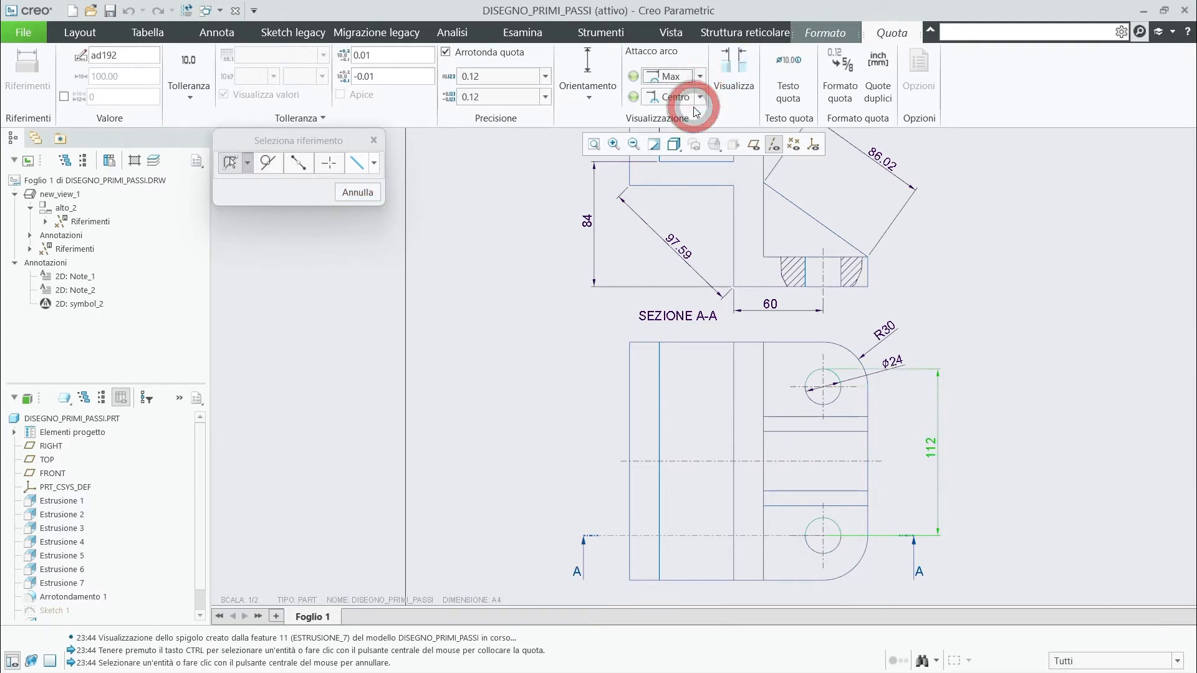
left_click(700, 98)
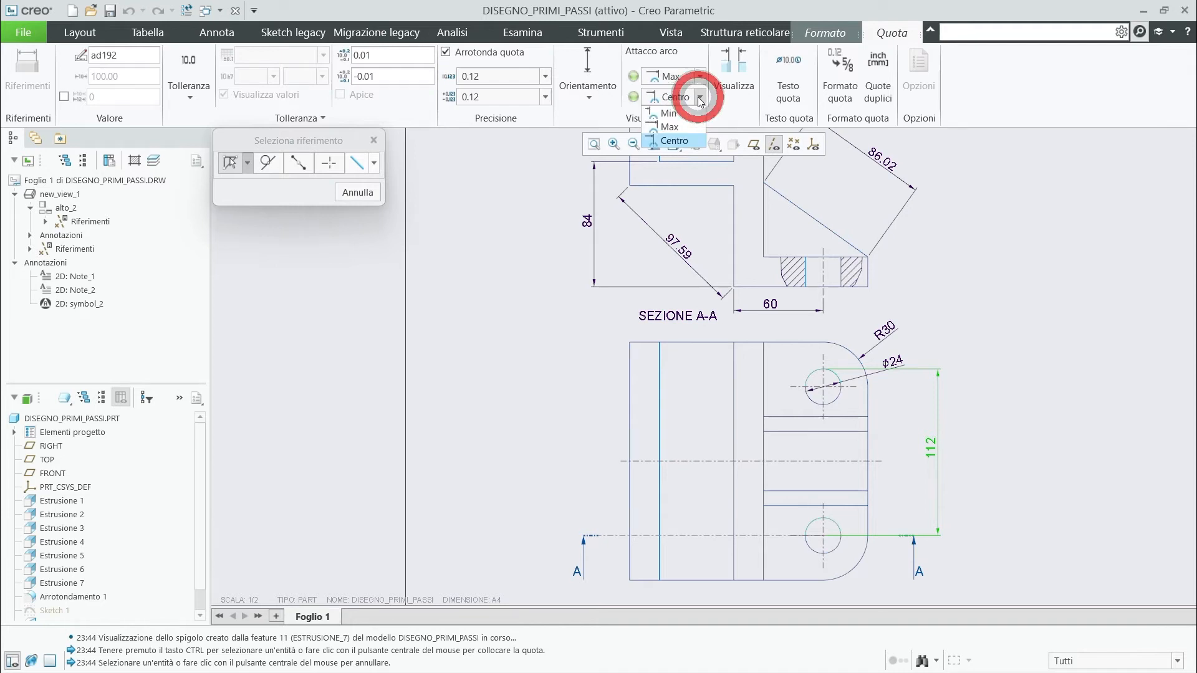
left_click(693, 119)
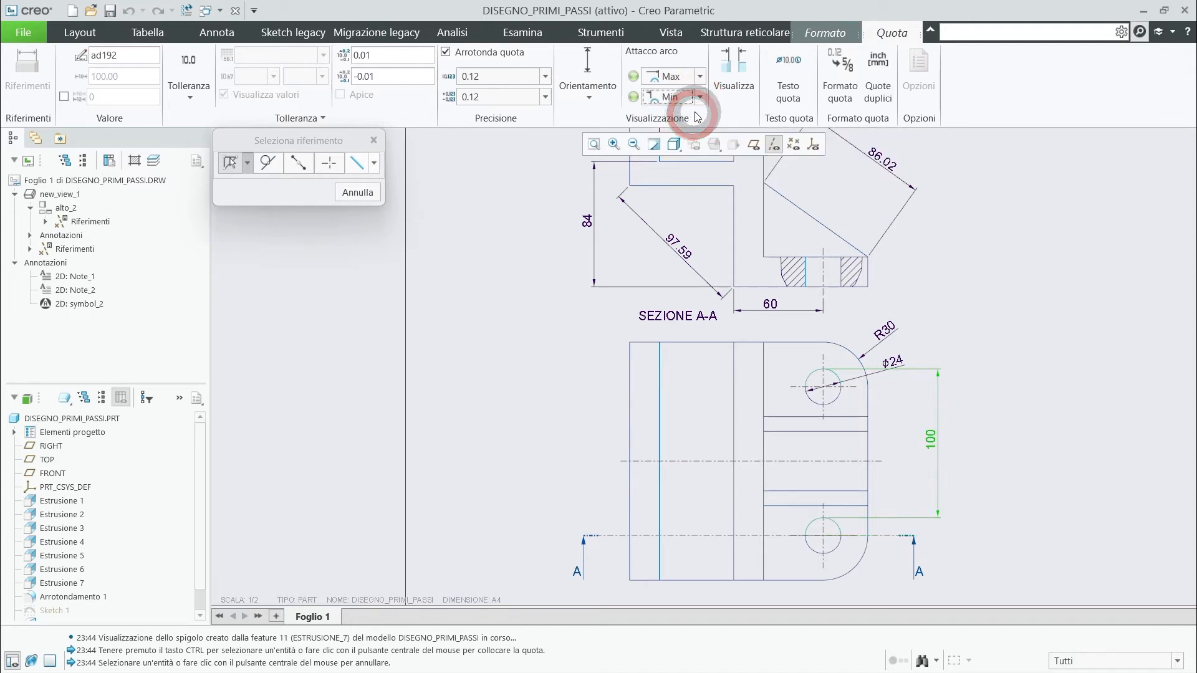
left_click(700, 98)
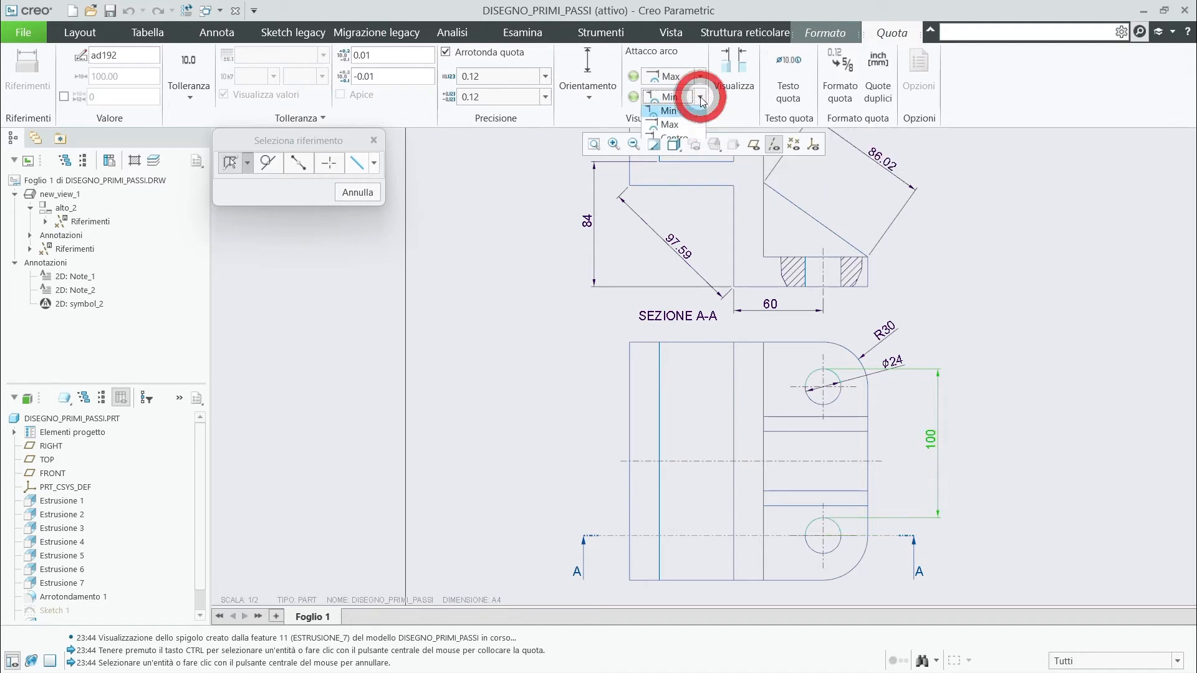
left_click(687, 127)
left_click(1073, 358)
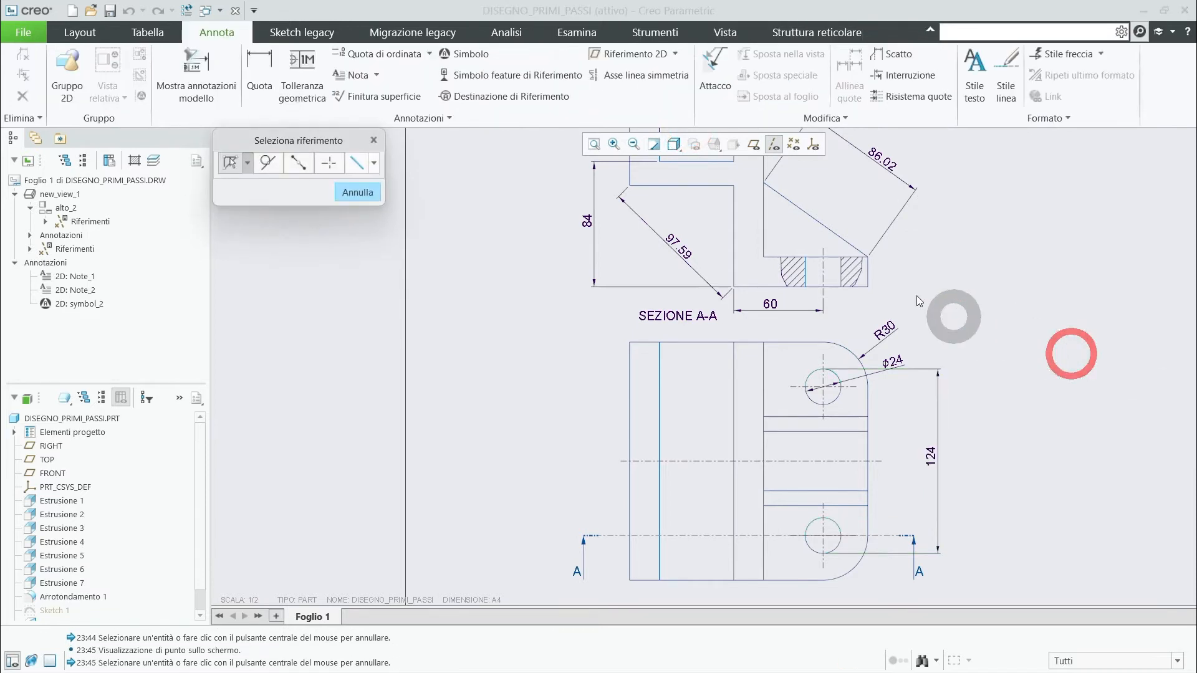
- Switch the hole-spacing dimension's second arc attachment to Min and then to Centro
left_click(931, 462)
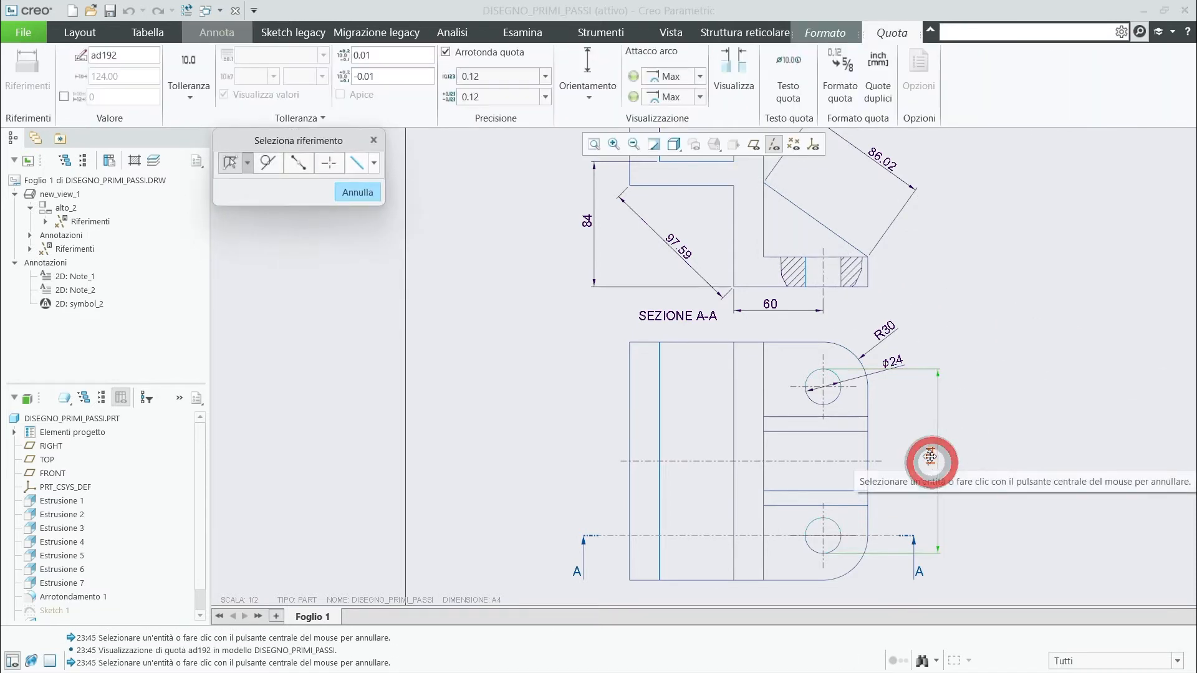
left_click(702, 97)
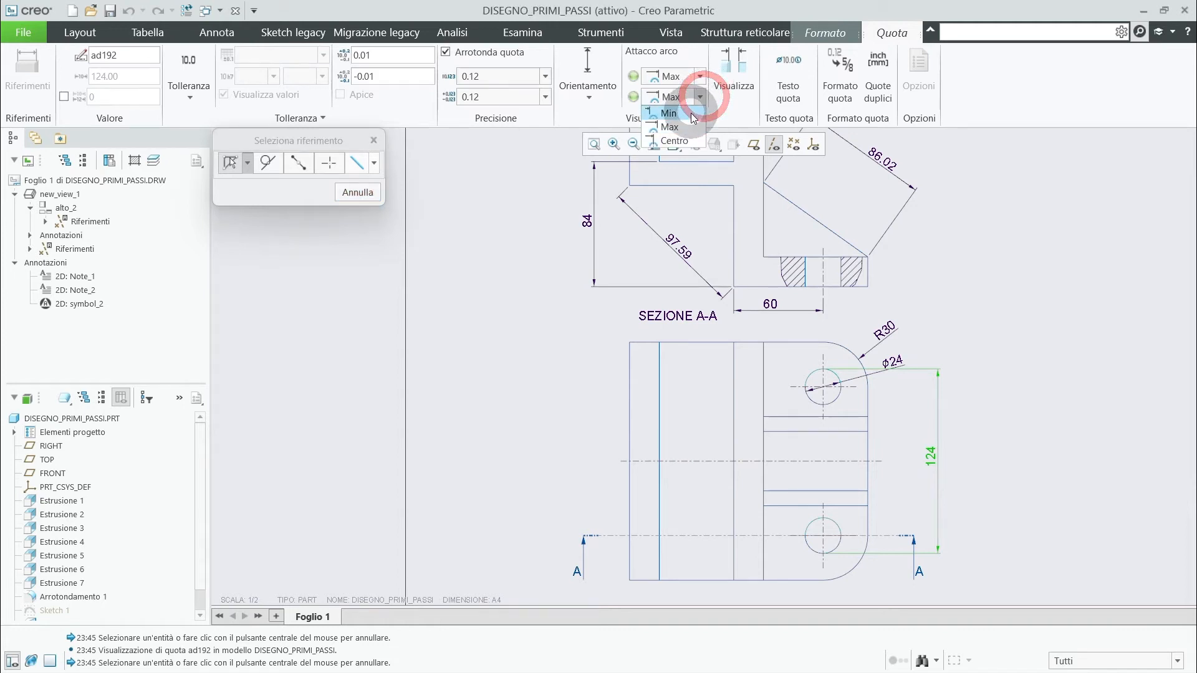
left_click(691, 119)
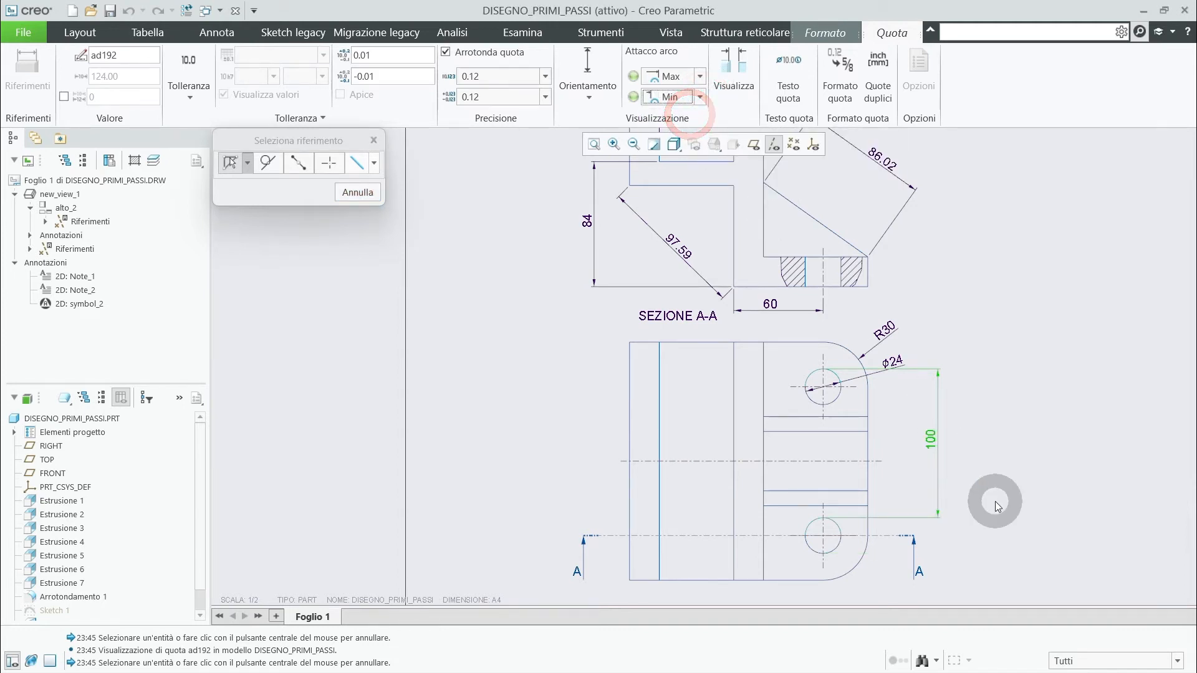
left_click(700, 97)
left_click(674, 141)
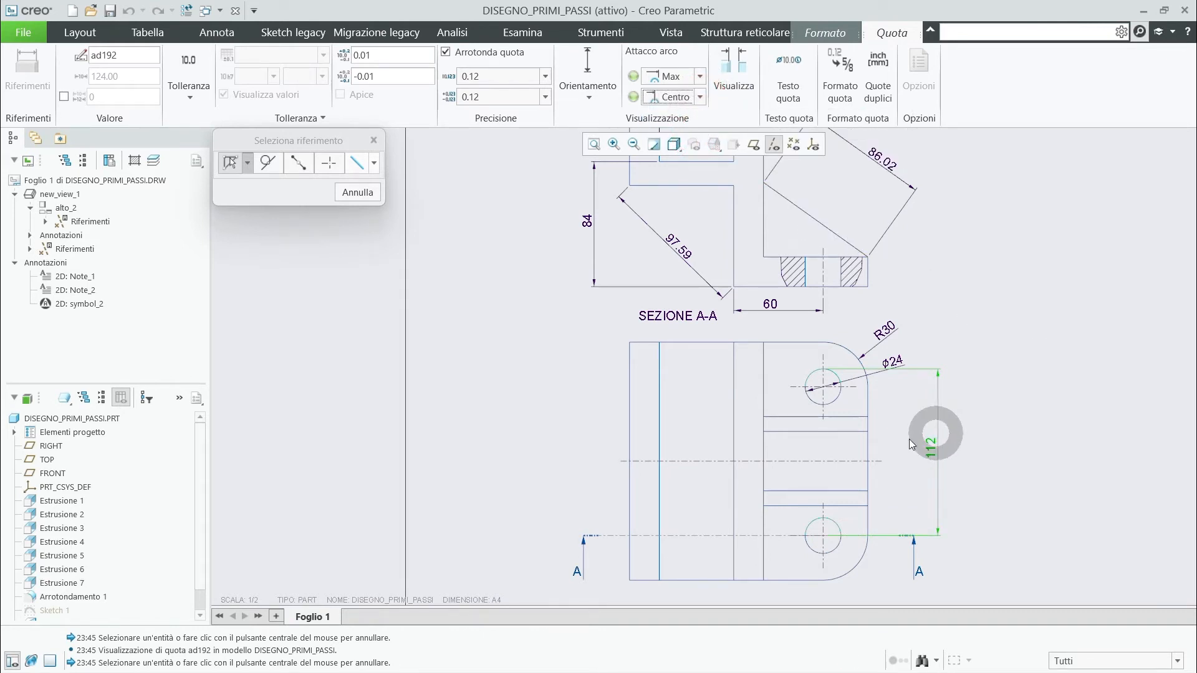
- Invert the arrow direction of the radius dimension on the rounded corner once through its display options
scroll(837, 430, "down", 2)
scroll(921, 459, "up", 2)
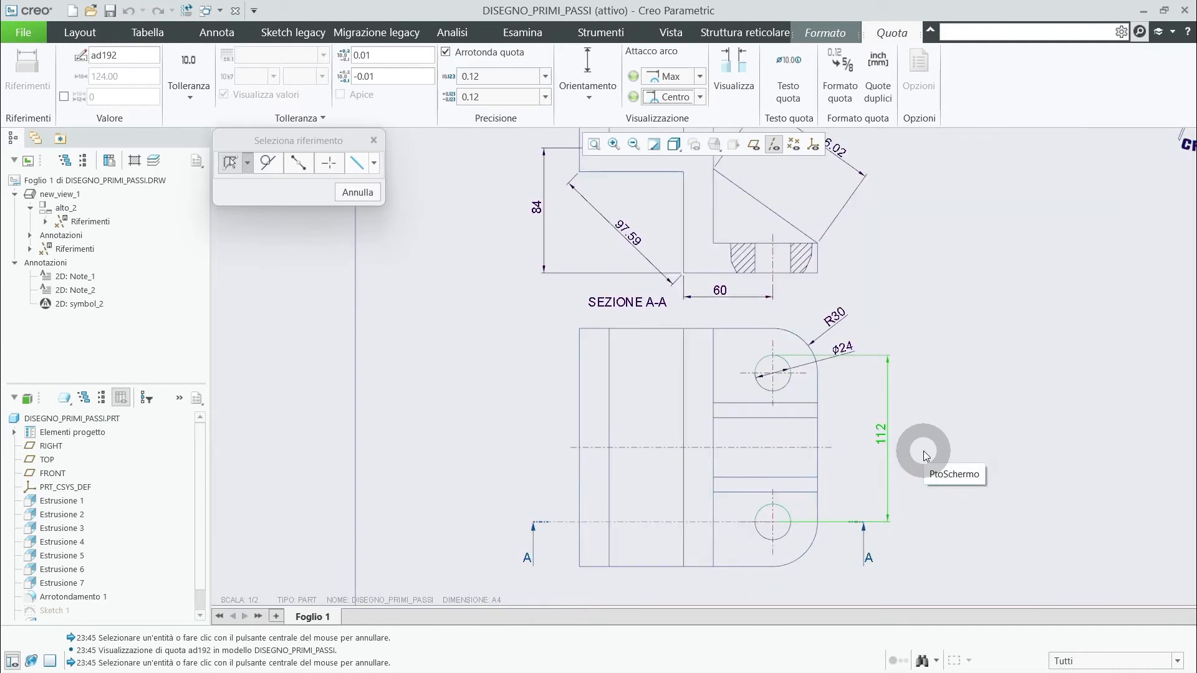
scroll(945, 406, "down", 2)
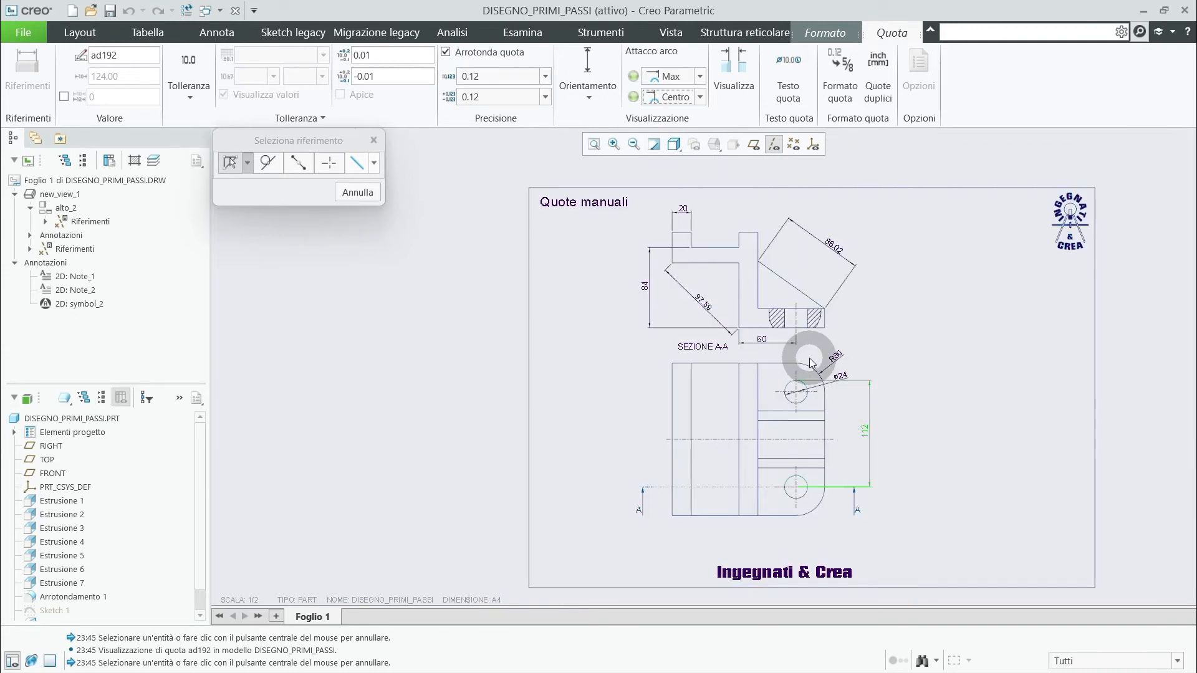
scroll(801, 356, "up", 3)
scroll(917, 382, "up", 2)
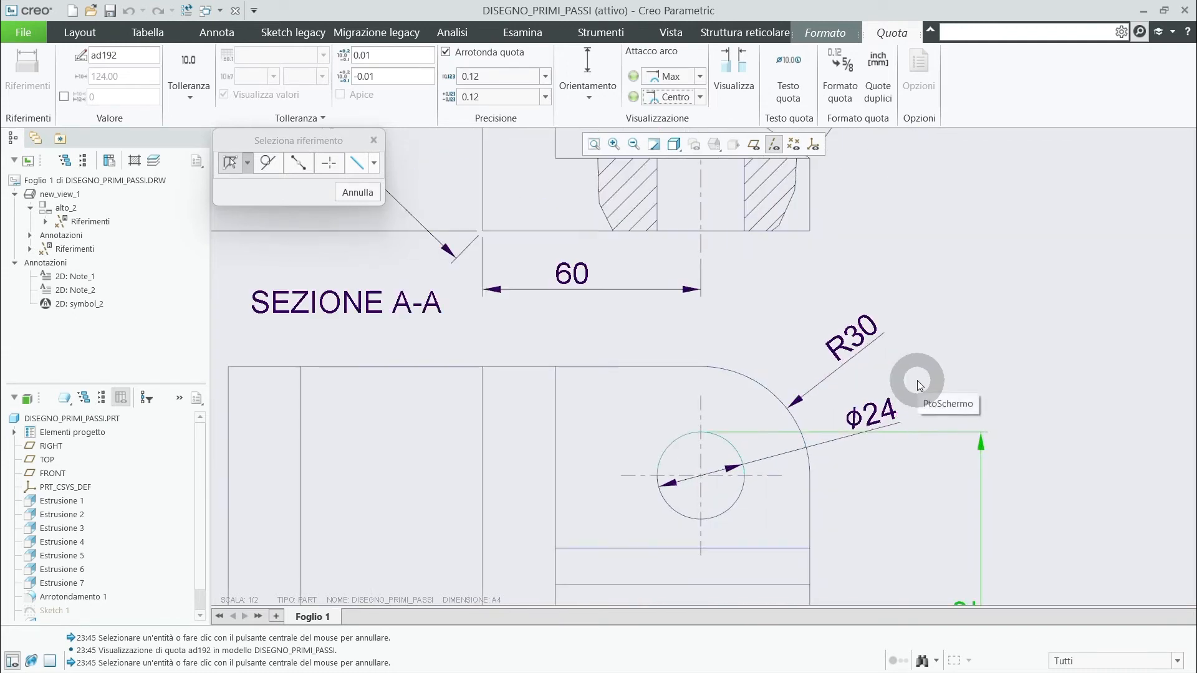
left_click(865, 341)
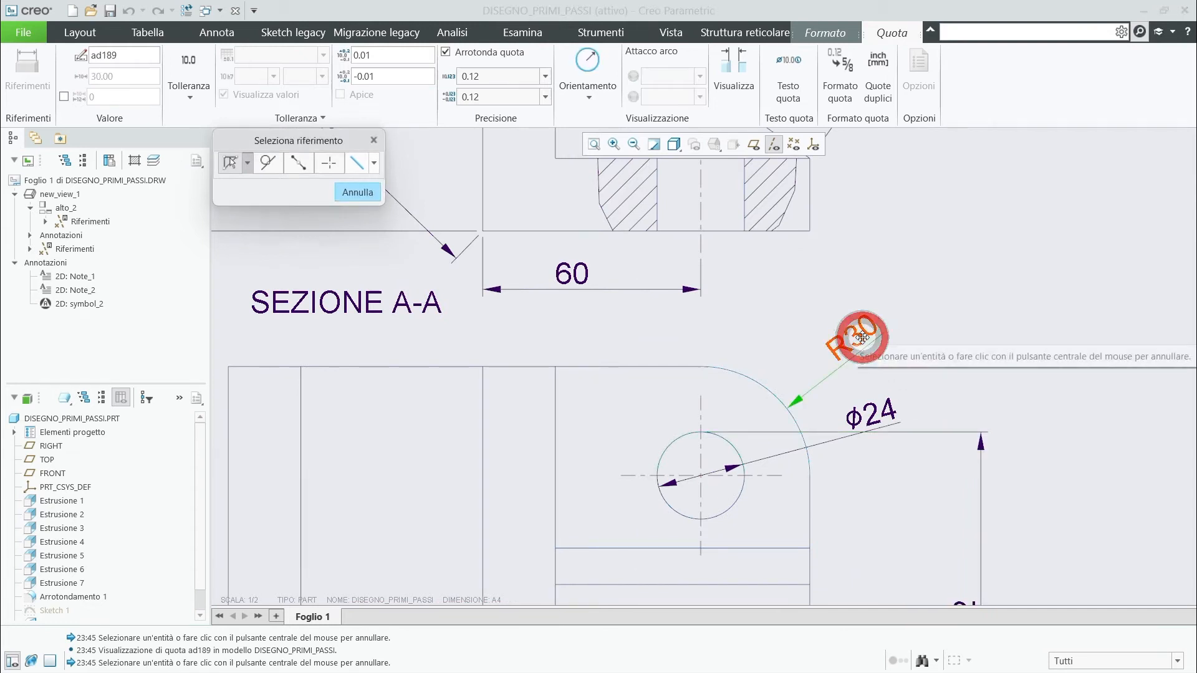
left_click(734, 94)
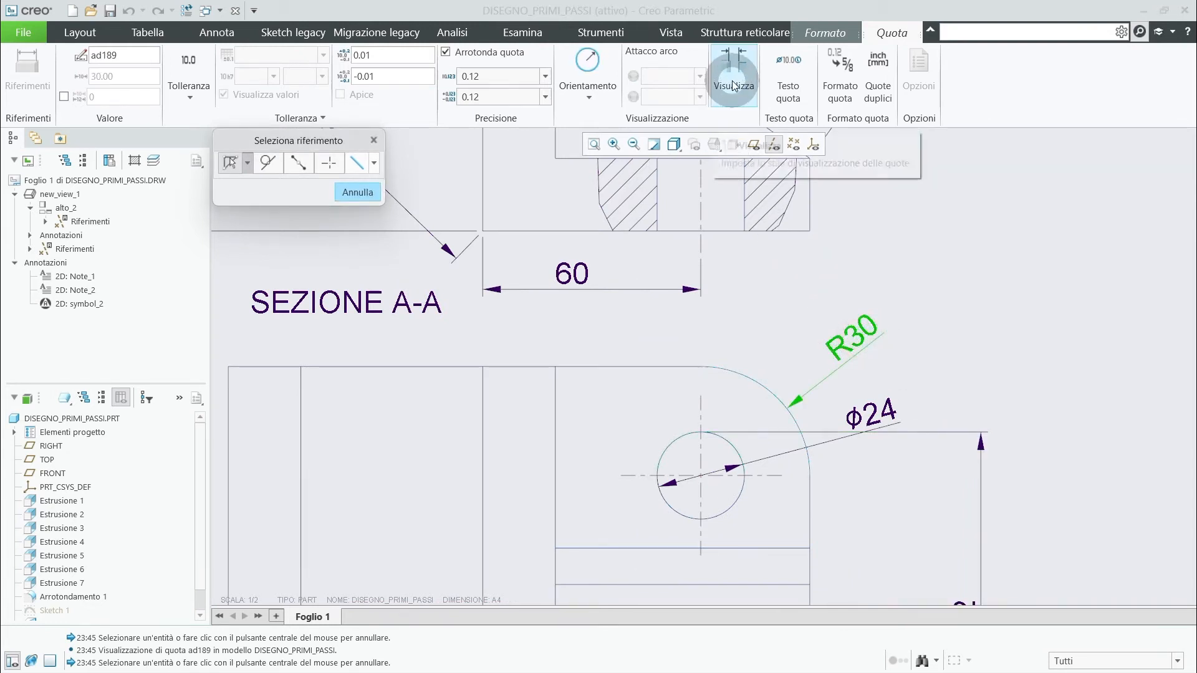
left_click(734, 87)
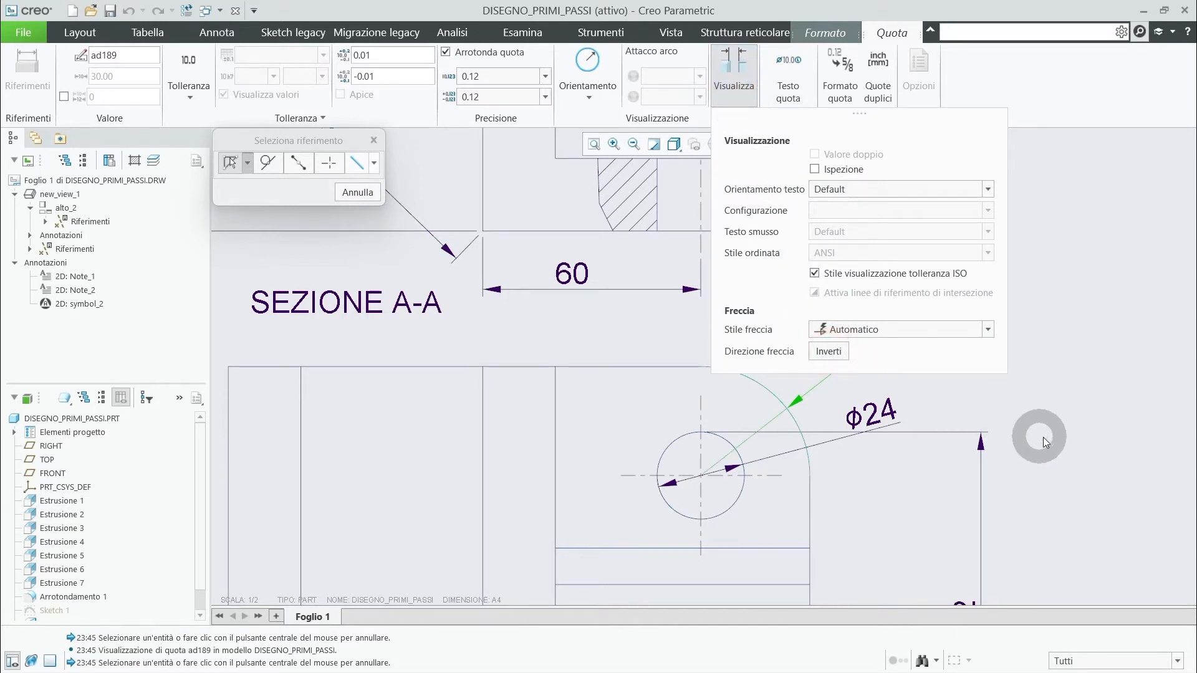
- Finish dimensioning and delete the vertical dimension between the two holes in the lower view
scroll(1044, 444, "up", 2)
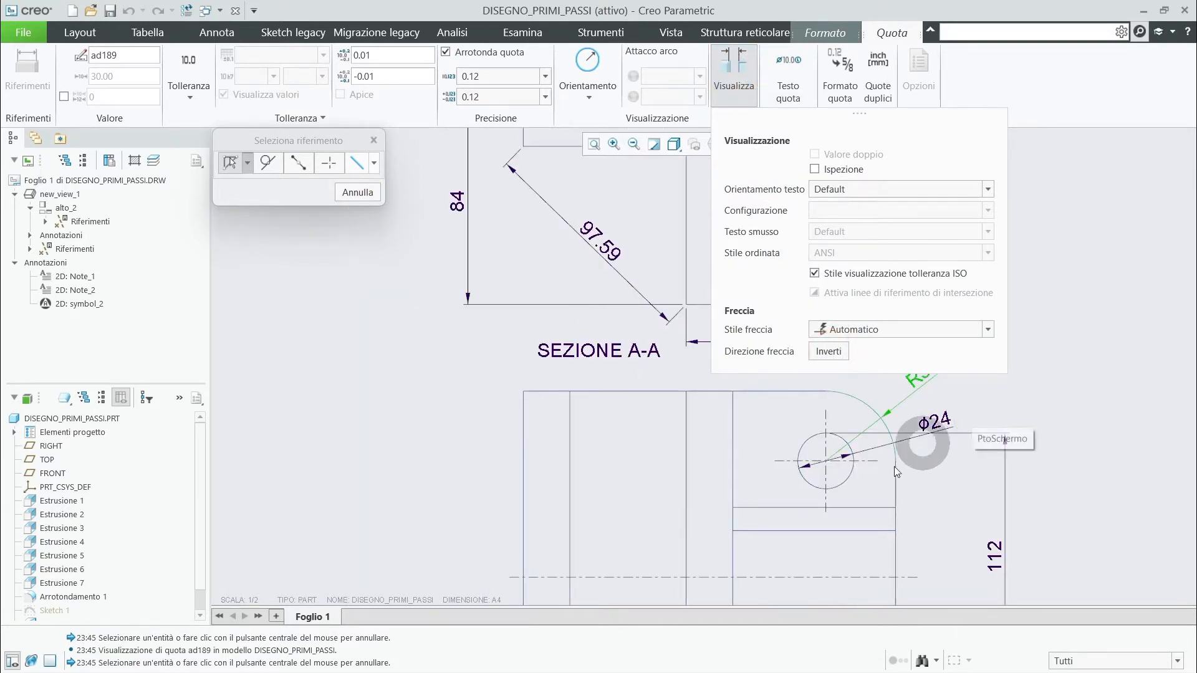
scroll(1029, 464, "up", 1)
middle_click(1034, 472)
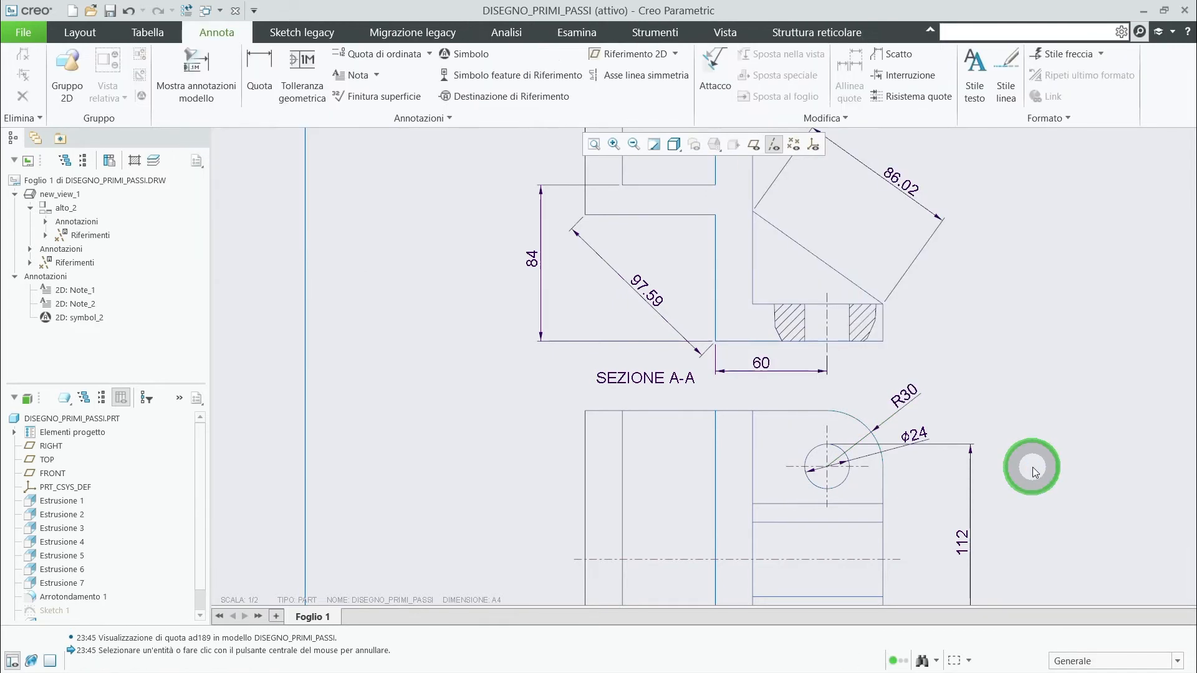
left_click(970, 518)
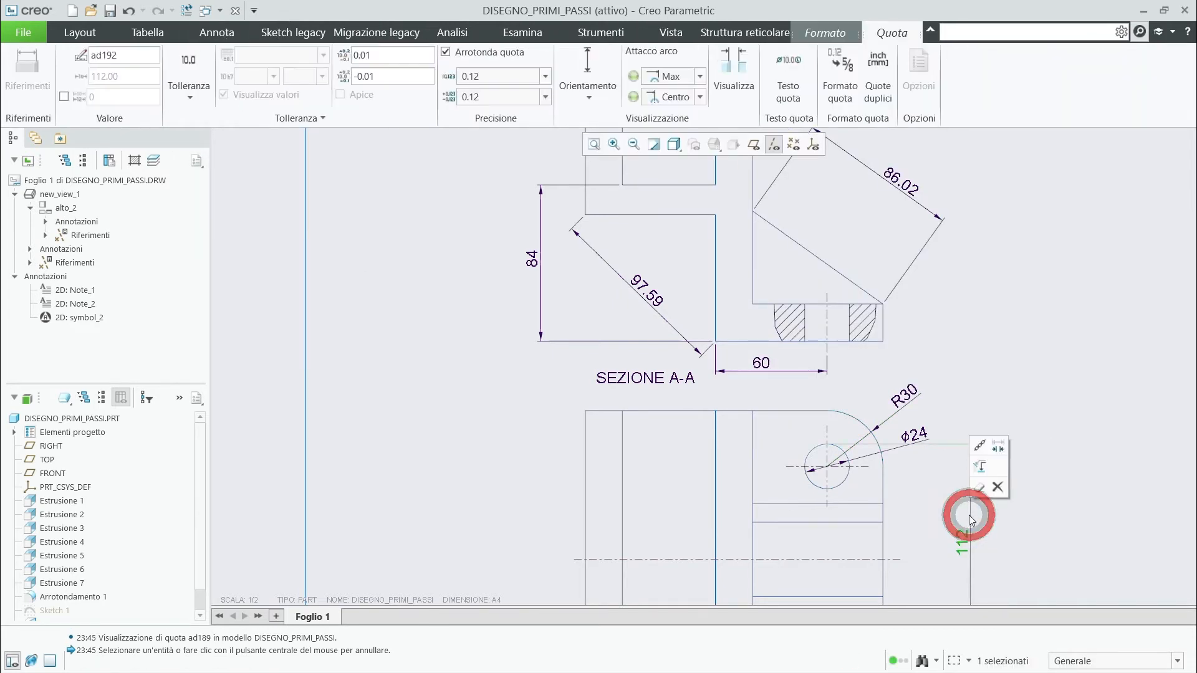
key("Delete")
- Flip the rounded corner's radius dimension arrow through its variants until it points at the arc from outside, without a line to the centre
left_click(912, 404)
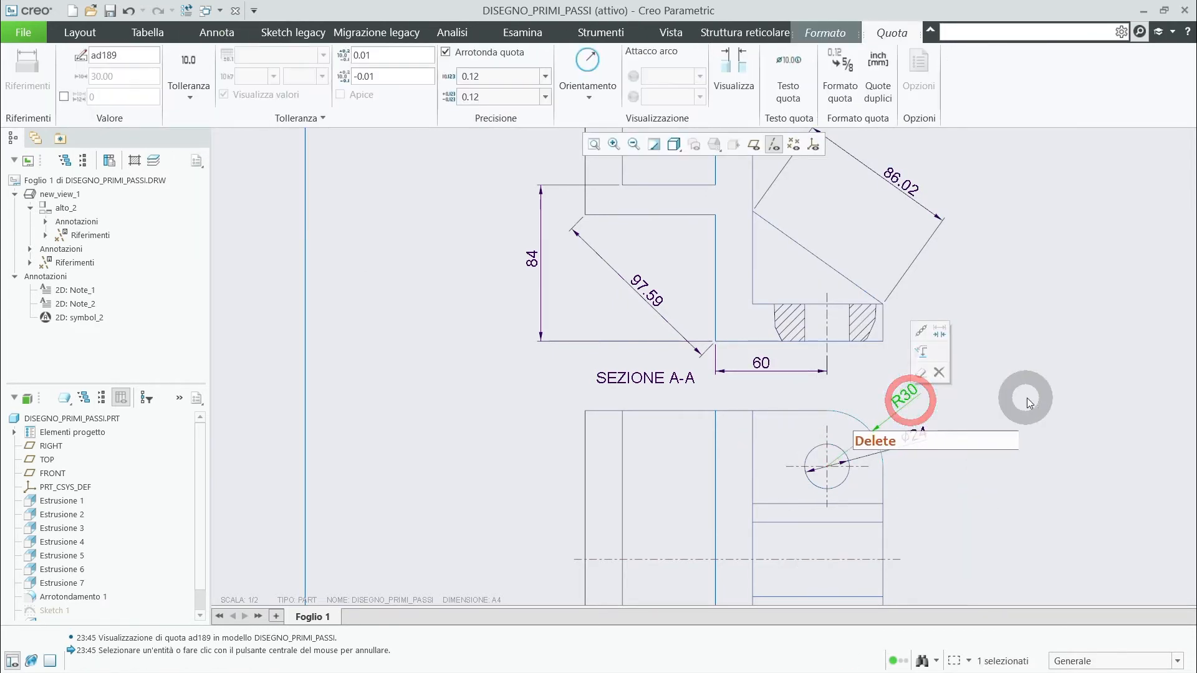
left_click(940, 334)
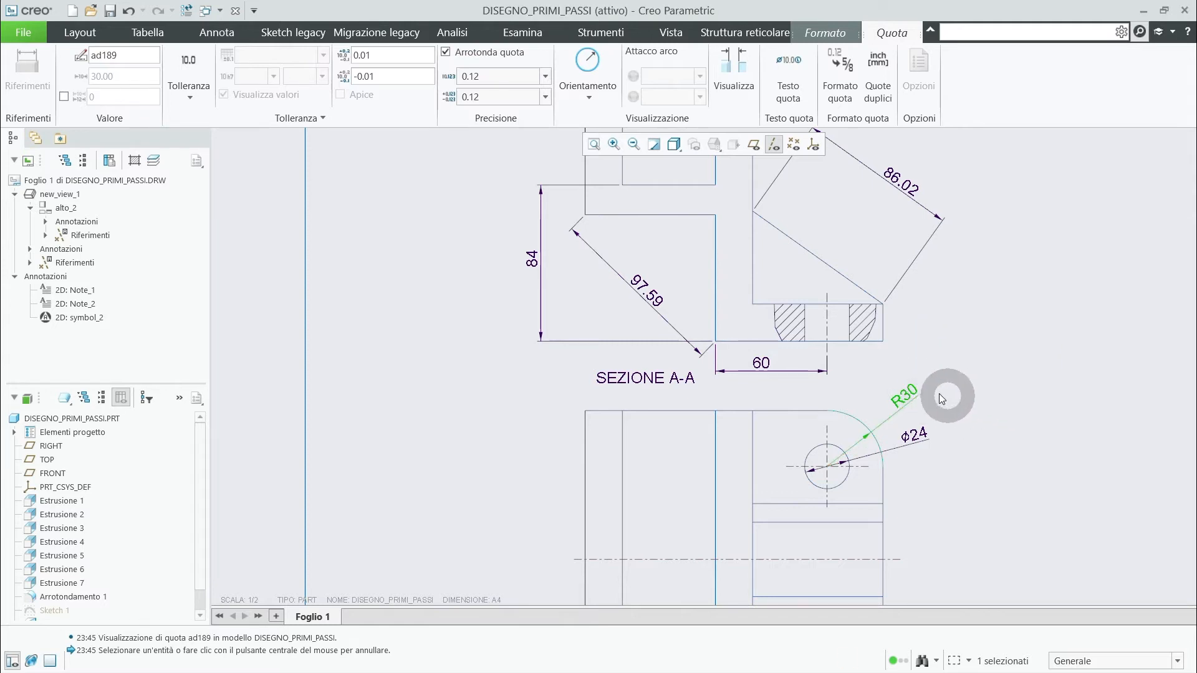
left_click(993, 419)
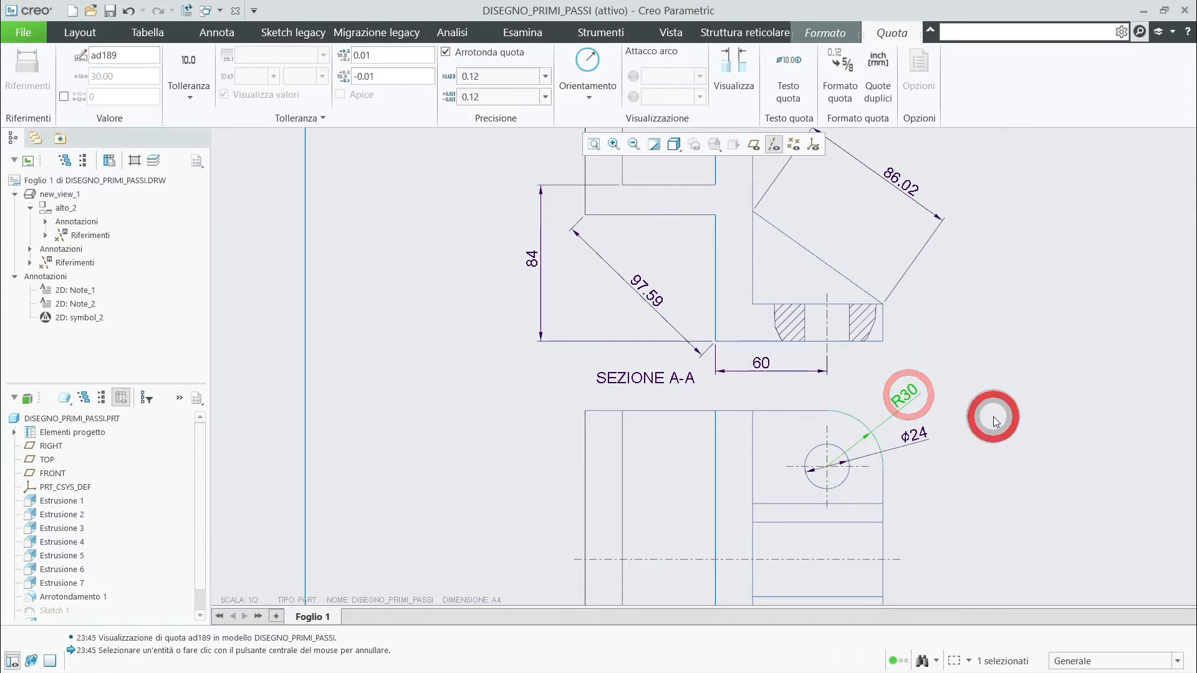
left_click(908, 395)
left_click(940, 329)
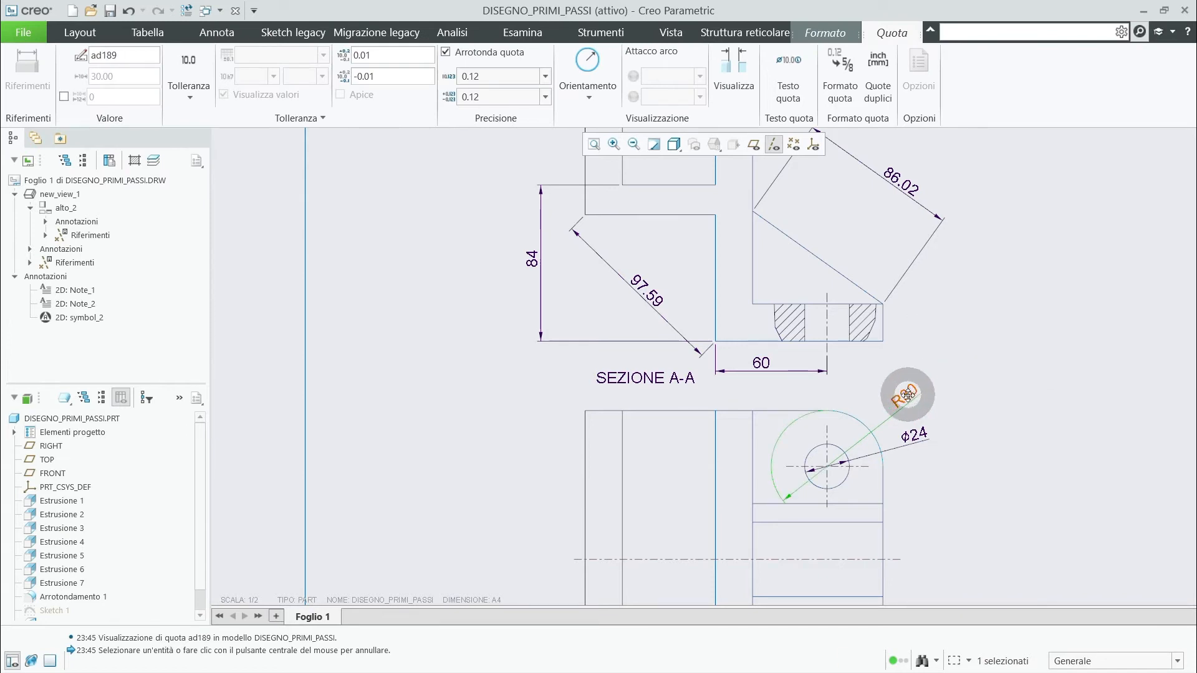
left_click(996, 419)
left_click(910, 405)
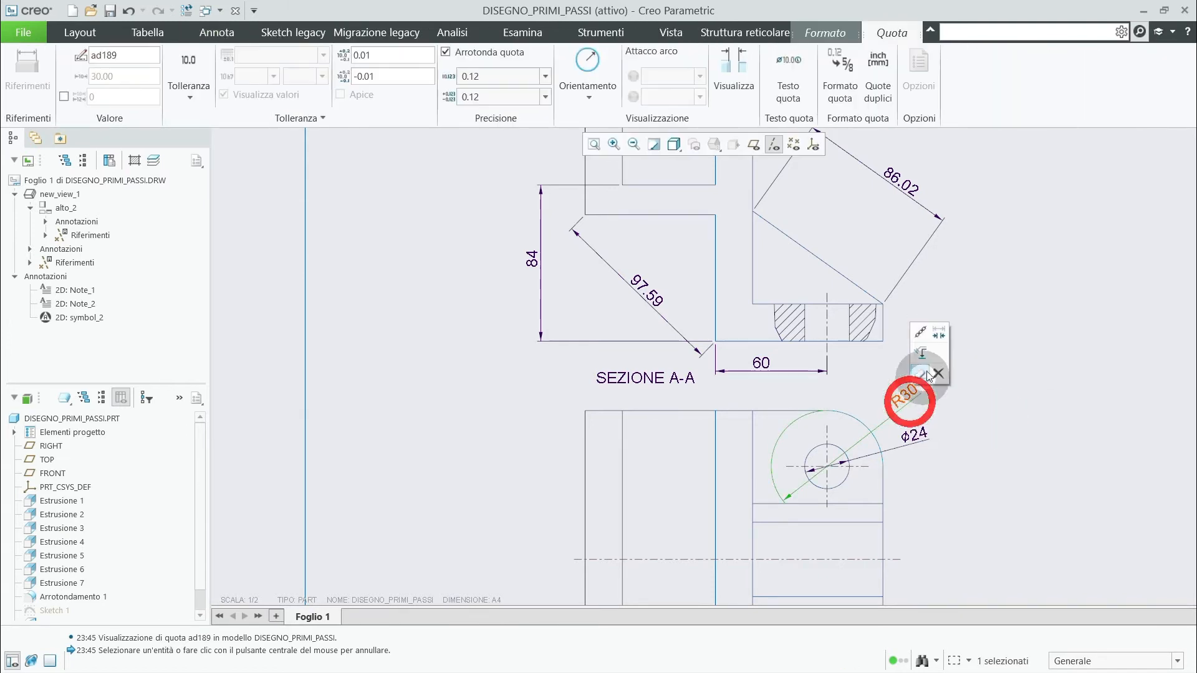
left_click(940, 337)
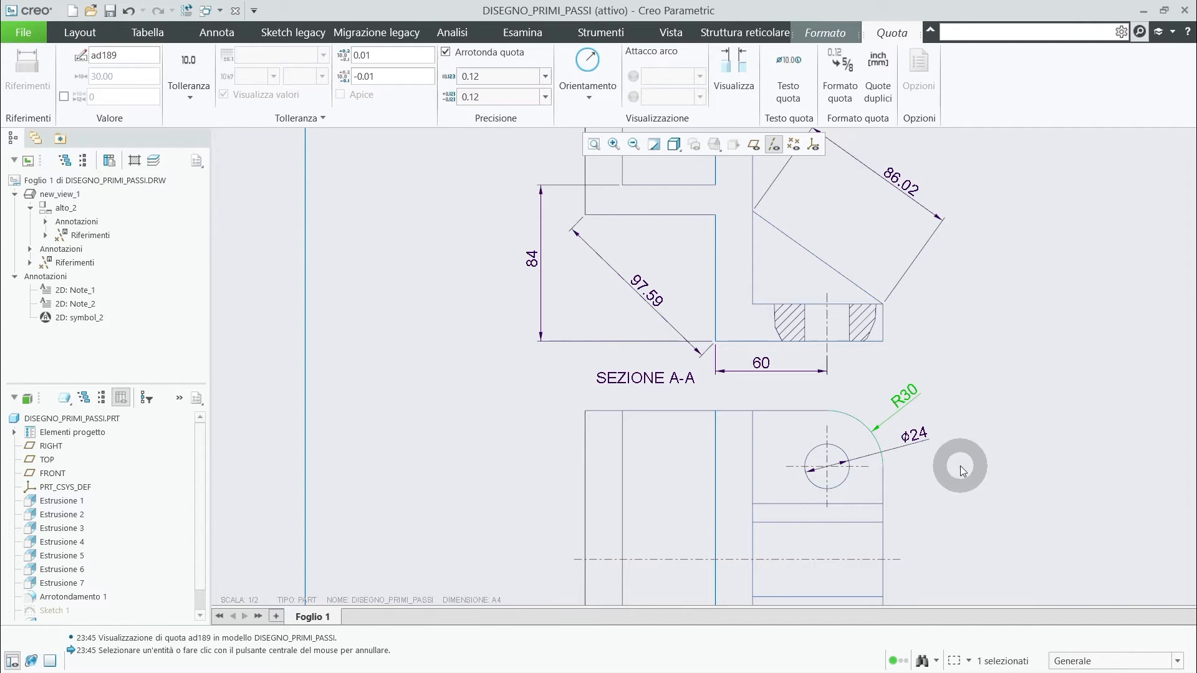
left_click(978, 454)
- Flip the upper hole's diameter dimension arrows twice, ending with outside arrows joined by a line through the hole
left_click(922, 434)
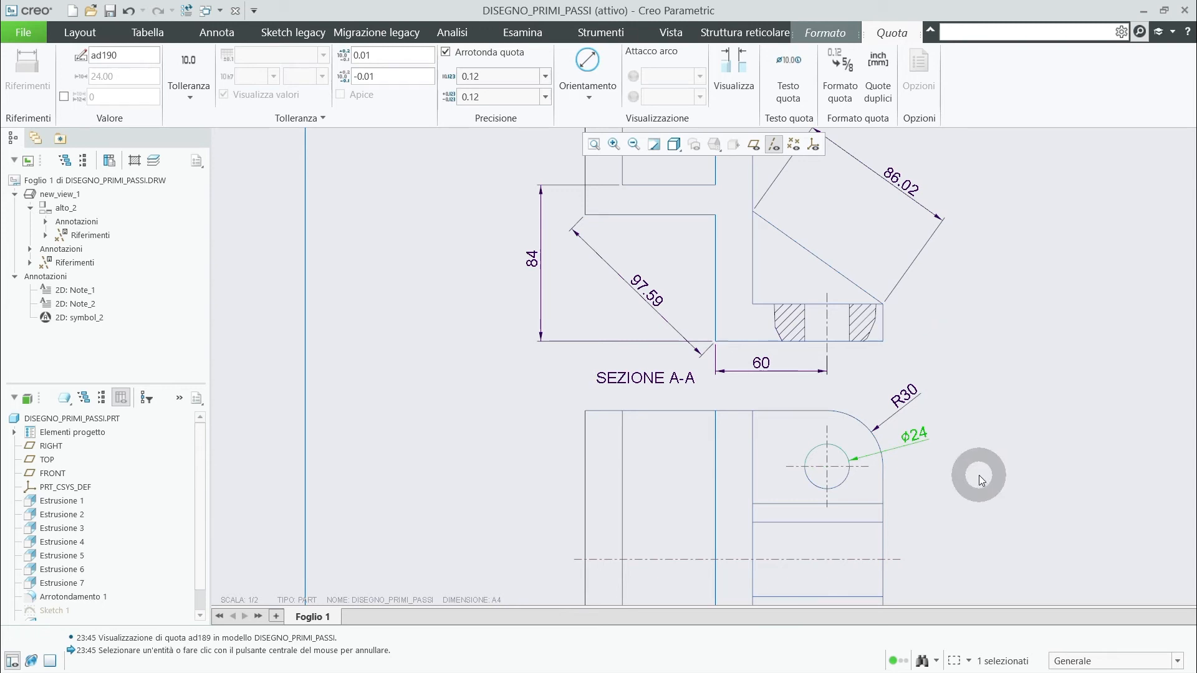
left_click(1029, 439)
left_click(924, 434)
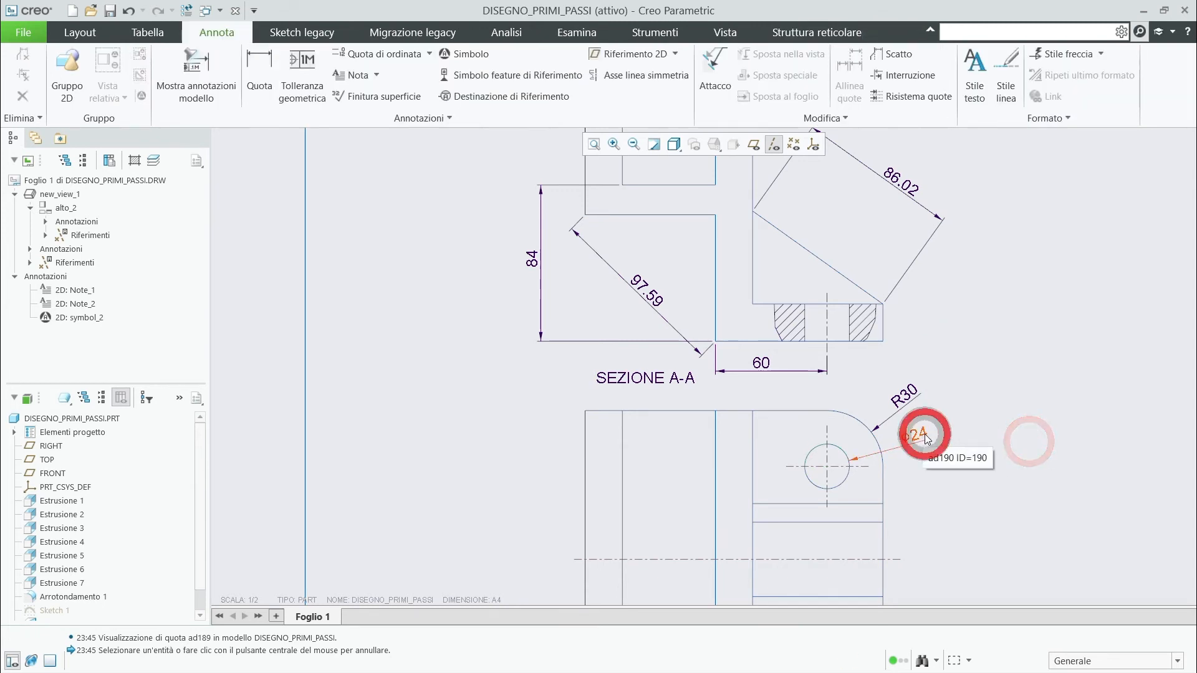
left_click(961, 370)
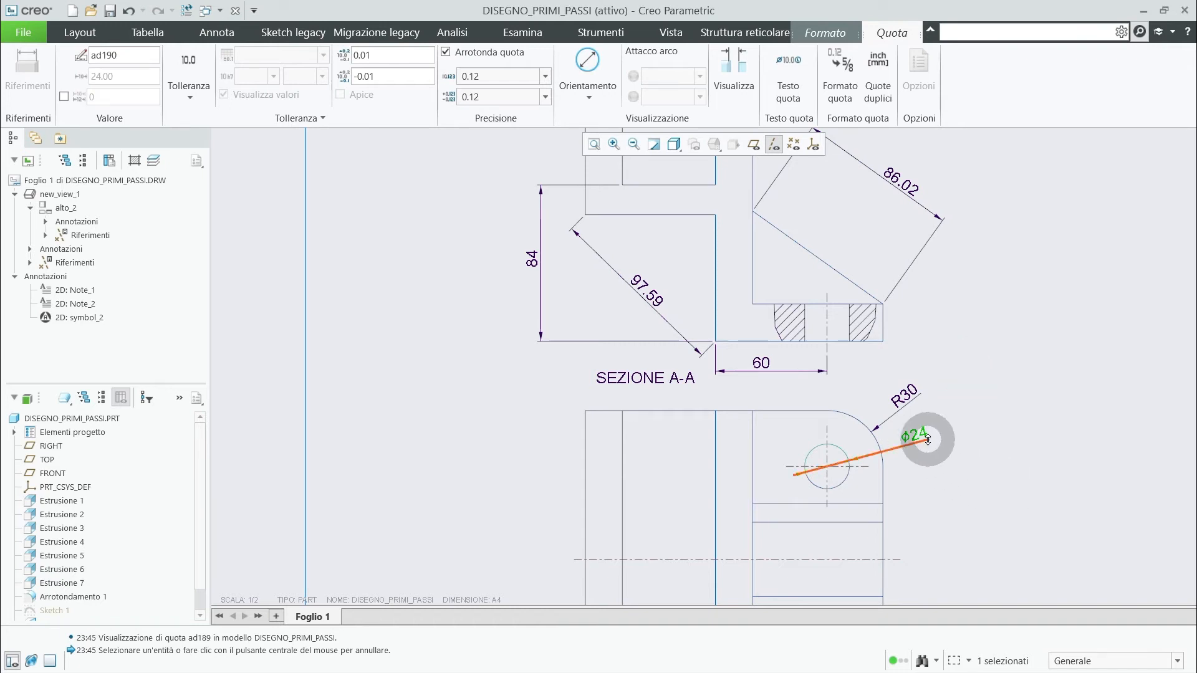
left_click(970, 453)
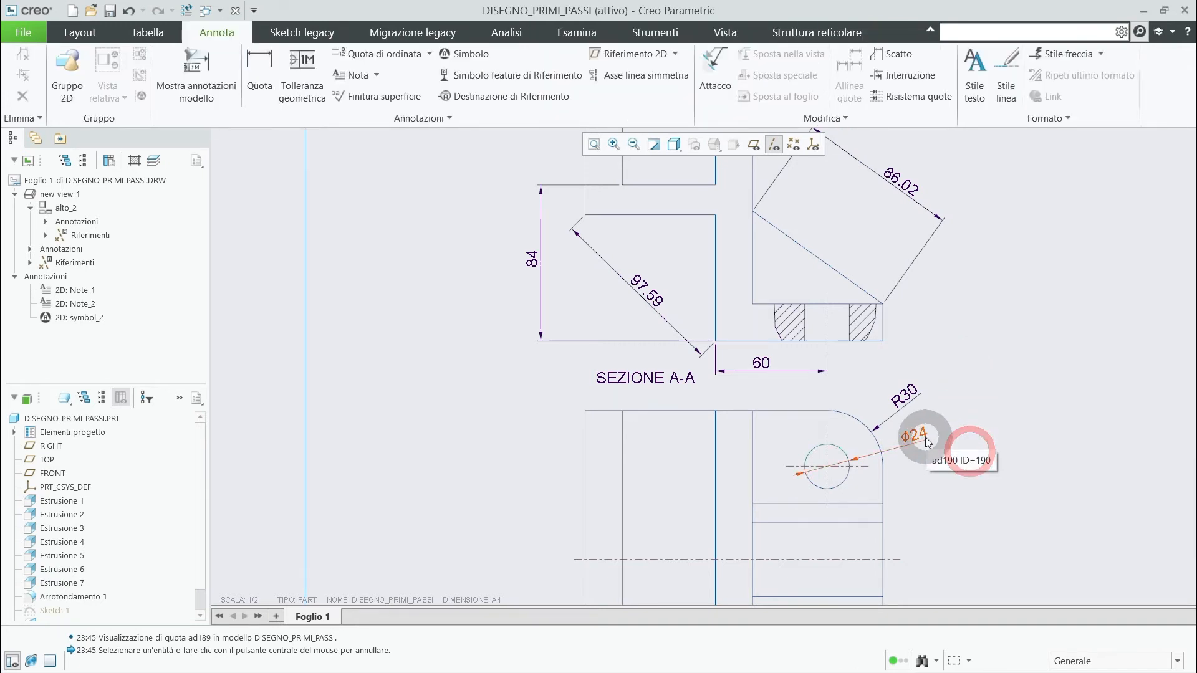
- Flip the upper hole's diameter dimension arrows twice more, ending with a single outside arrow and no line through the hole
left_click(922, 437)
left_click(953, 369)
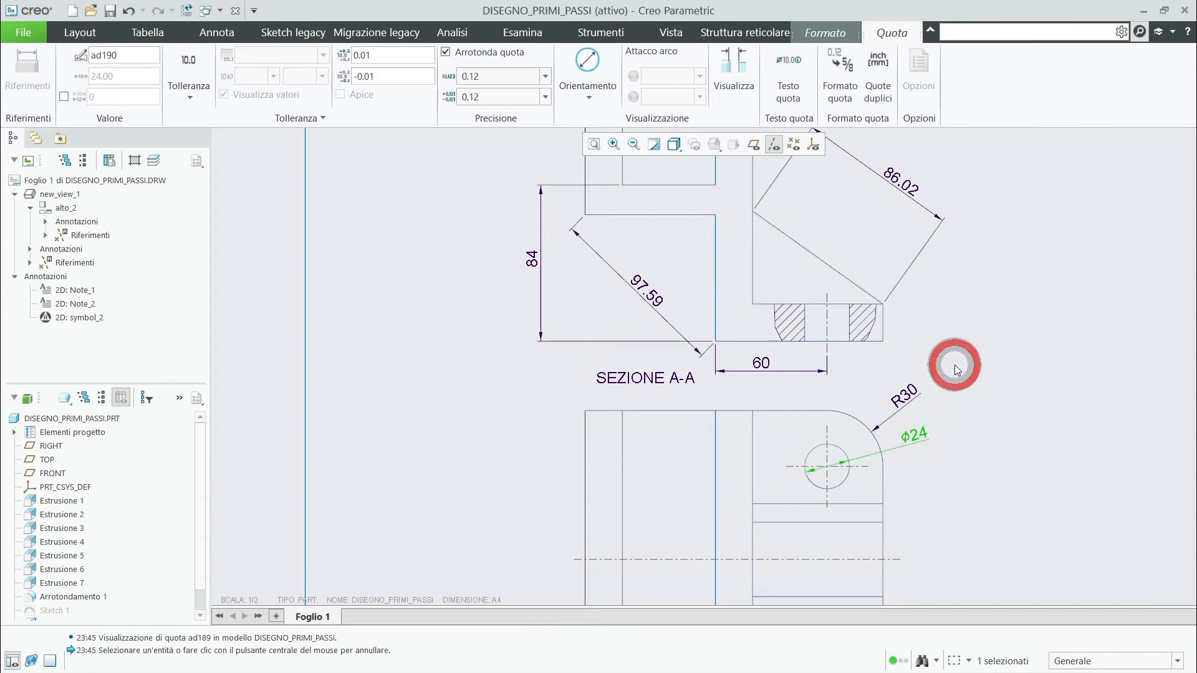
left_click(956, 461)
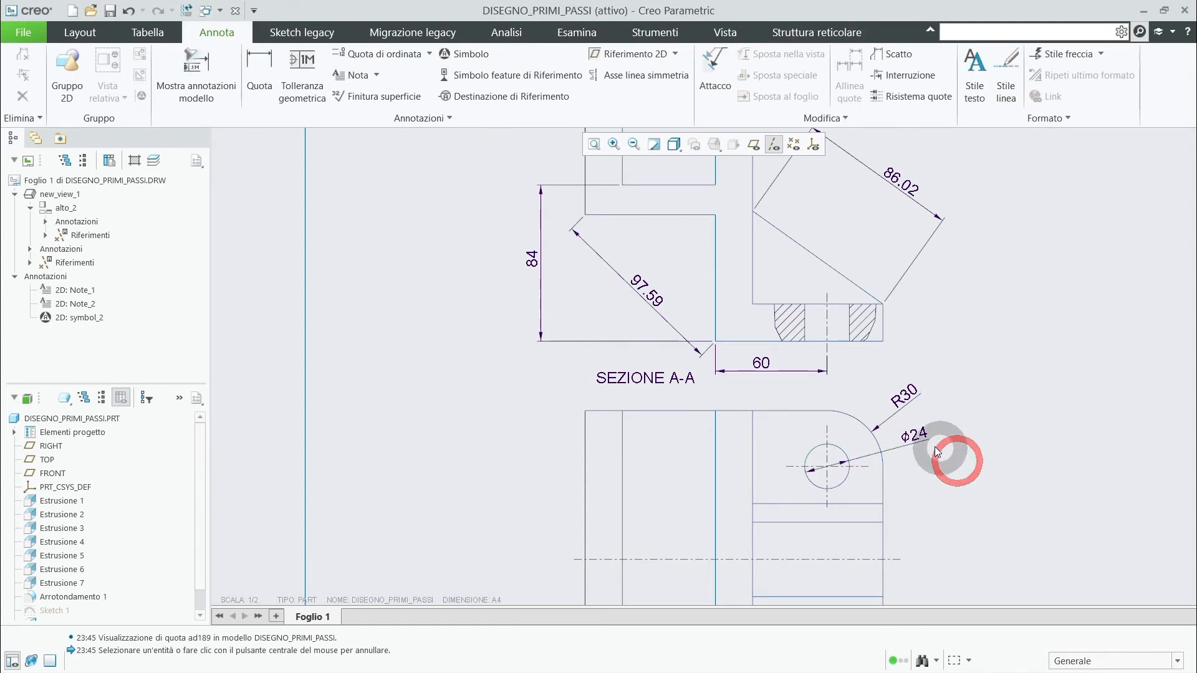
left_click(921, 437)
left_click(952, 367)
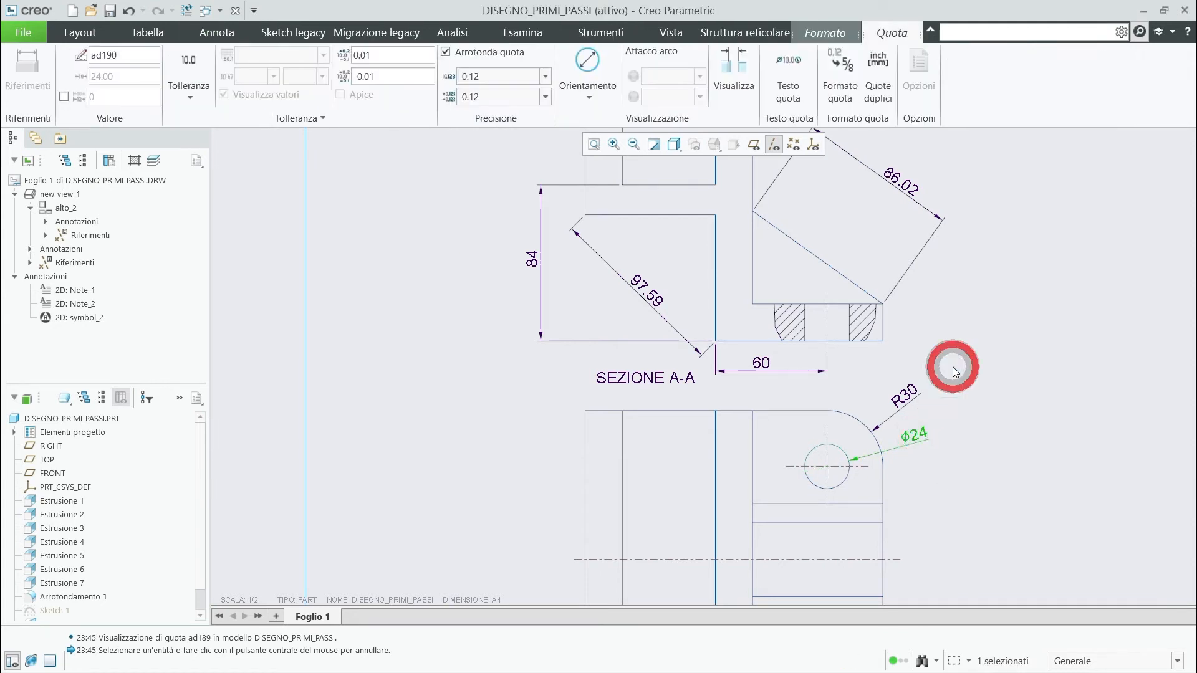
left_click(961, 466)
- Reposition the 20 mm width dimension above the section view's upper-left lug and flip its arrows outside the extension lines
middle_click_drag(692, 128, 788, 252)
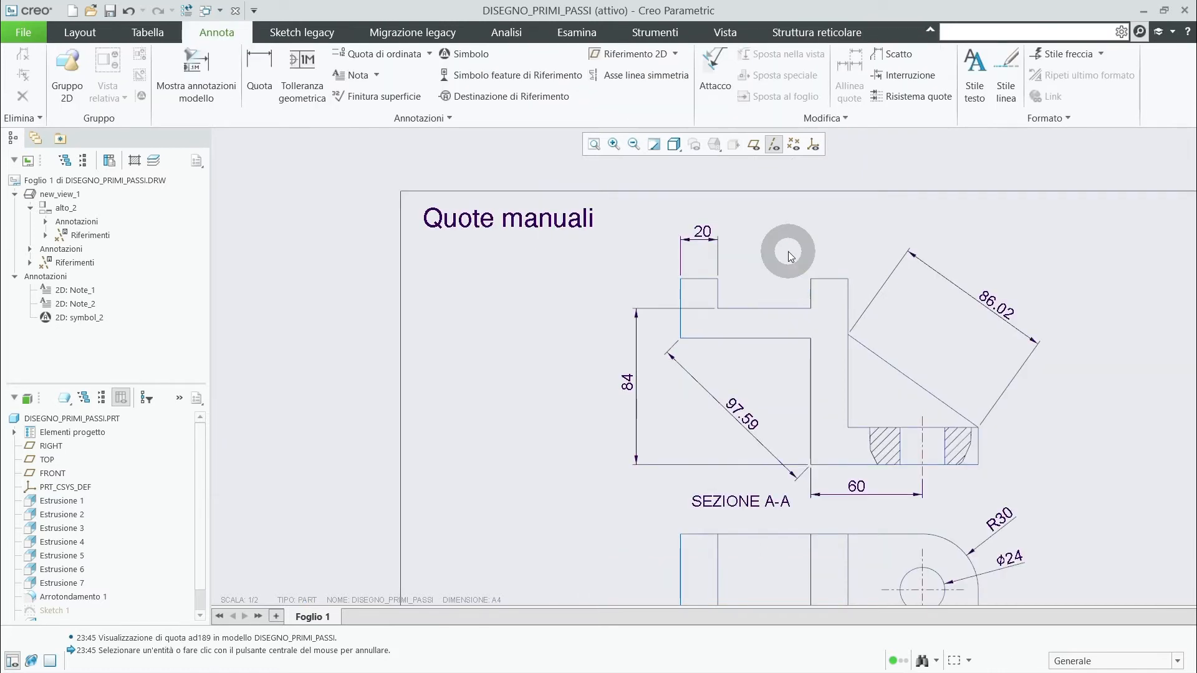
scroll(716, 234, "up", 2)
left_click(700, 230)
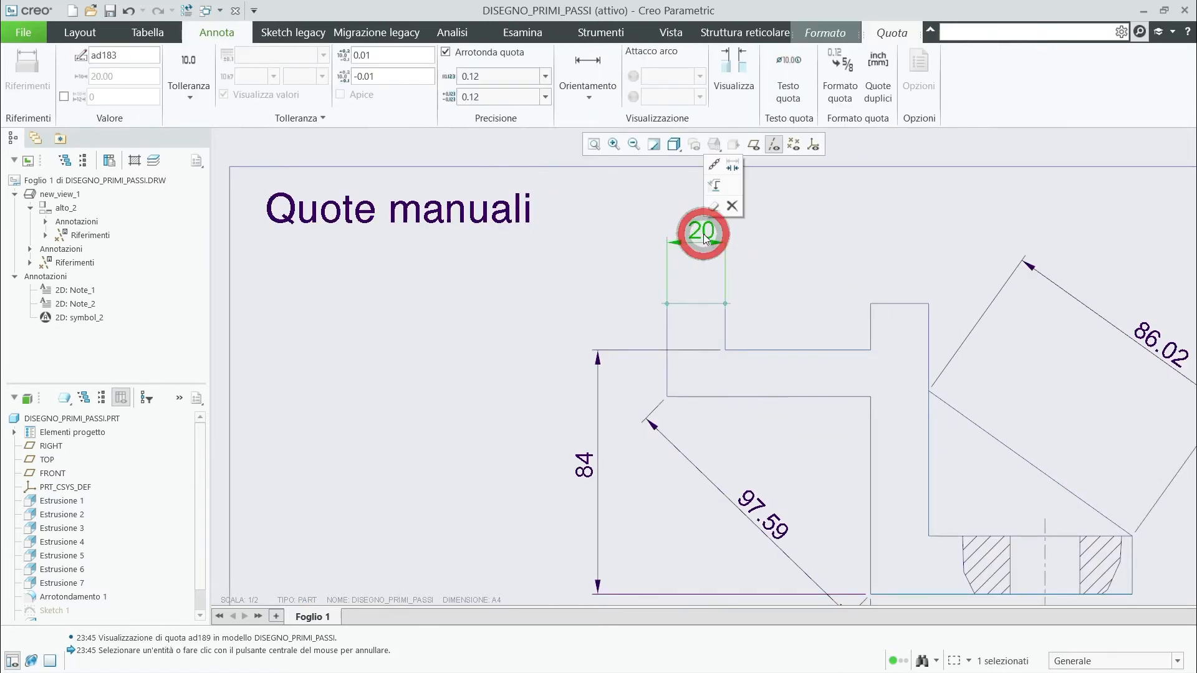
mouse_move(700, 230)
left_mouse_down()
mouse_move(762, 229)
mouse_move(642, 226)
mouse_move(698, 232)
left_mouse_up()
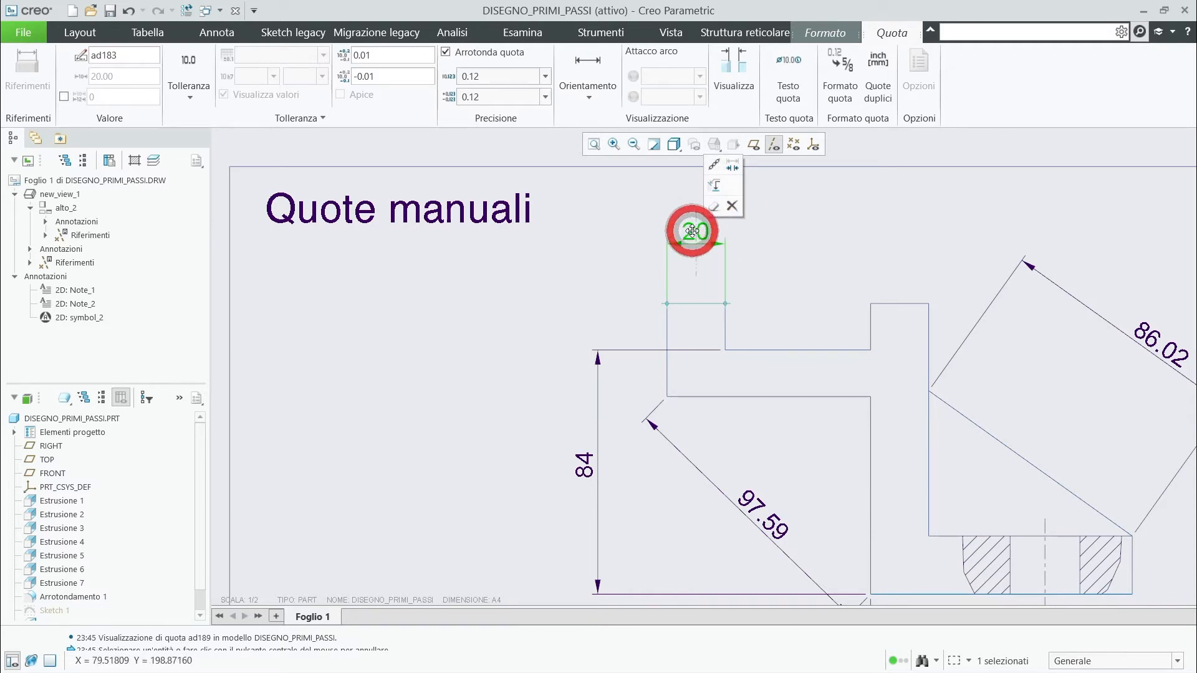
left_click(773, 265)
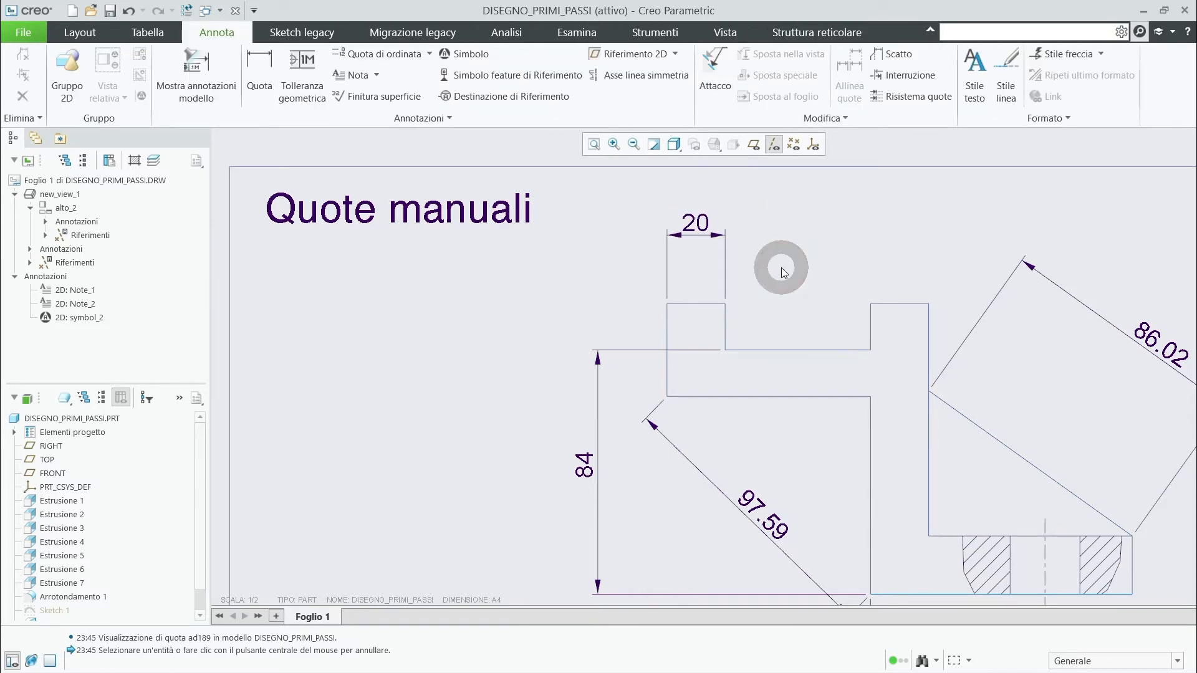
left_click(700, 222)
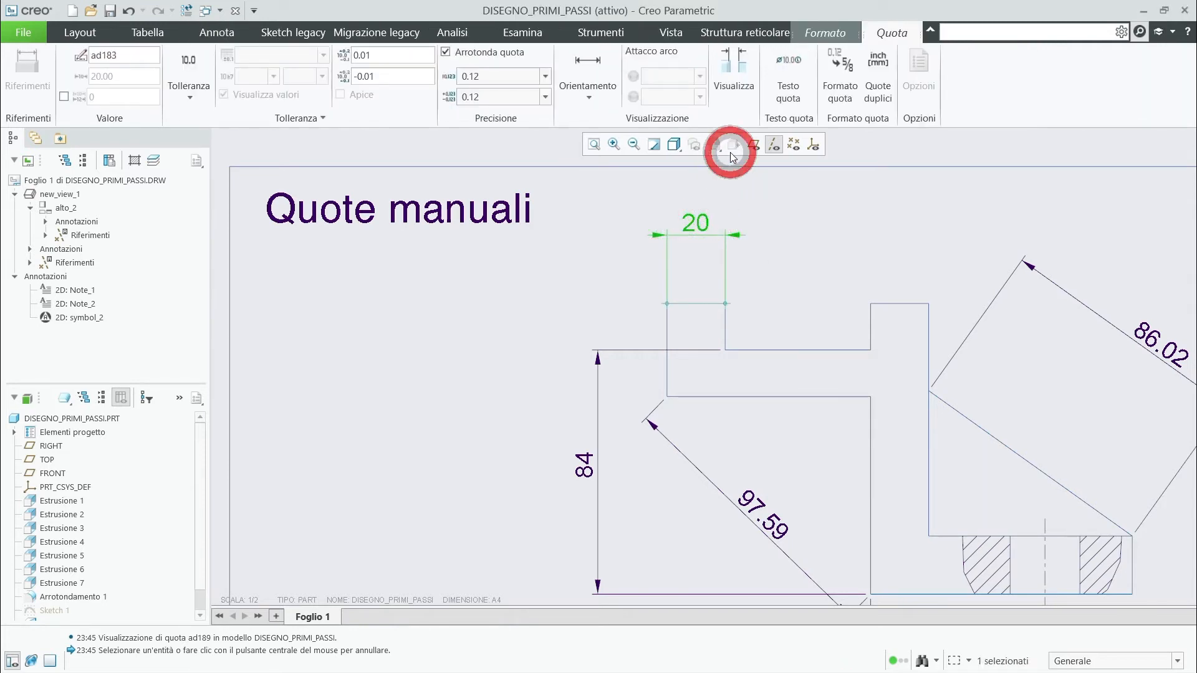
left_click(821, 247)
- Erase the upper witness line of the 84 mm vertical dimension beside the section view
middle_click_drag(678, 436, 666, 368)
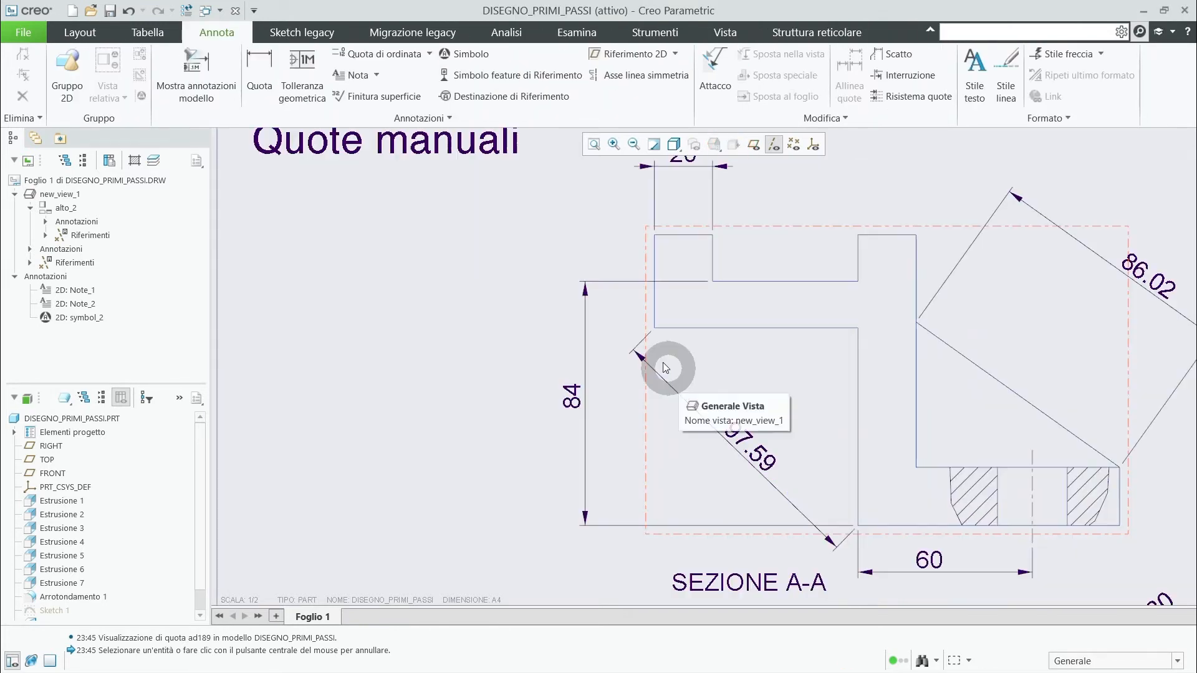
left_click(627, 283)
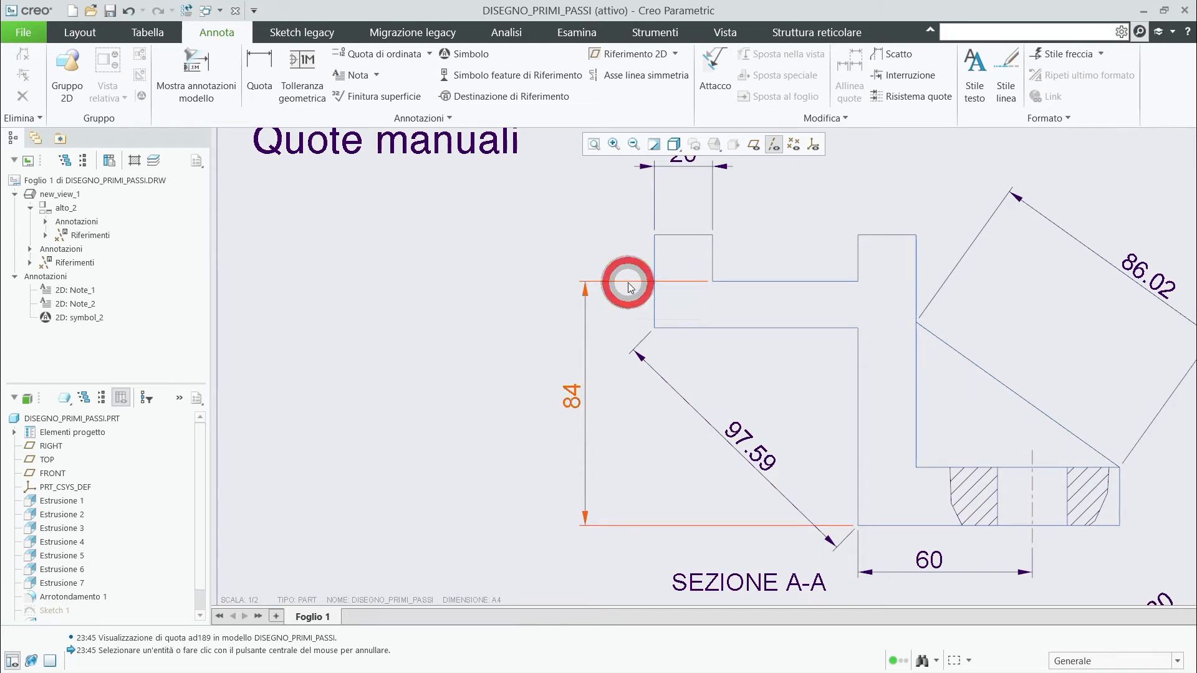
right_click(629, 285)
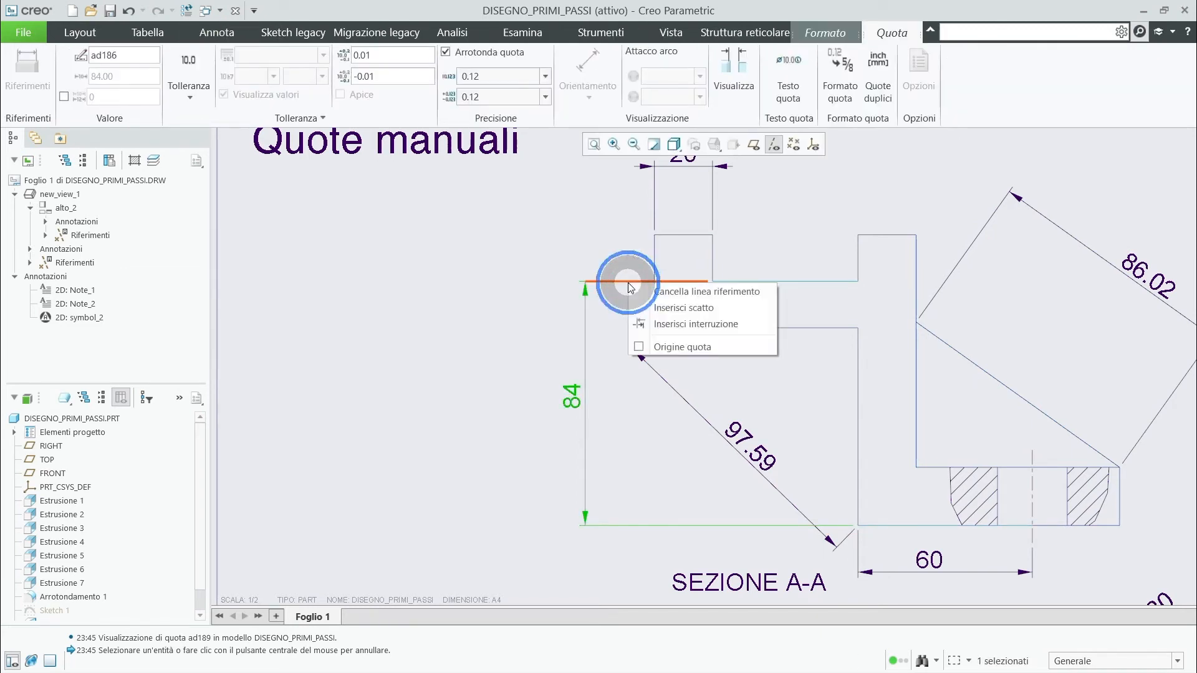
left_click(652, 291)
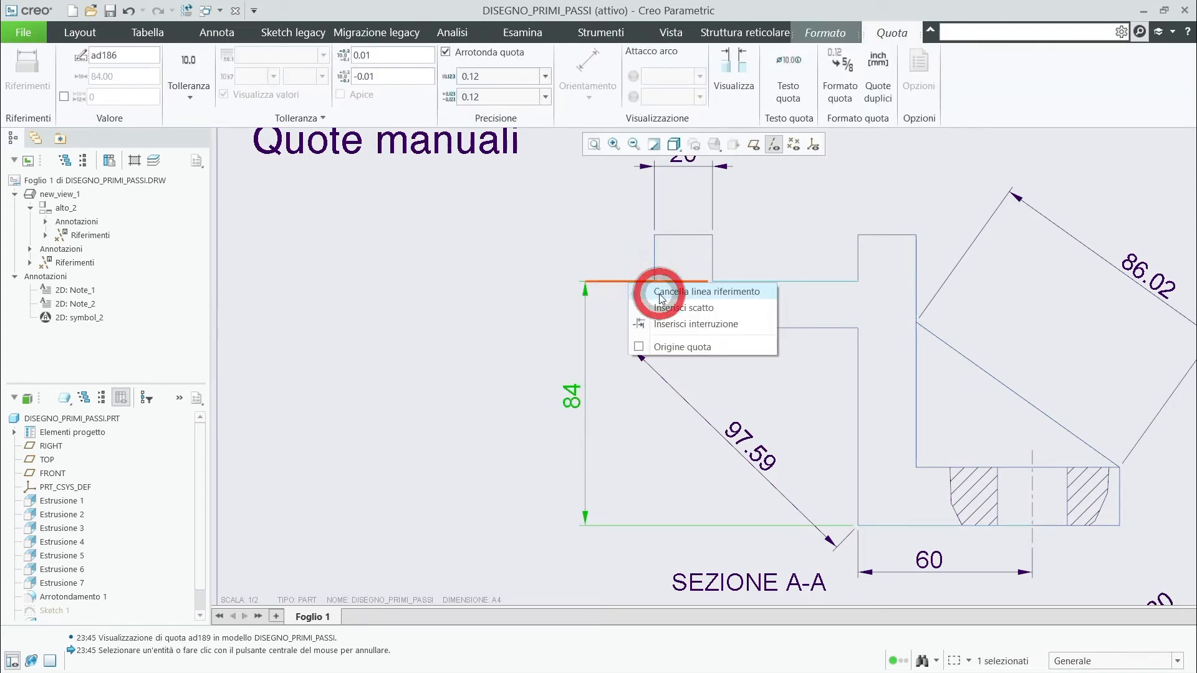
left_click(545, 286)
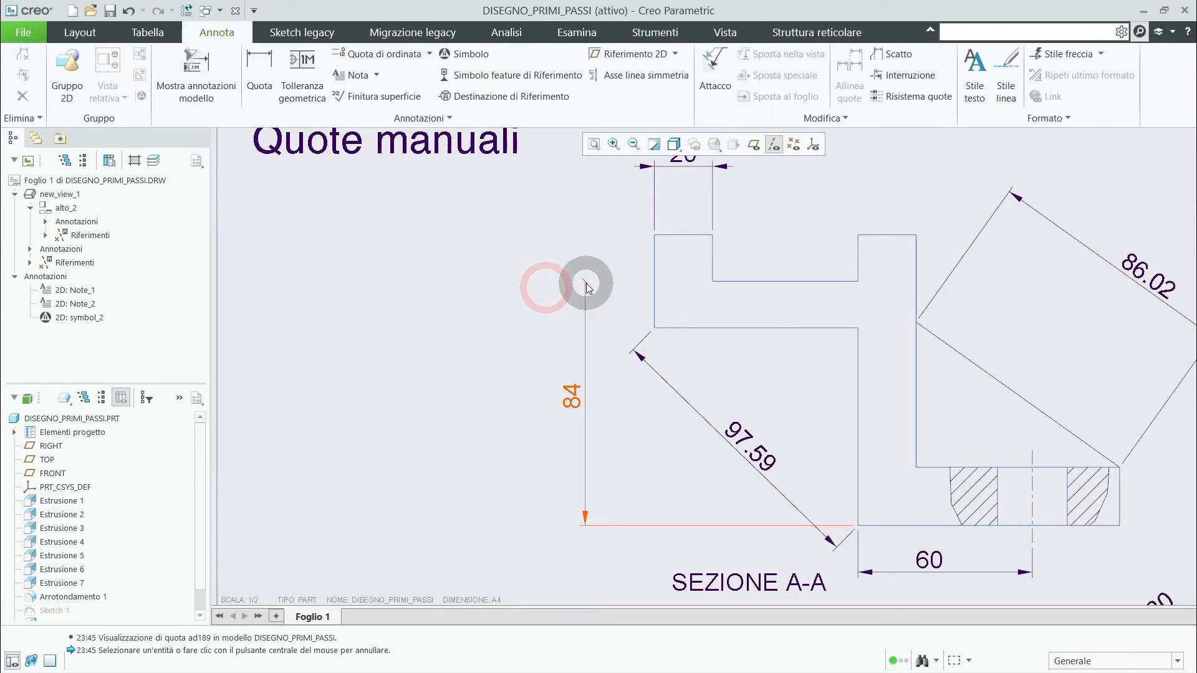
- Shorten the 84 mm dimension line by moving its free upper end down to just above the dimension text
left_click(585, 284)
left_click_drag(586, 283, 584, 338)
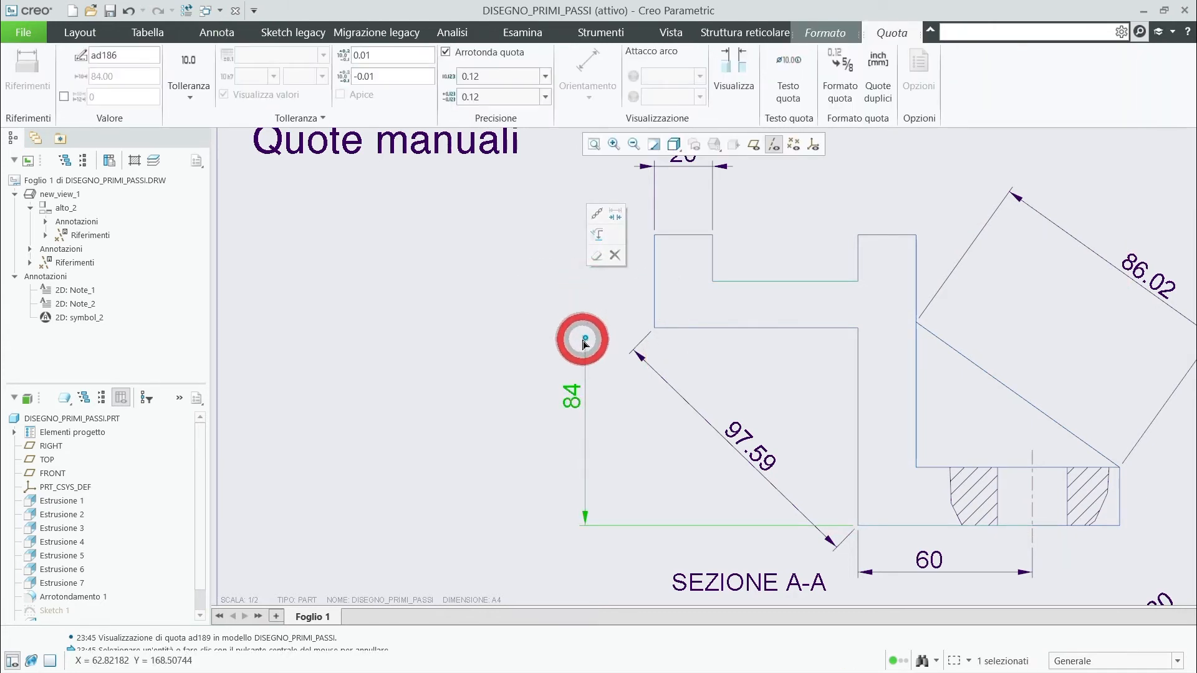
left_click(524, 314)
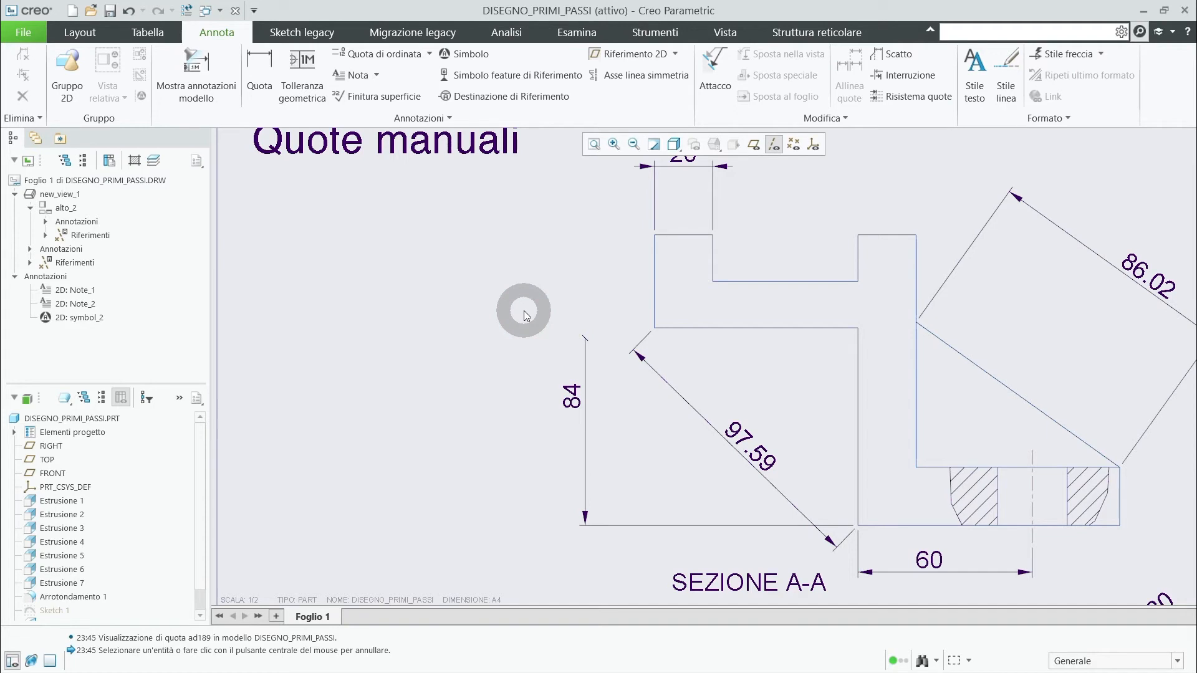
scroll(523, 313, "up", 3)
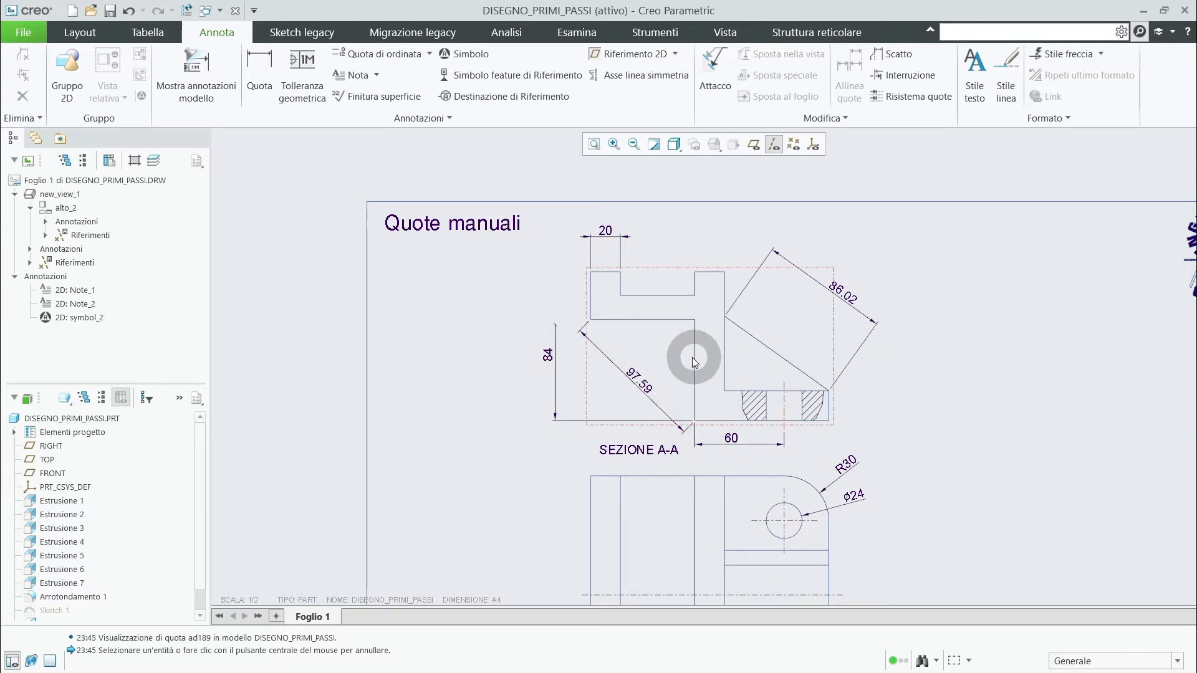
scroll(692, 356, "up", 2)
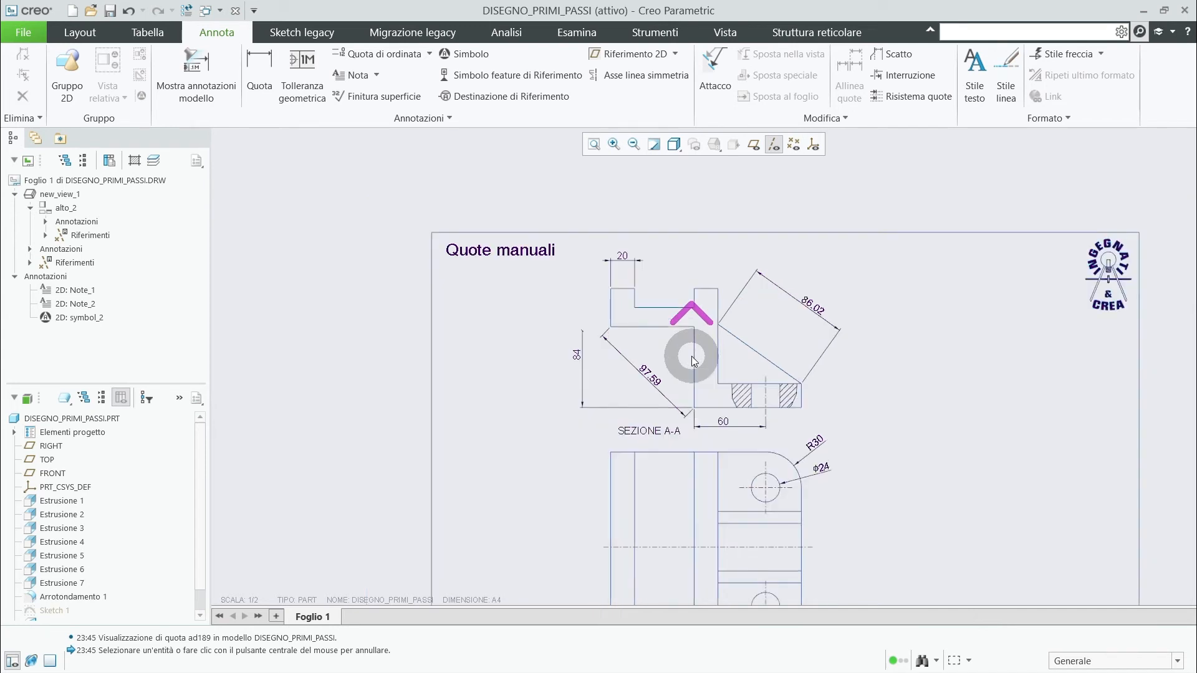
left_click(250, 60)
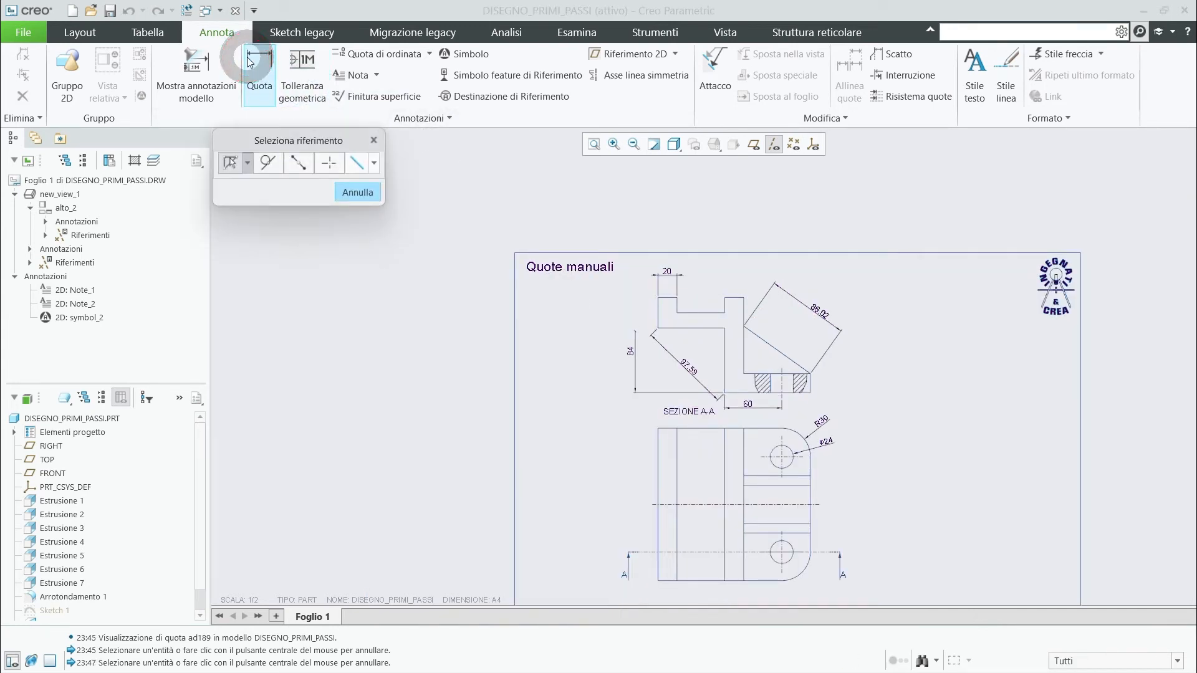
left_click(559, 304)
middle_click(559, 304)
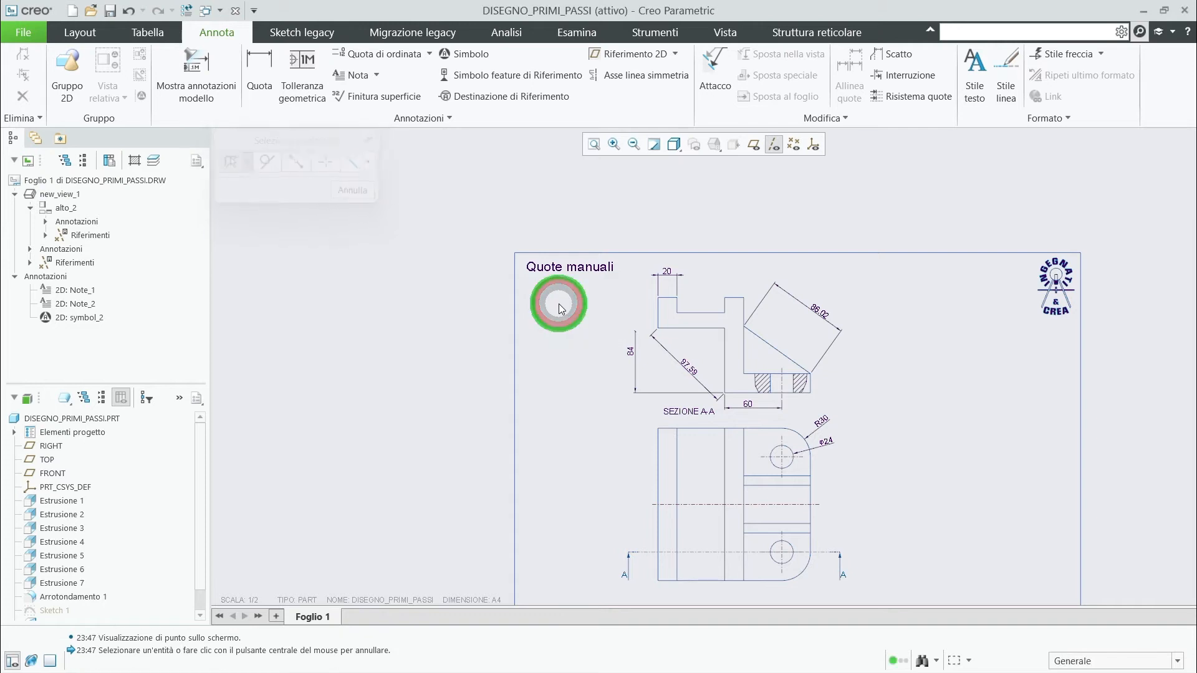
- Delete the 20, 97.59, 84, 86.02 and 60 mm dimensions from the section view
scroll(665, 295, "down", 1)
left_click(667, 270)
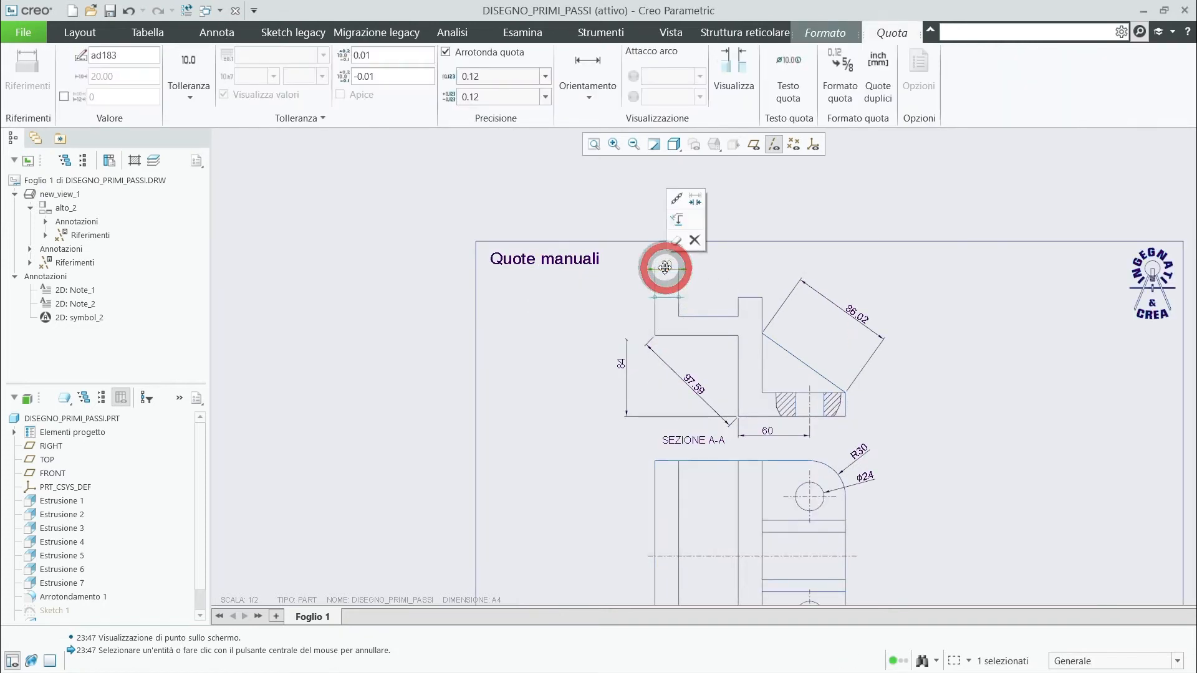
key("Delete")
left_click(694, 387)
key("Delete")
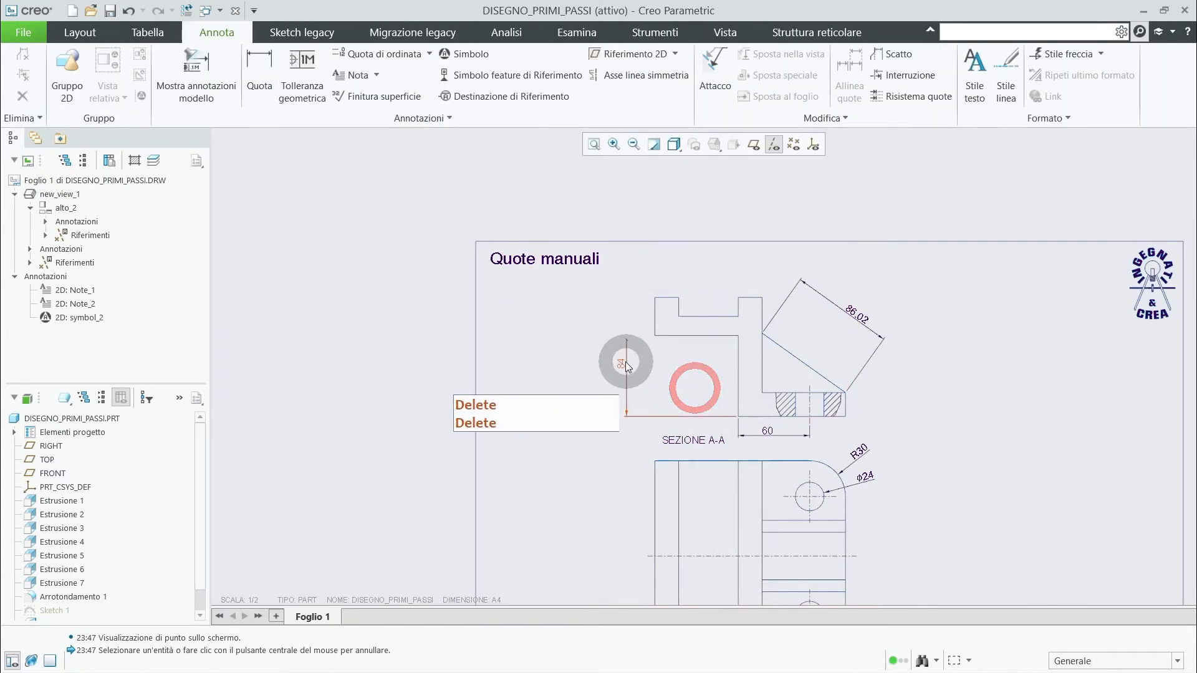
left_click(623, 362)
key("Delete")
left_click(853, 312)
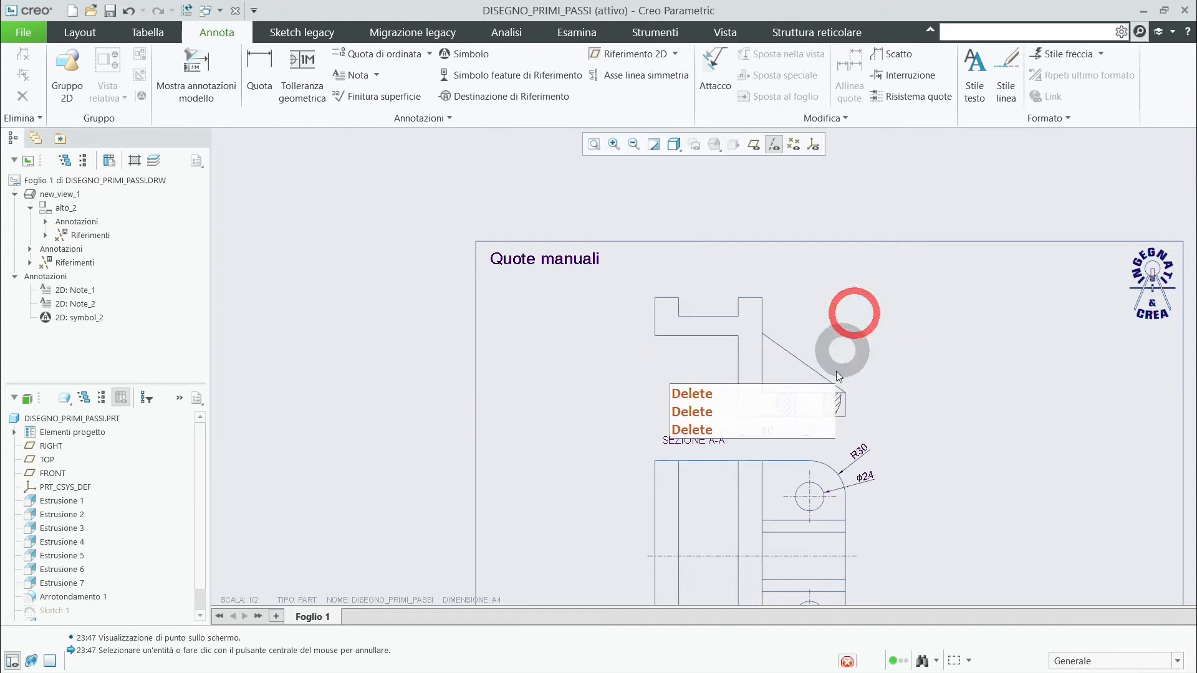
key("Delete")
left_click(775, 429)
key("Delete")
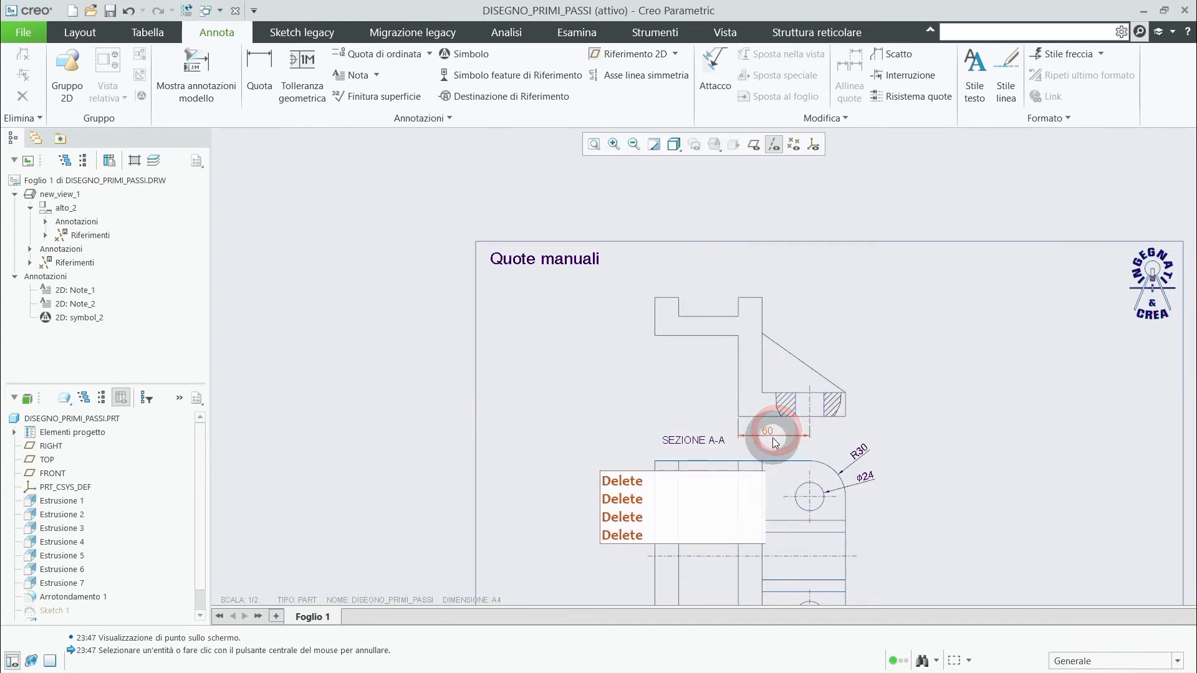
- Add a vertical dimension between the outer tangents of the two holes, using tangent references, to the right of the lower view
scroll(597, 398, "up", 2)
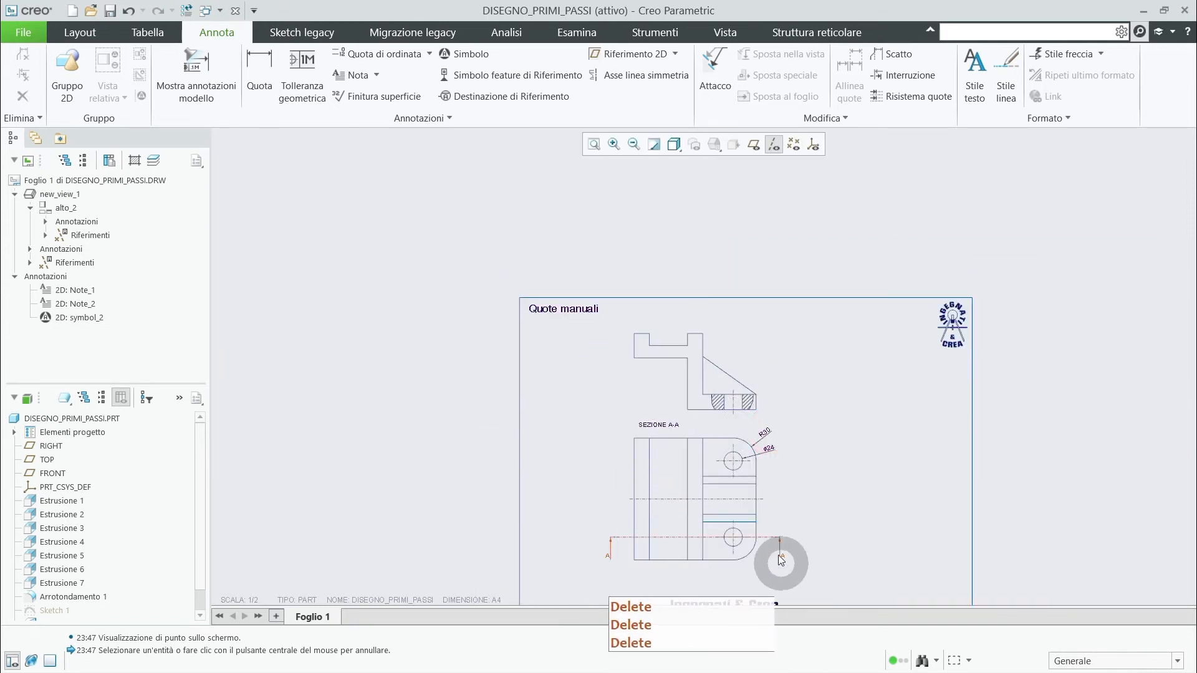
scroll(777, 554, "down", 2)
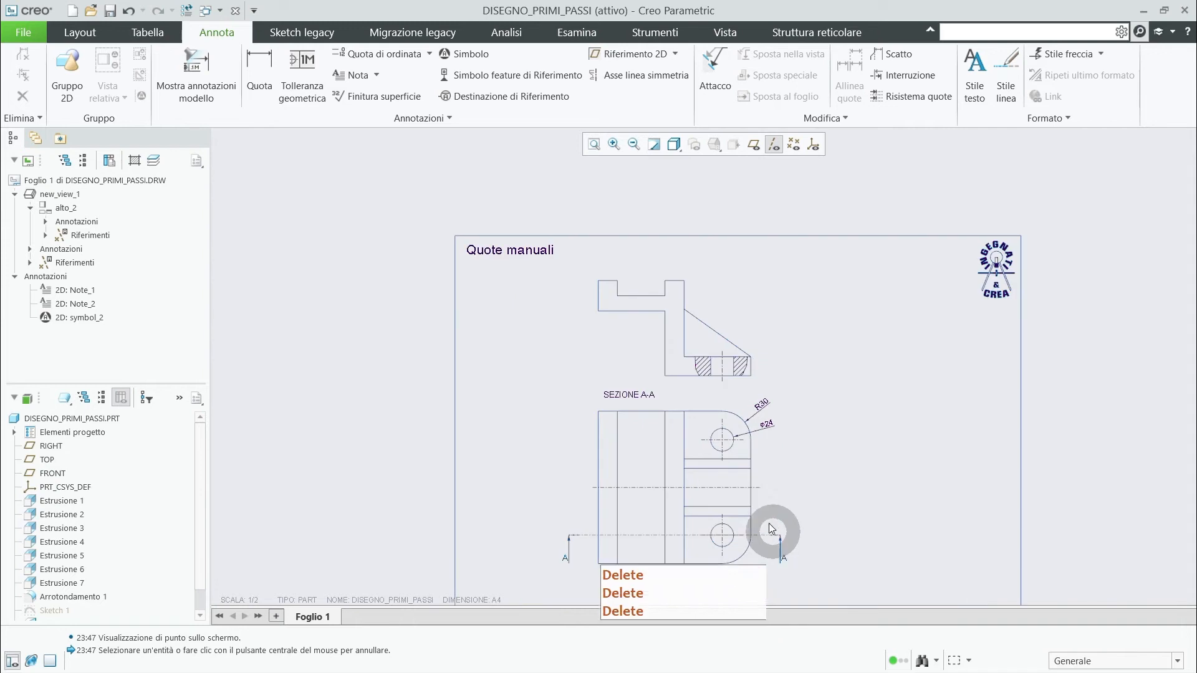
left_click(259, 68)
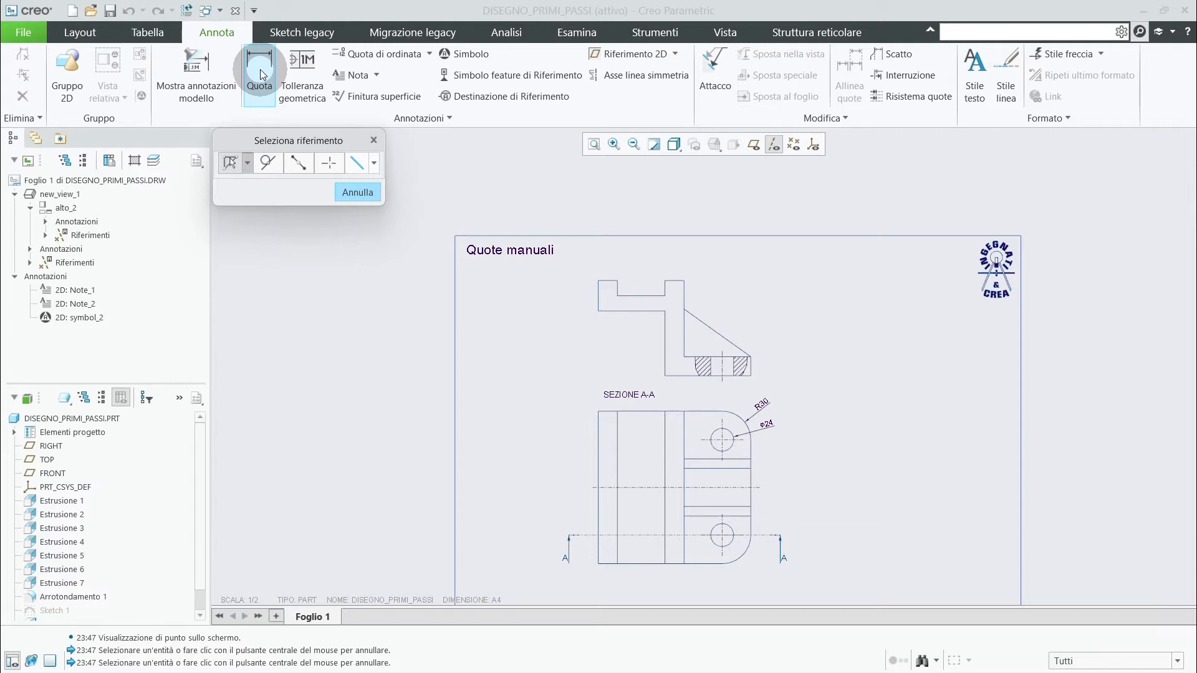
left_click(268, 163)
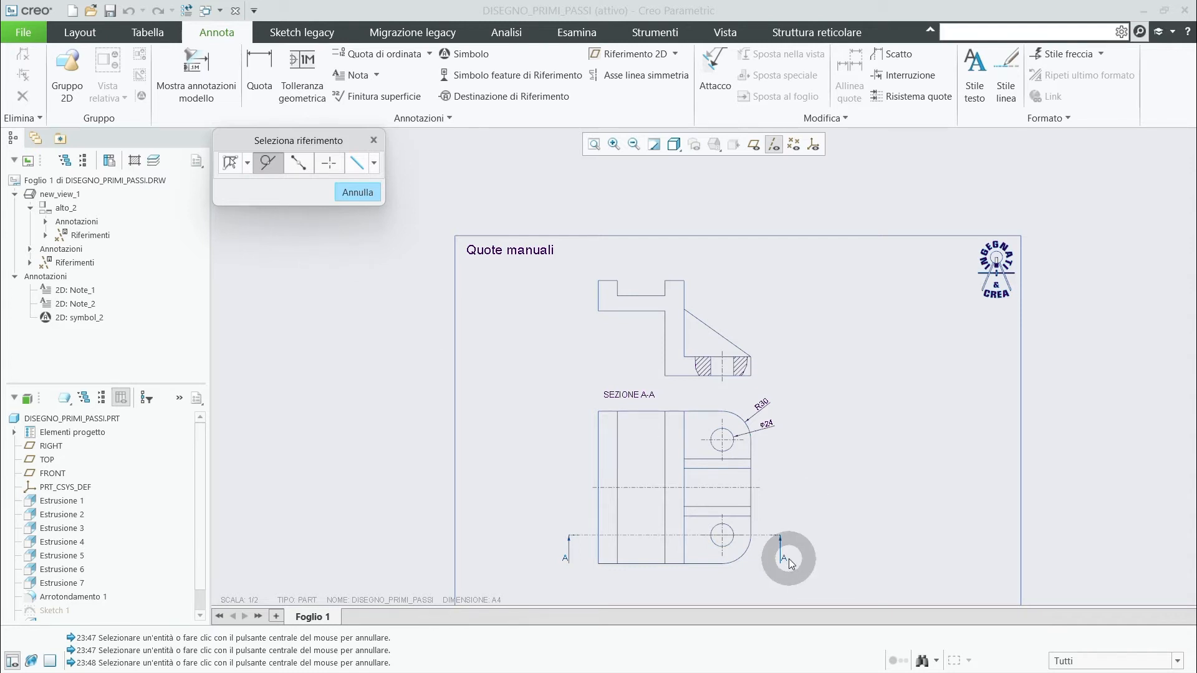
scroll(788, 559, "down", 2)
scroll(788, 559, "down", 1)
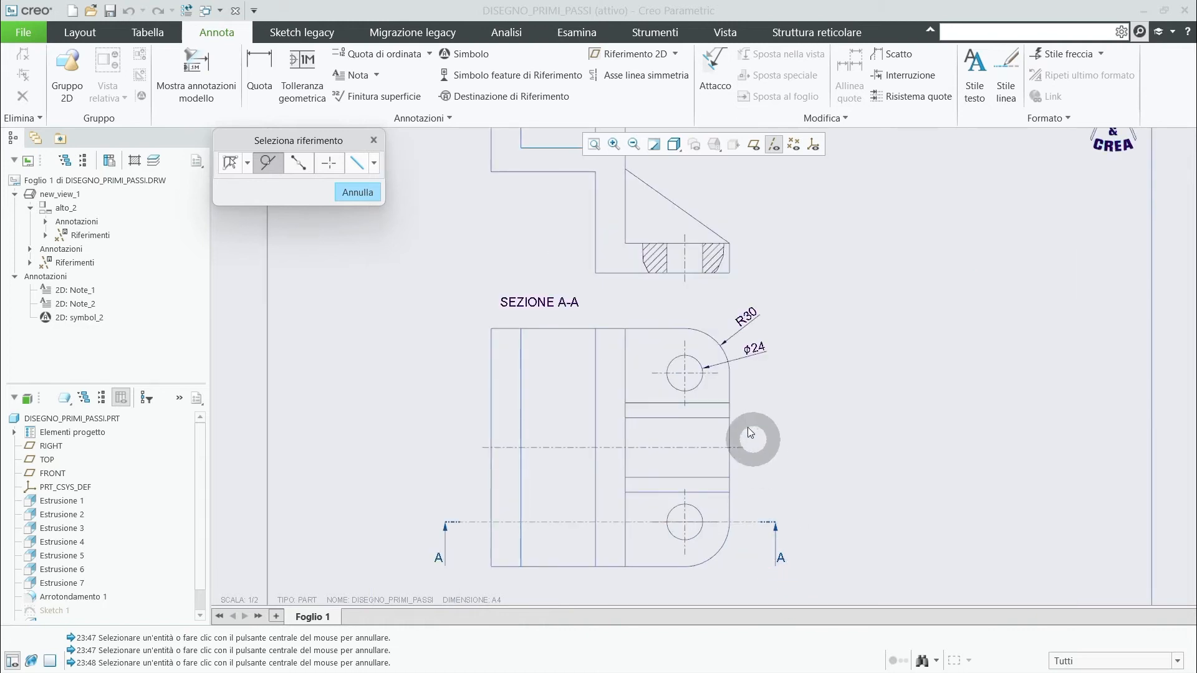
left_click(695, 365)
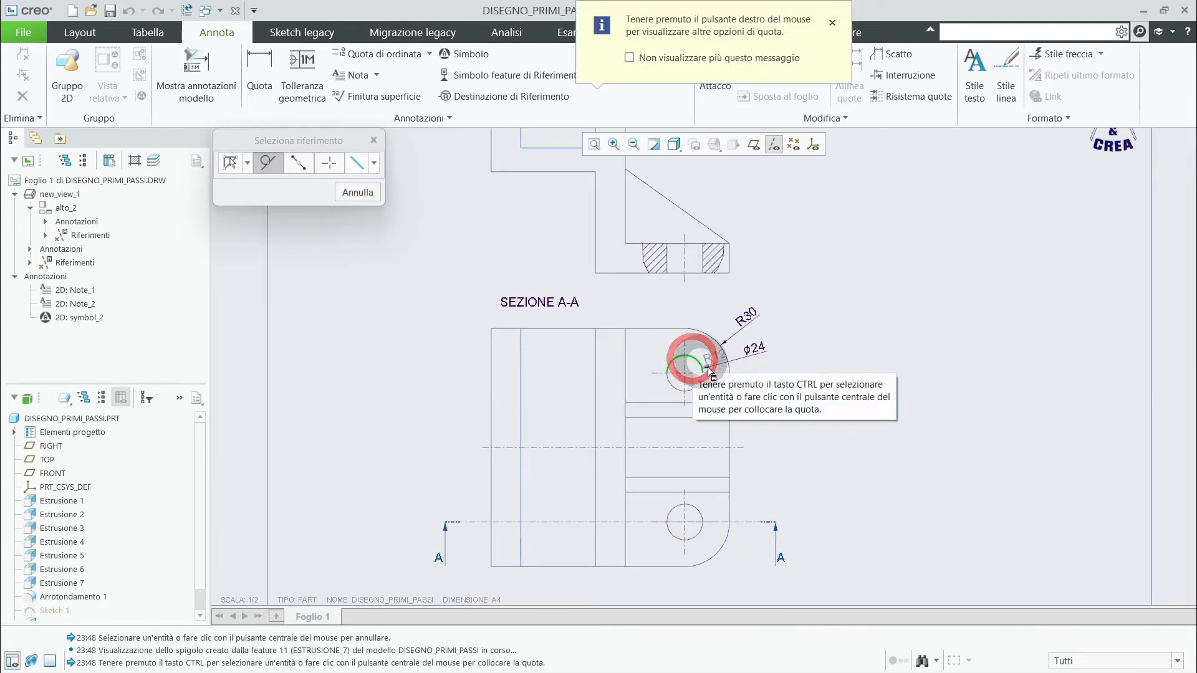
left_click(698, 536, "ctrl")
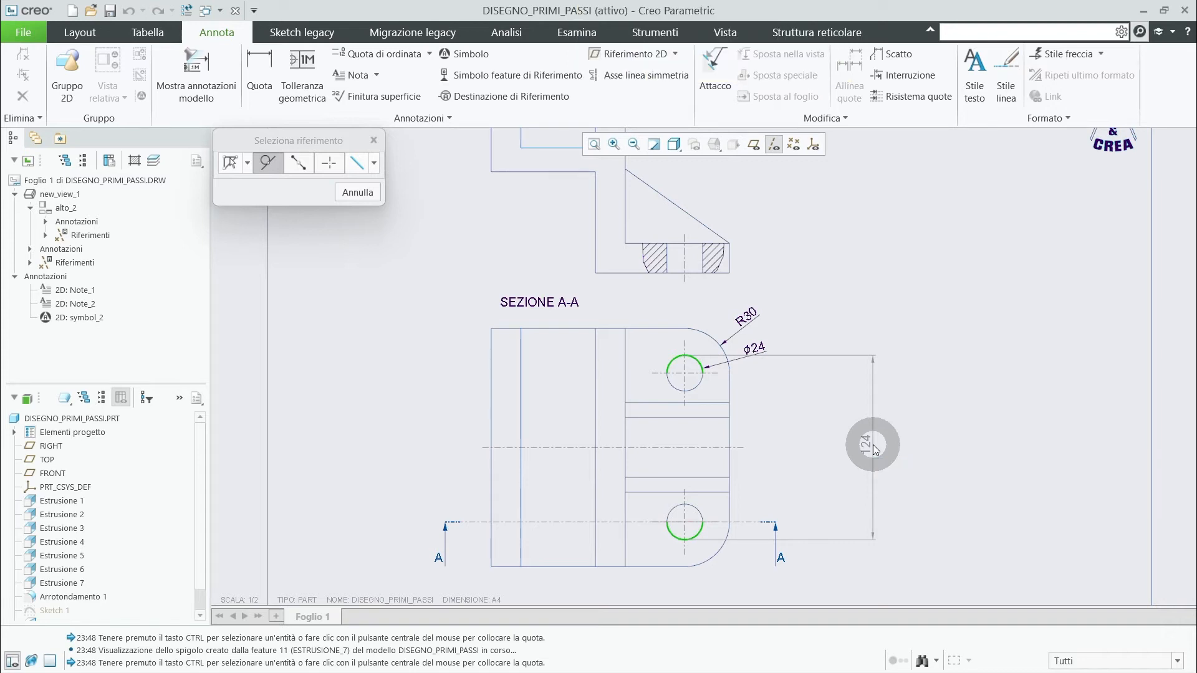
middle_click(873, 444)
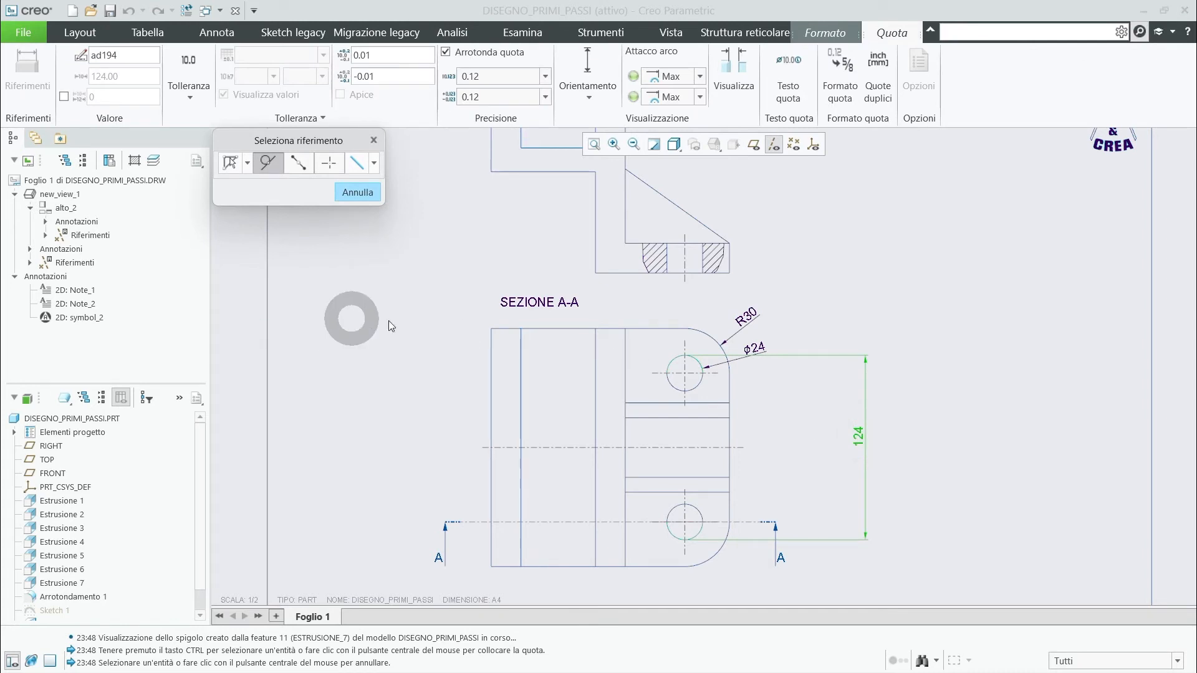
- Add a vertical dimension from the upper hole's lower tangent to the lower view's top edge, combining tangent and entity references
left_click(676, 393)
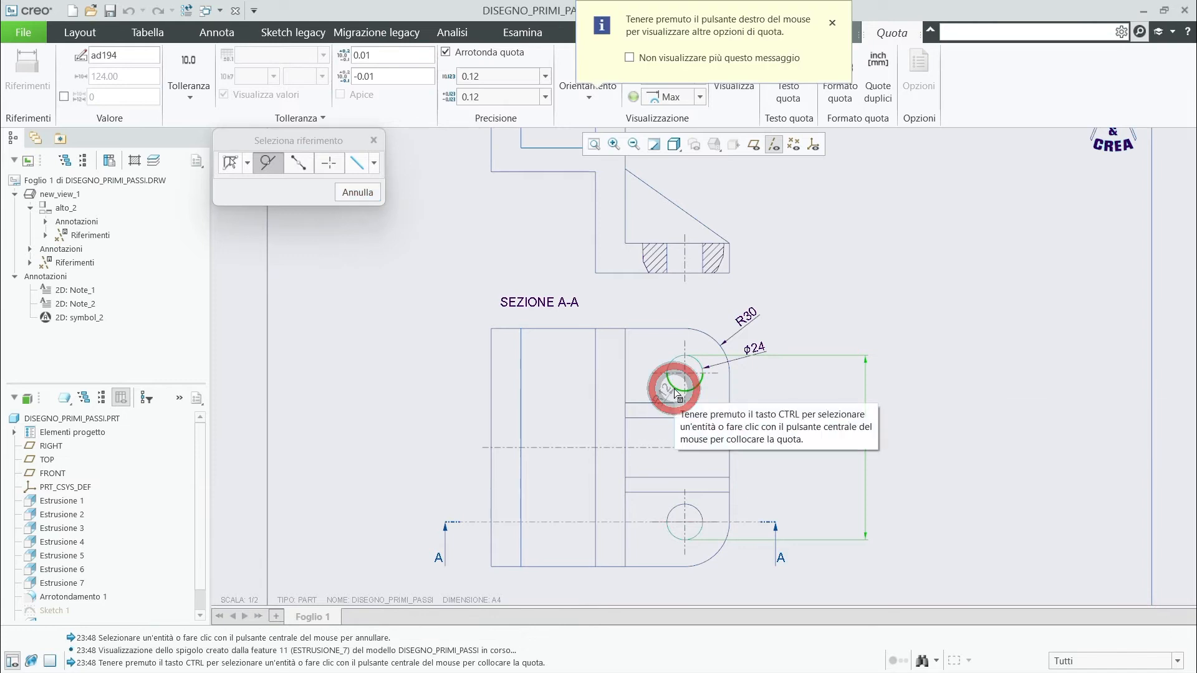
left_click(231, 164)
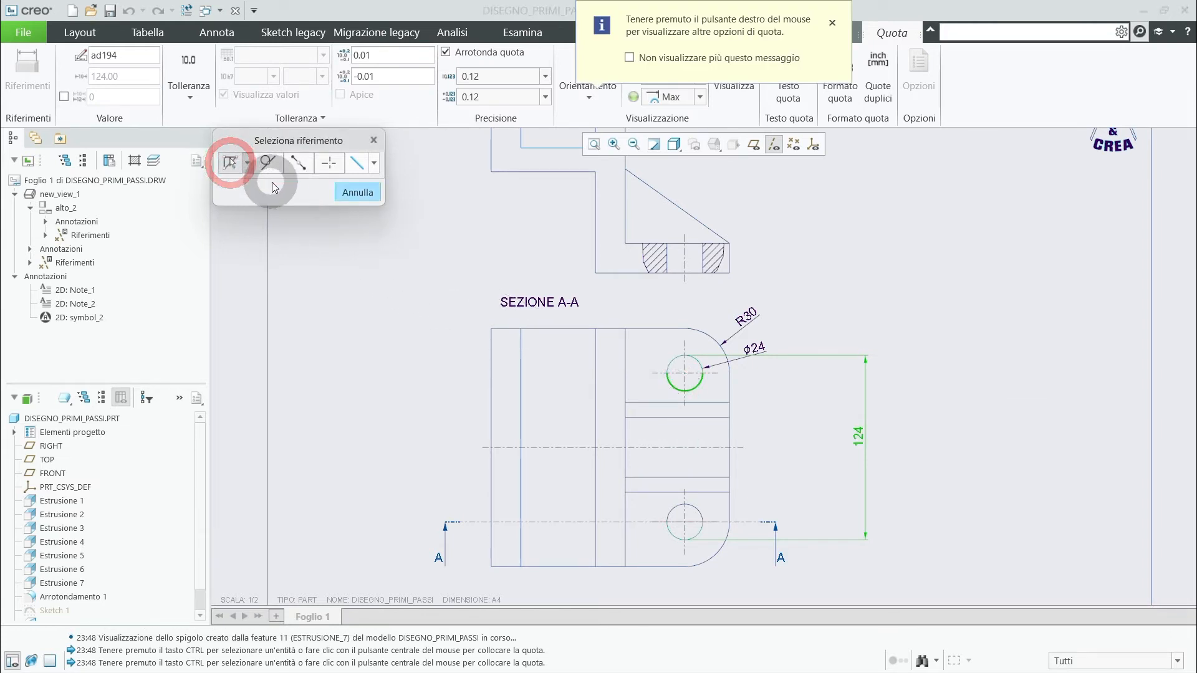
left_click(665, 329, "ctrl")
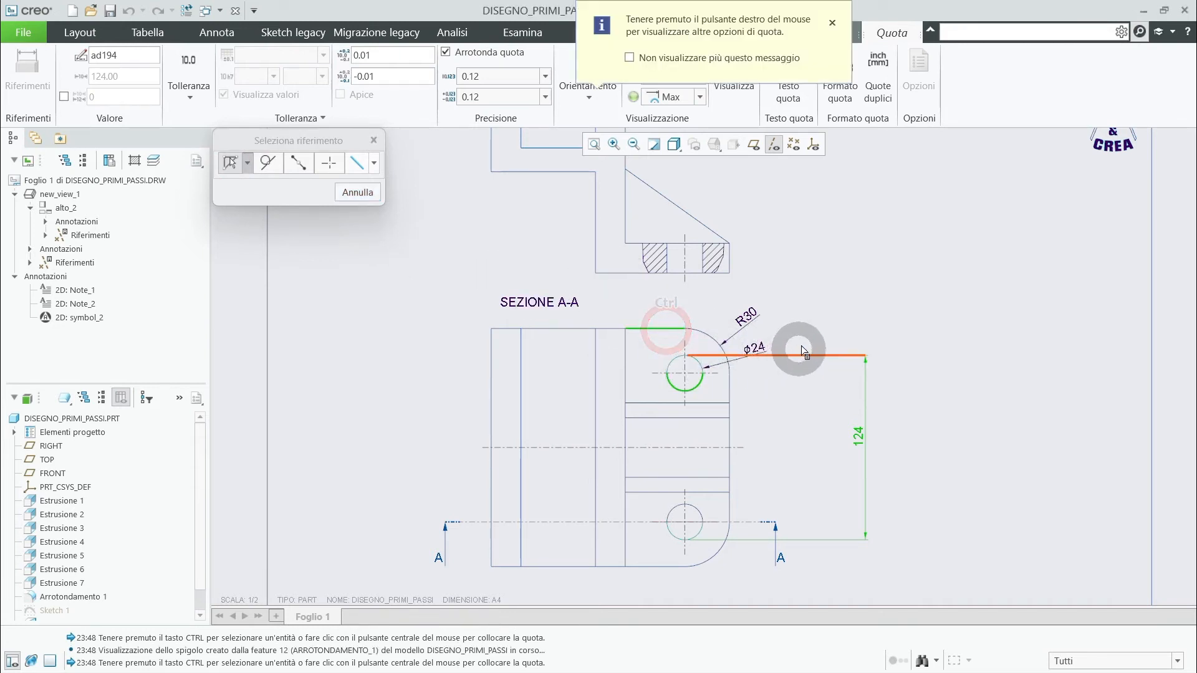
middle_click(810, 319)
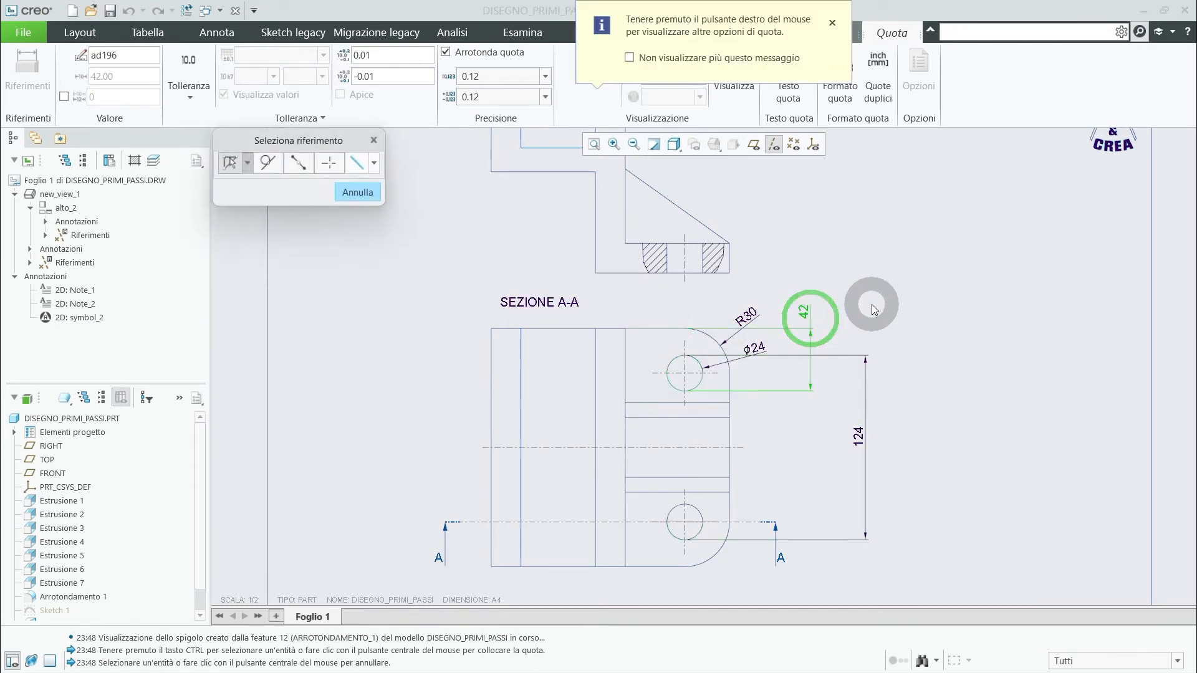
- Finish dimensioning and delete the 124 and 42 mm vertical dimensions beside the lower view
middle_click(871, 307)
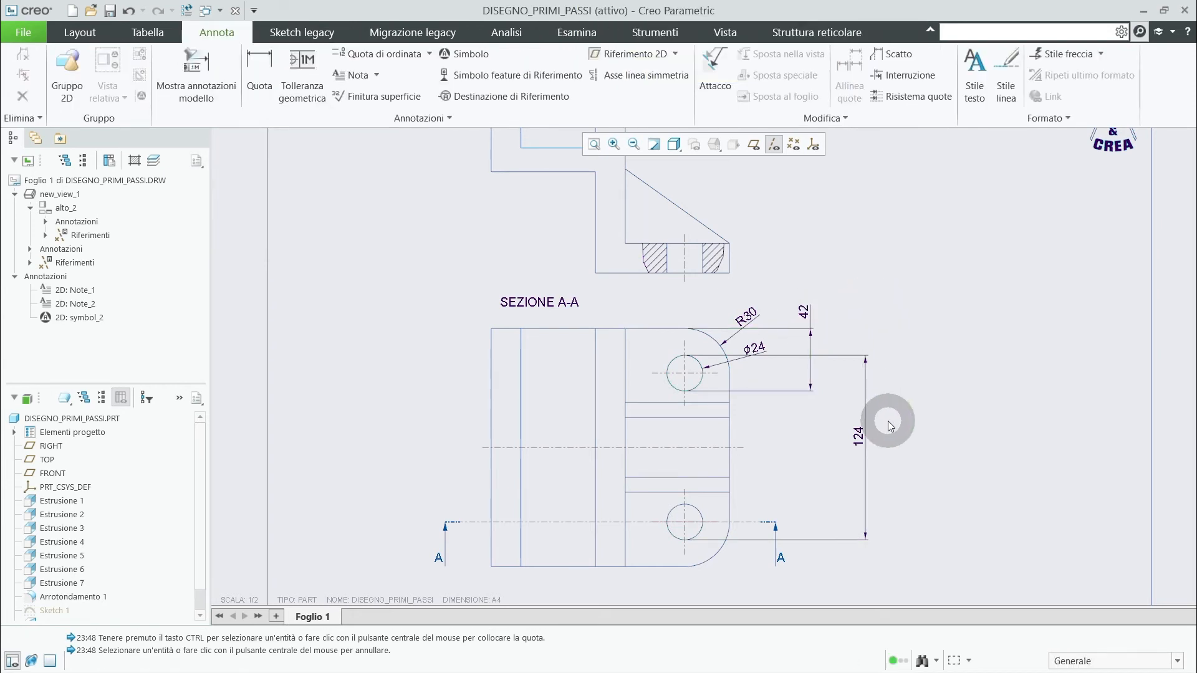
left_click(862, 436)
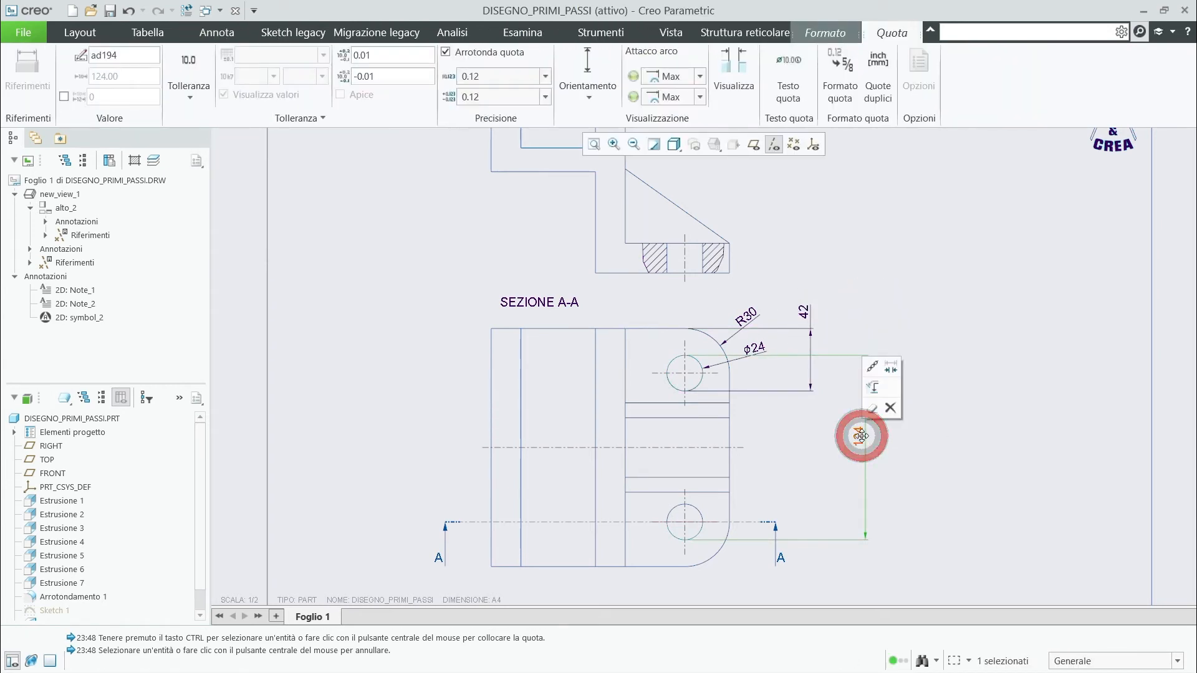
key("Delete")
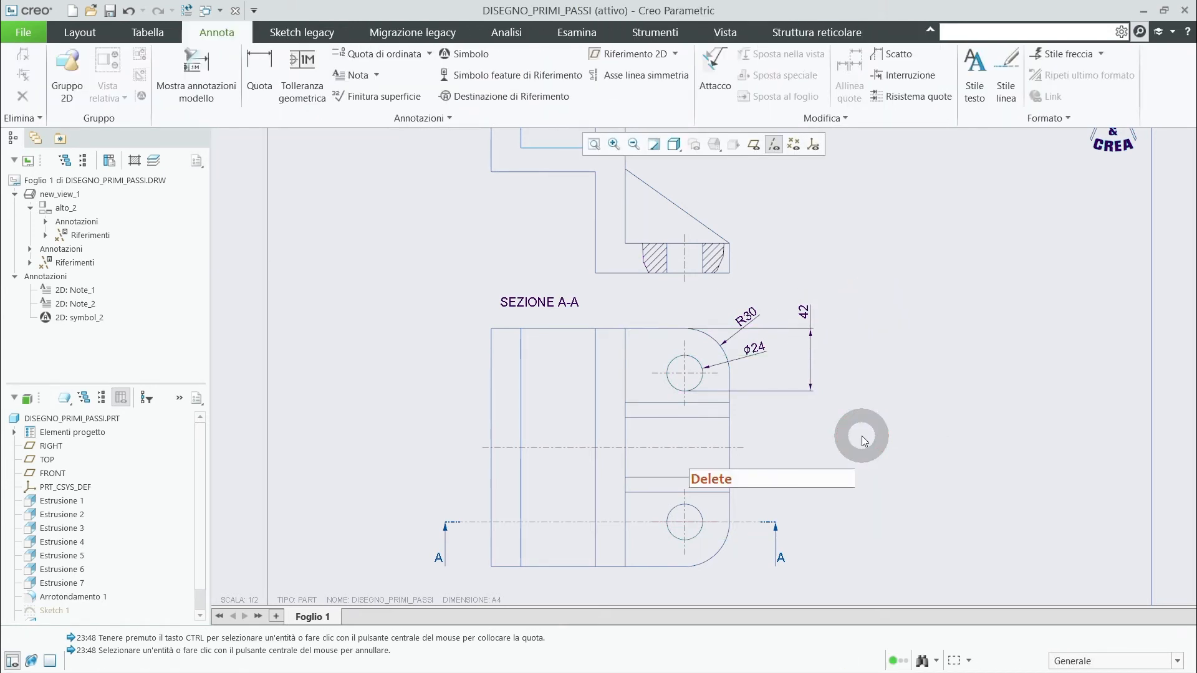
left_click(807, 313)
key("Delete")
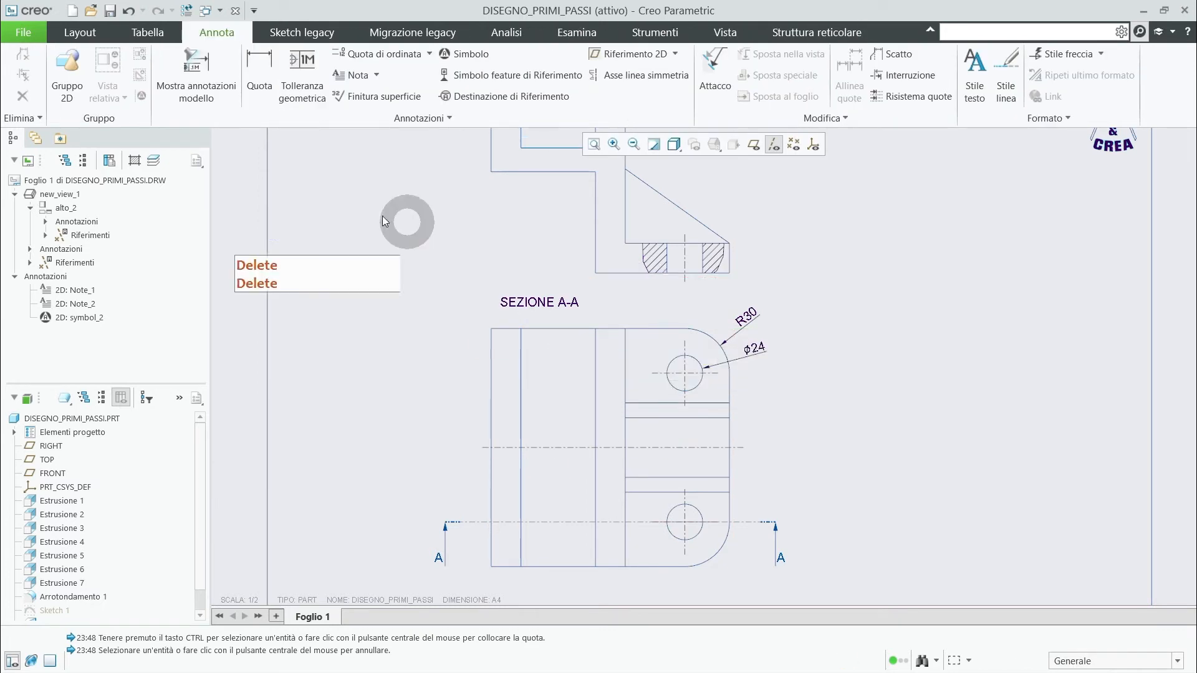
- Add a vertical dimension from the upper hole's lower tangent to the lower view's top edge, using only tangent references
left_click(258, 71)
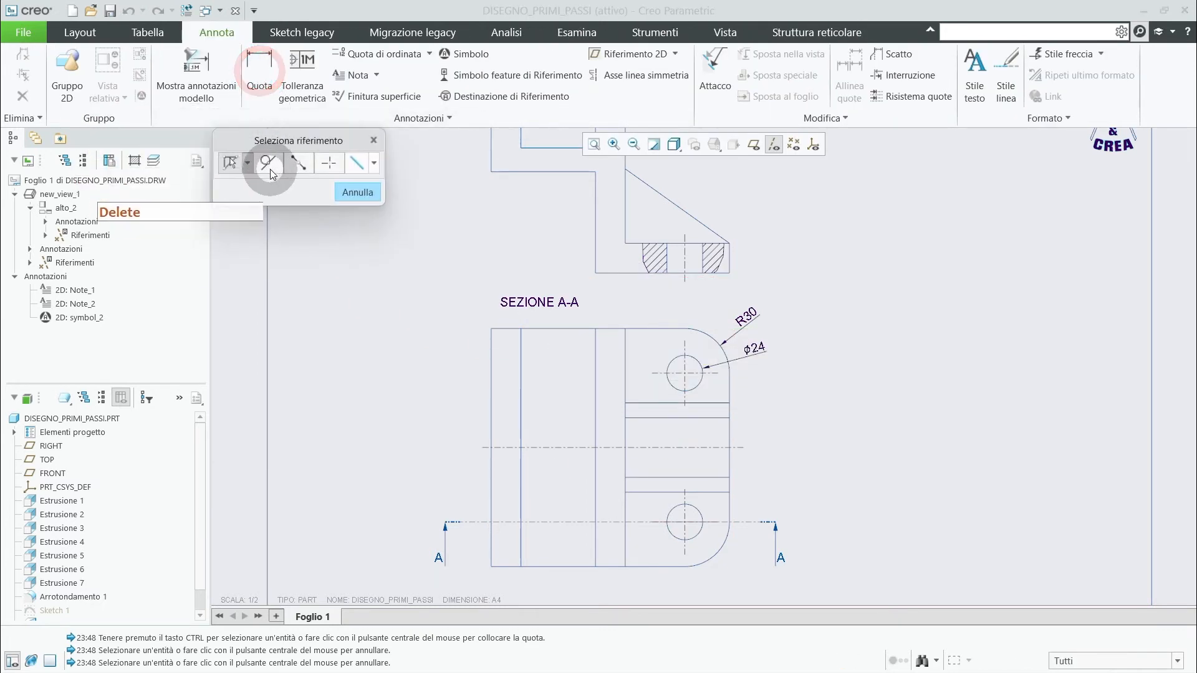
left_click(269, 164)
scroll(689, 383, "up", 3)
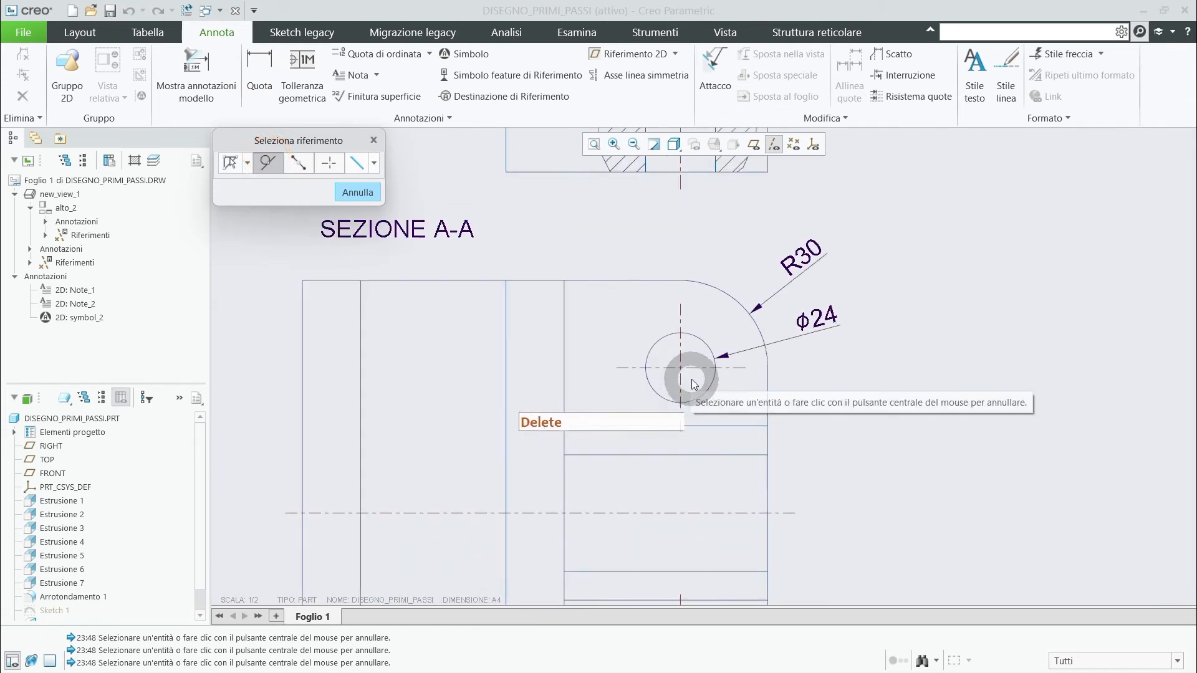
left_click(697, 399)
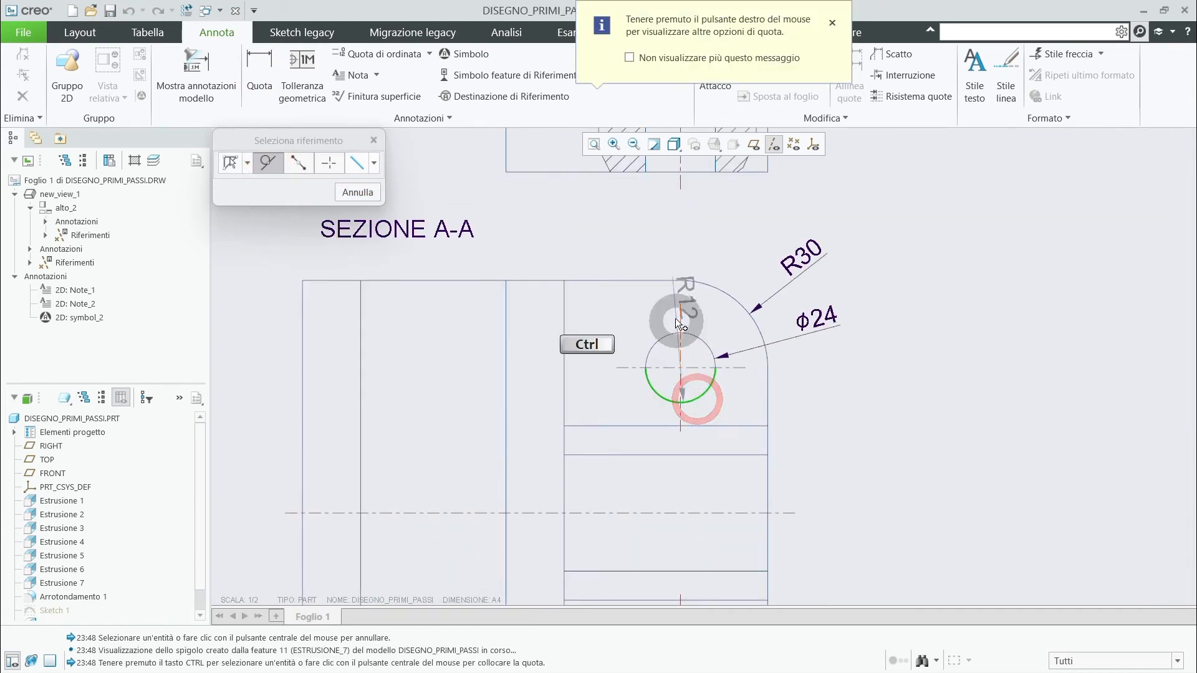
left_click(657, 280, "ctrl")
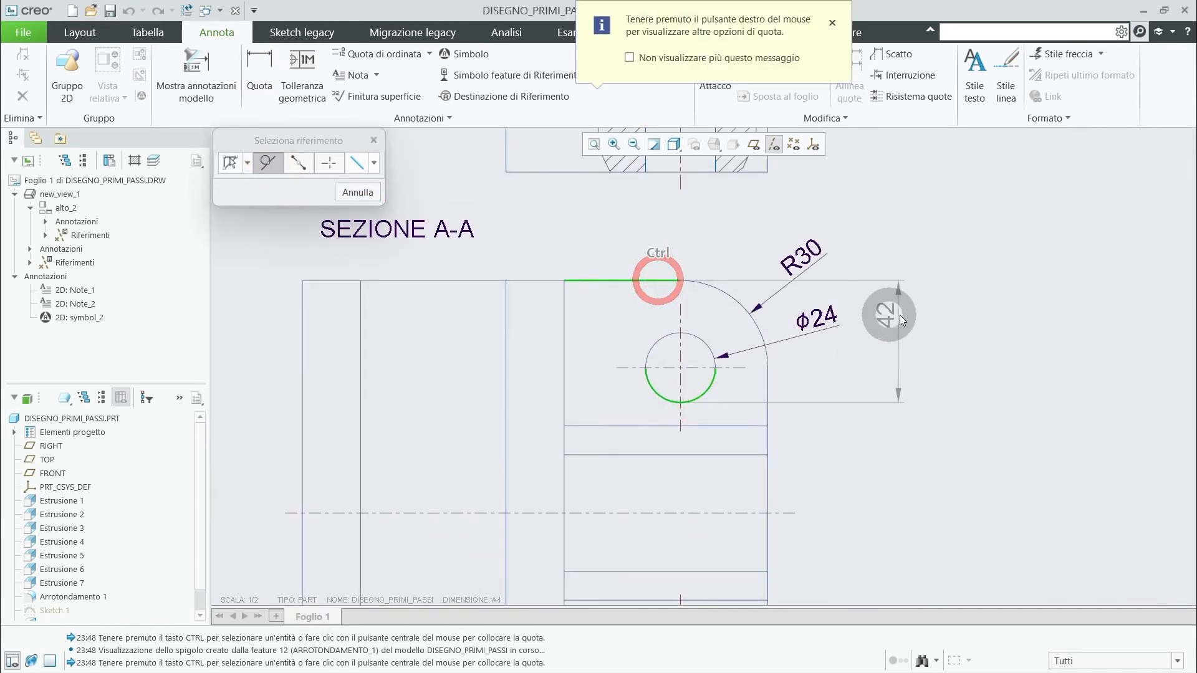
middle_click(923, 331)
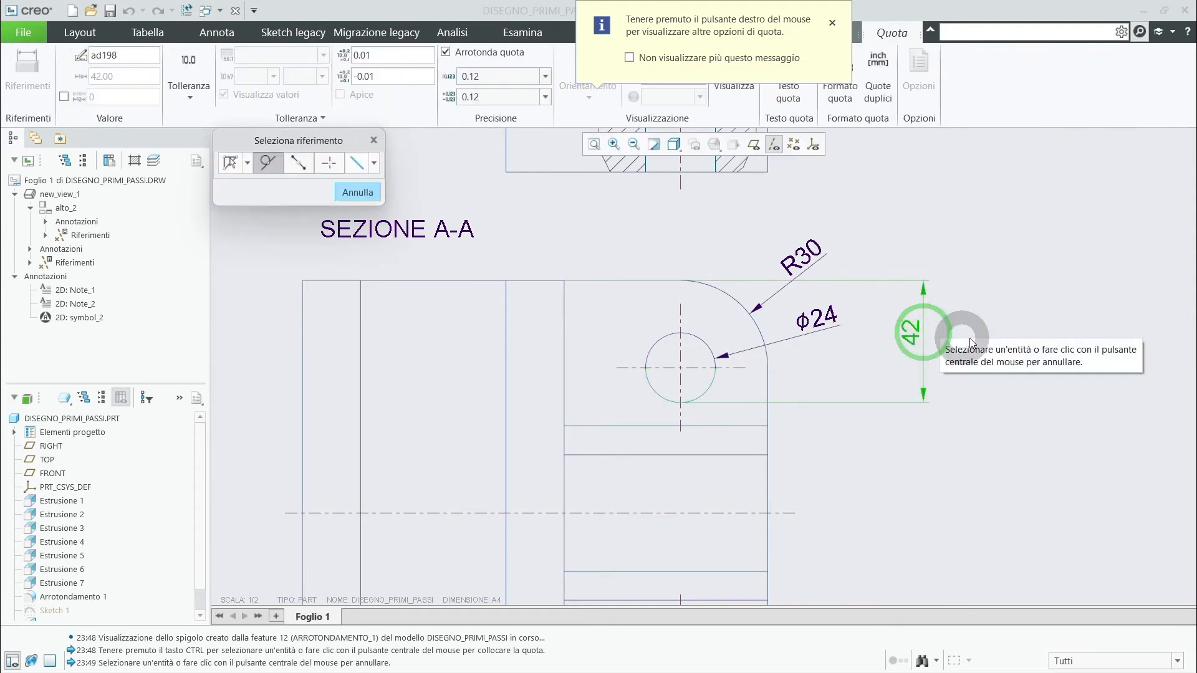
left_click(986, 348)
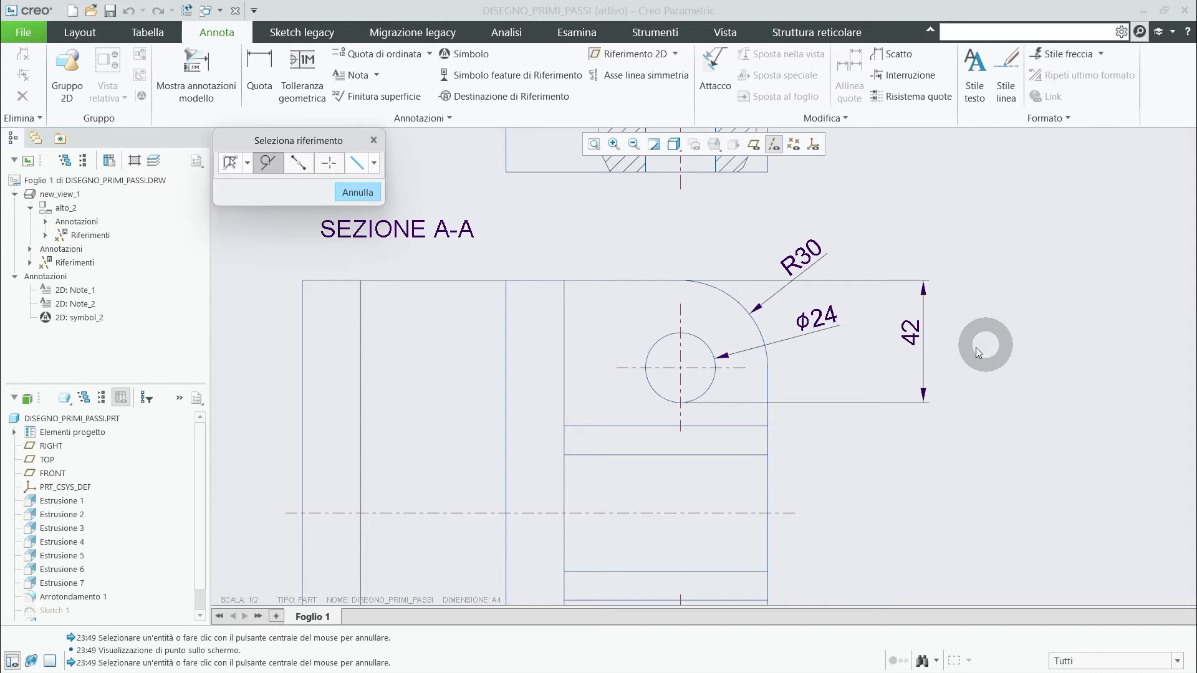
left_click(677, 275)
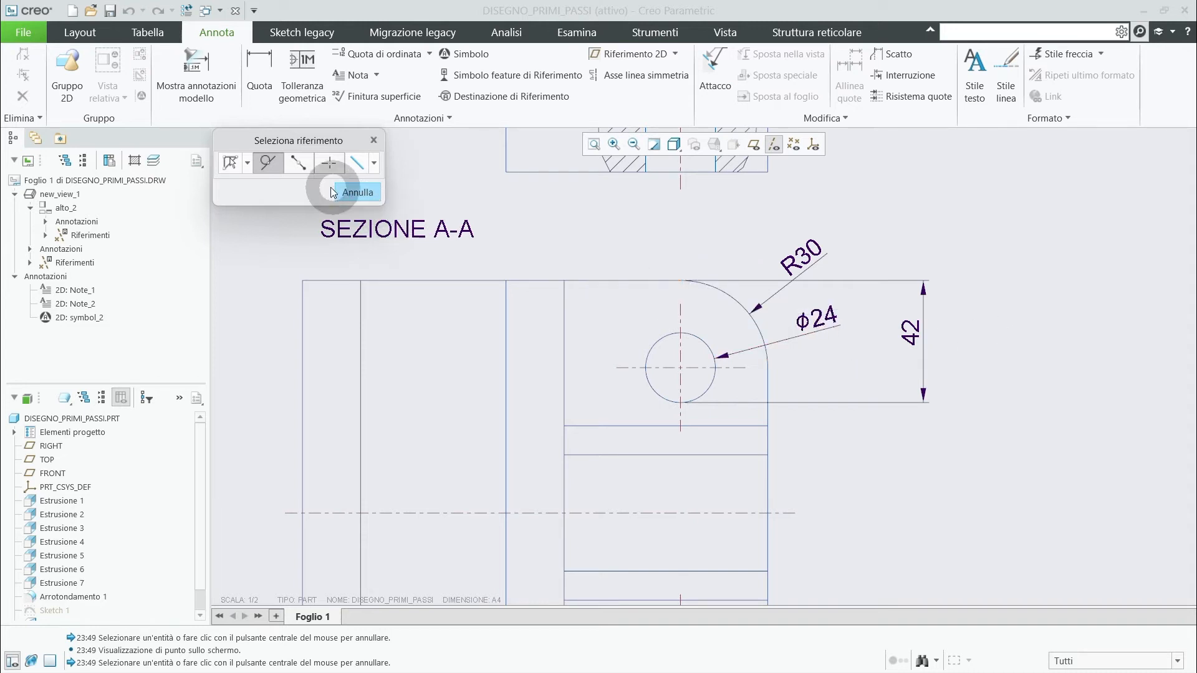
- Add a horizontal dimension beneath the lower view between the midpoints of the upper rib's lower line and the leftmost bottom edge segment
left_click(298, 163)
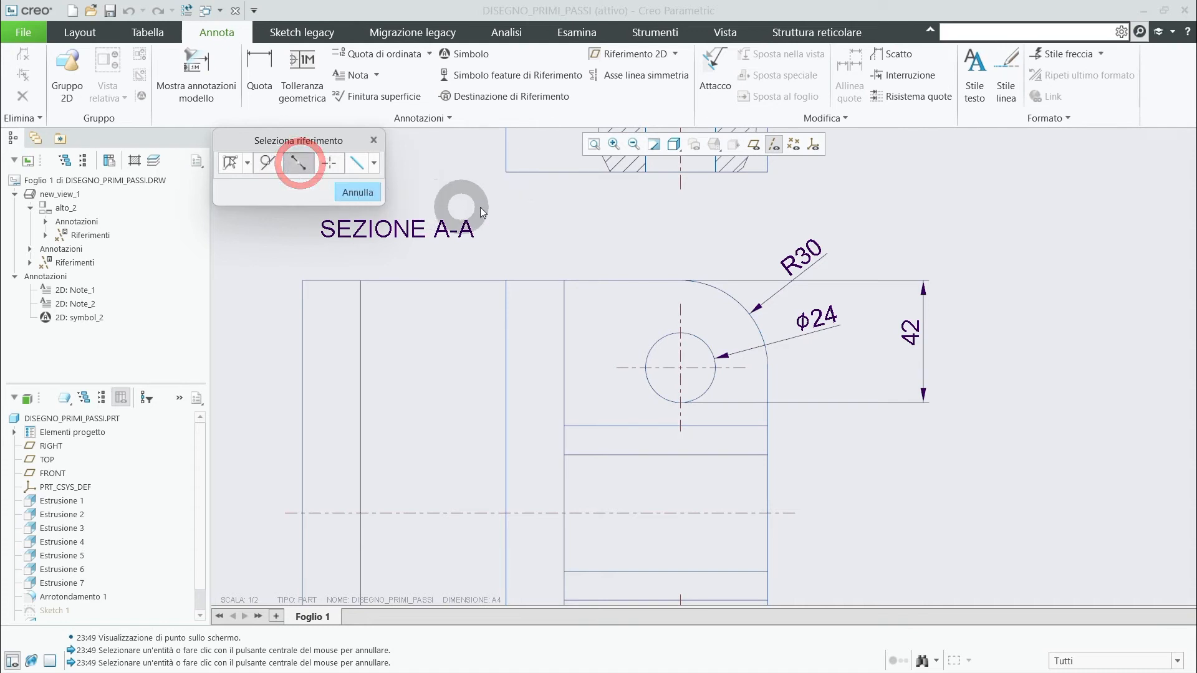
scroll(536, 242, "up", 3)
scroll(604, 386, "down", 2)
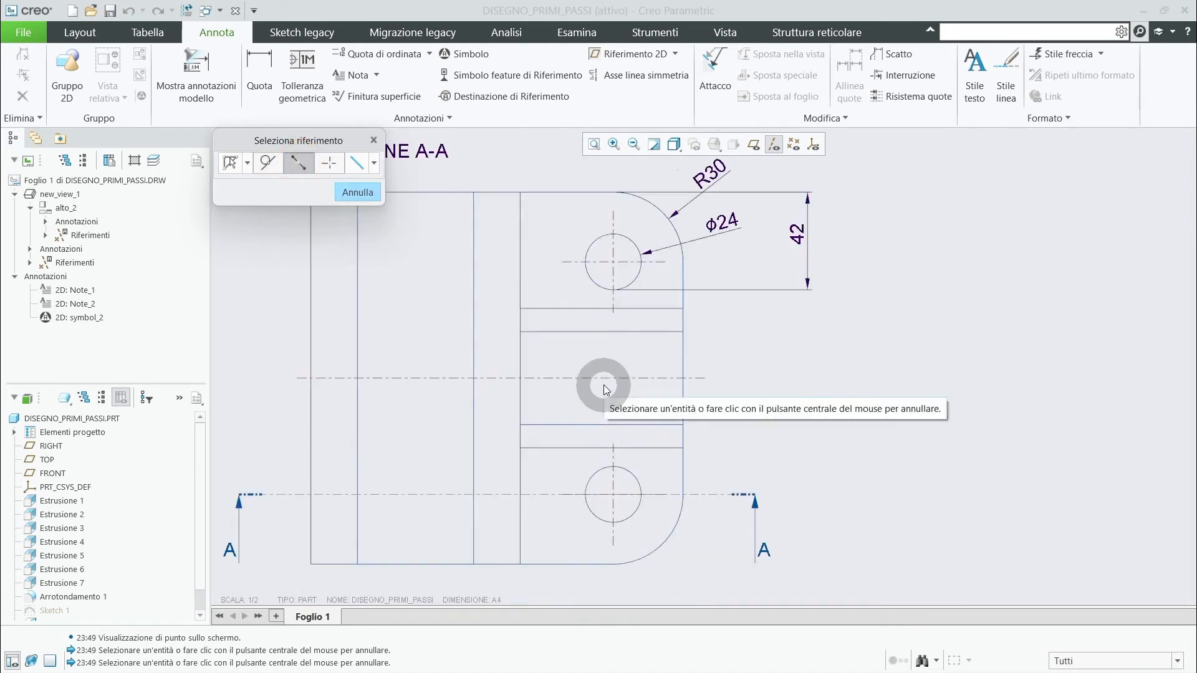
scroll(603, 388, "down", 1)
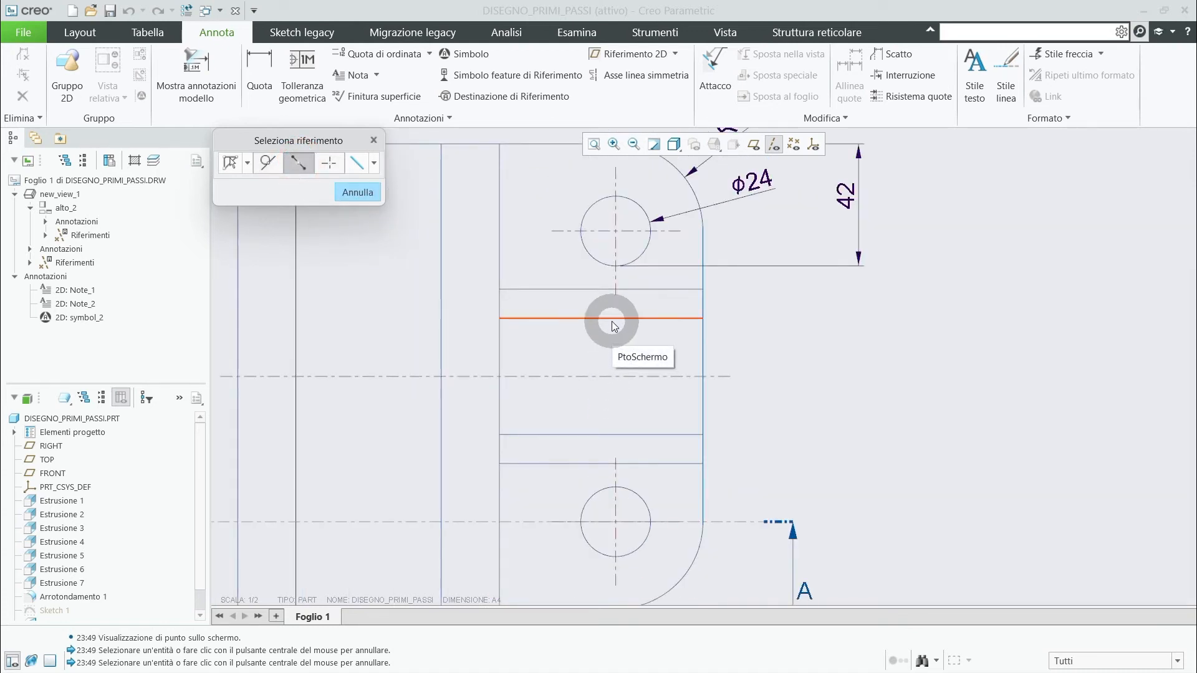
left_click(613, 322)
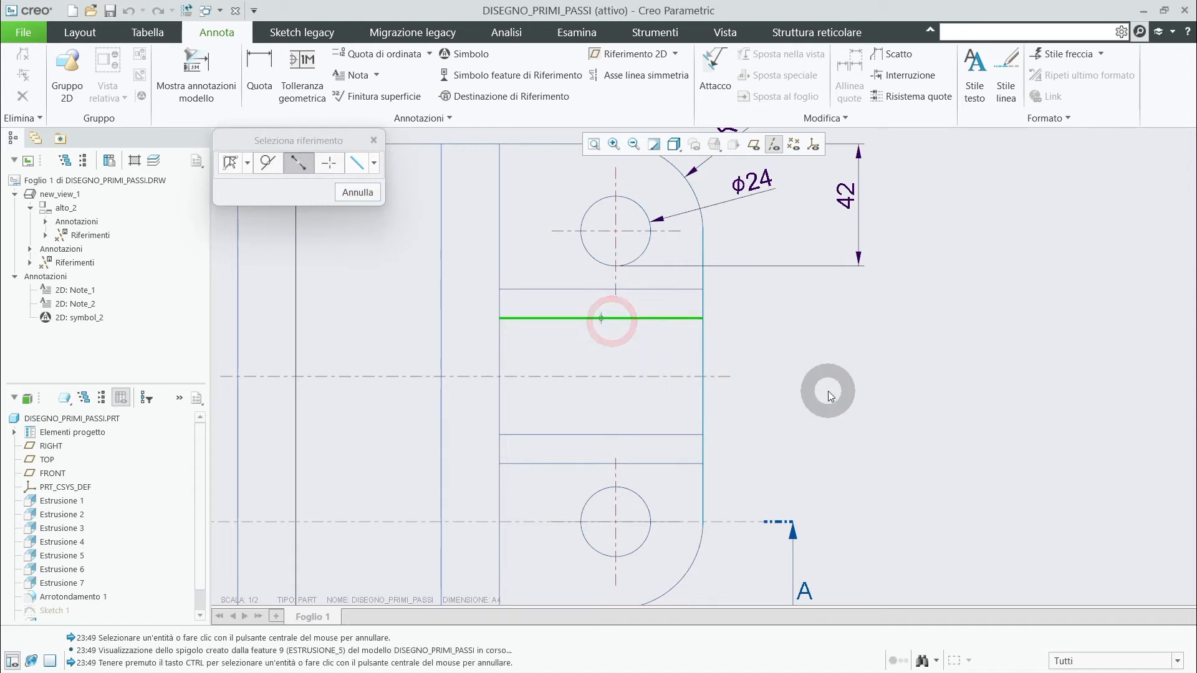
scroll(828, 391, "up", 2)
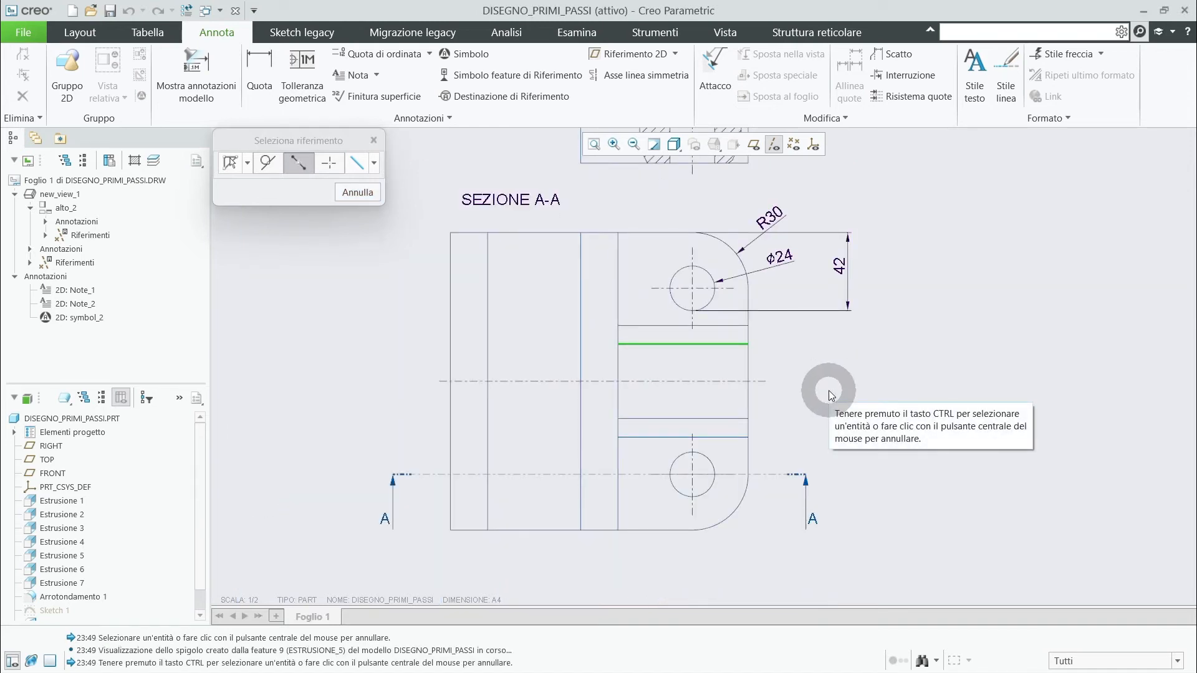
key("ctrl")
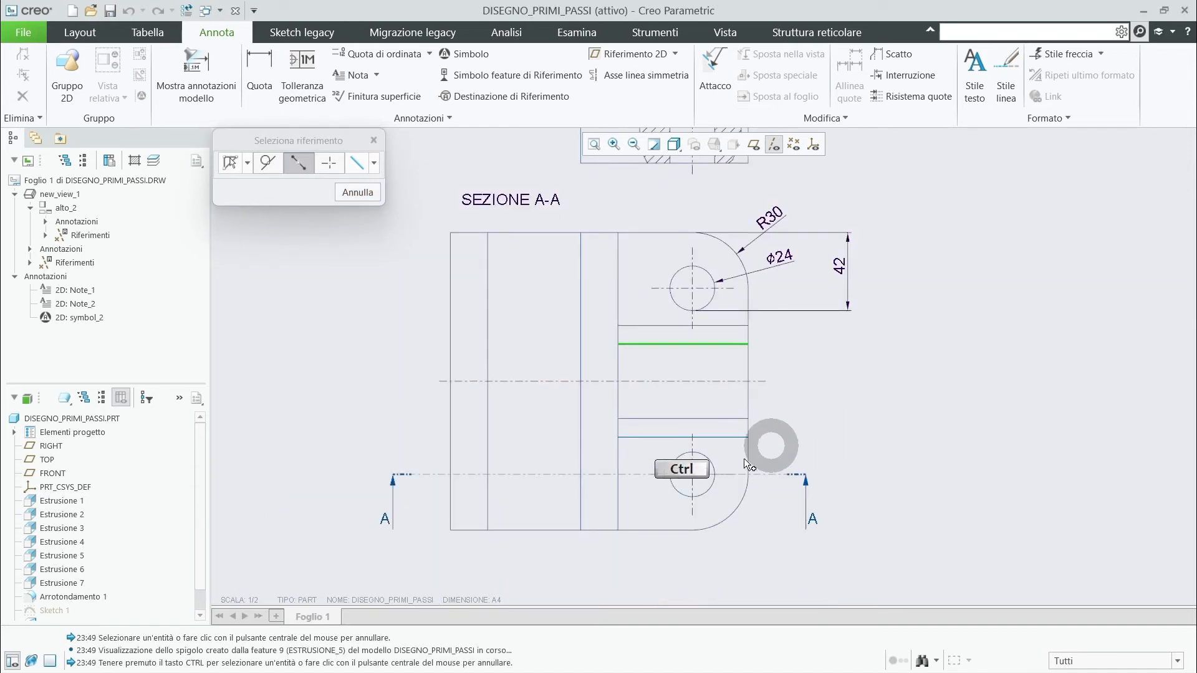
left_click(473, 530, "ctrl")
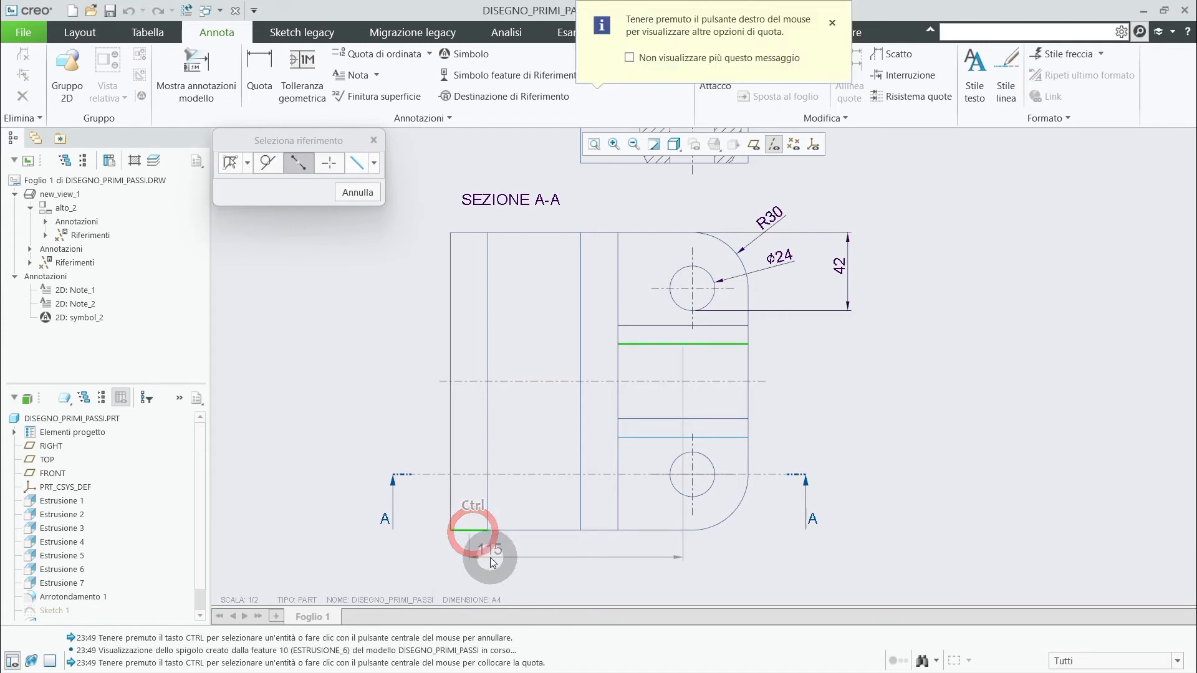
middle_click(561, 569)
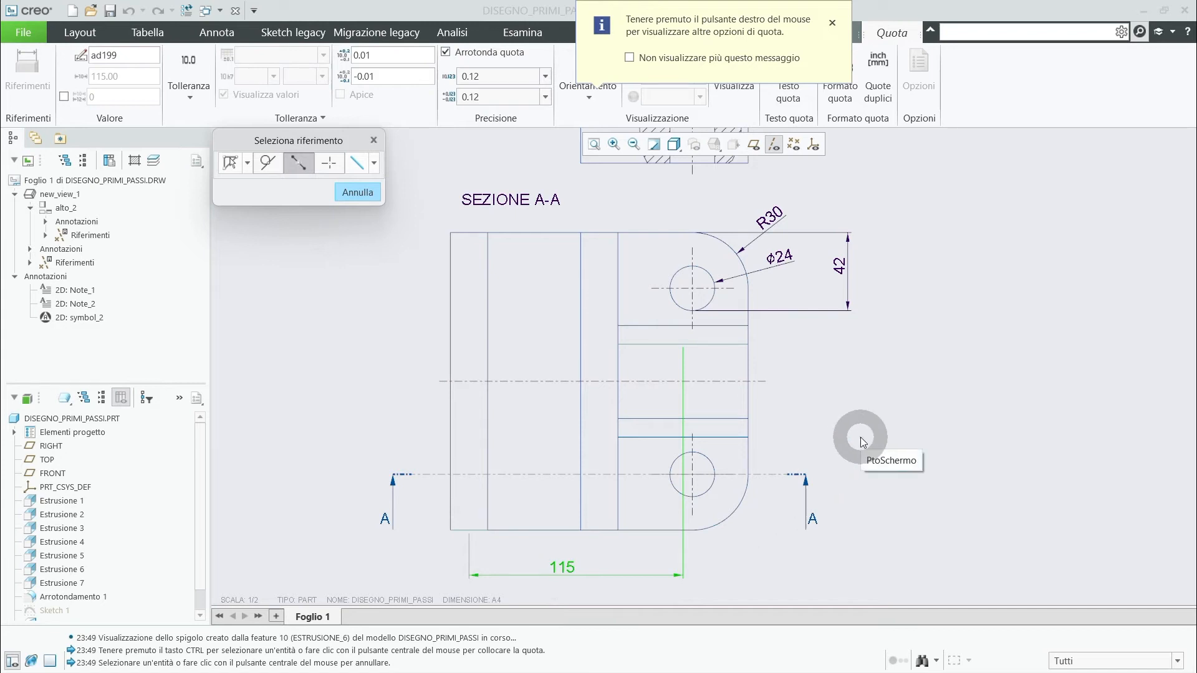
- Delete the 115 mm midpoint dimension and the 42 mm tangent dimension from the lower view
left_click(568, 569)
key("Delete")
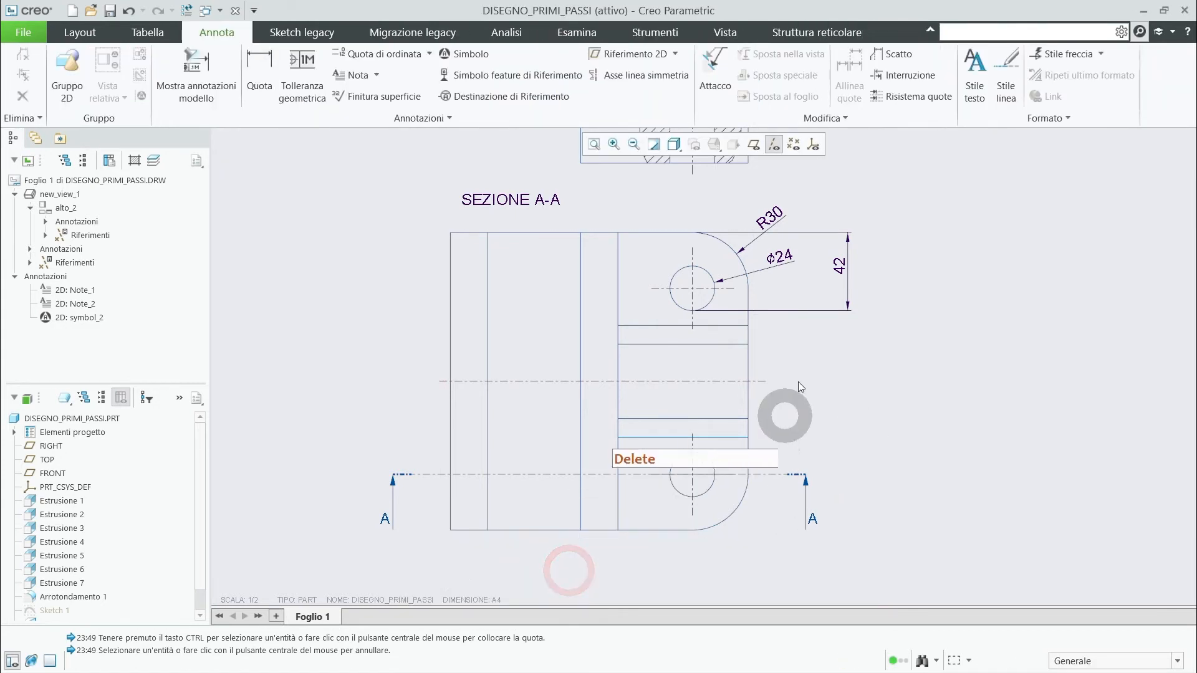
left_click(843, 265)
key("Delete")
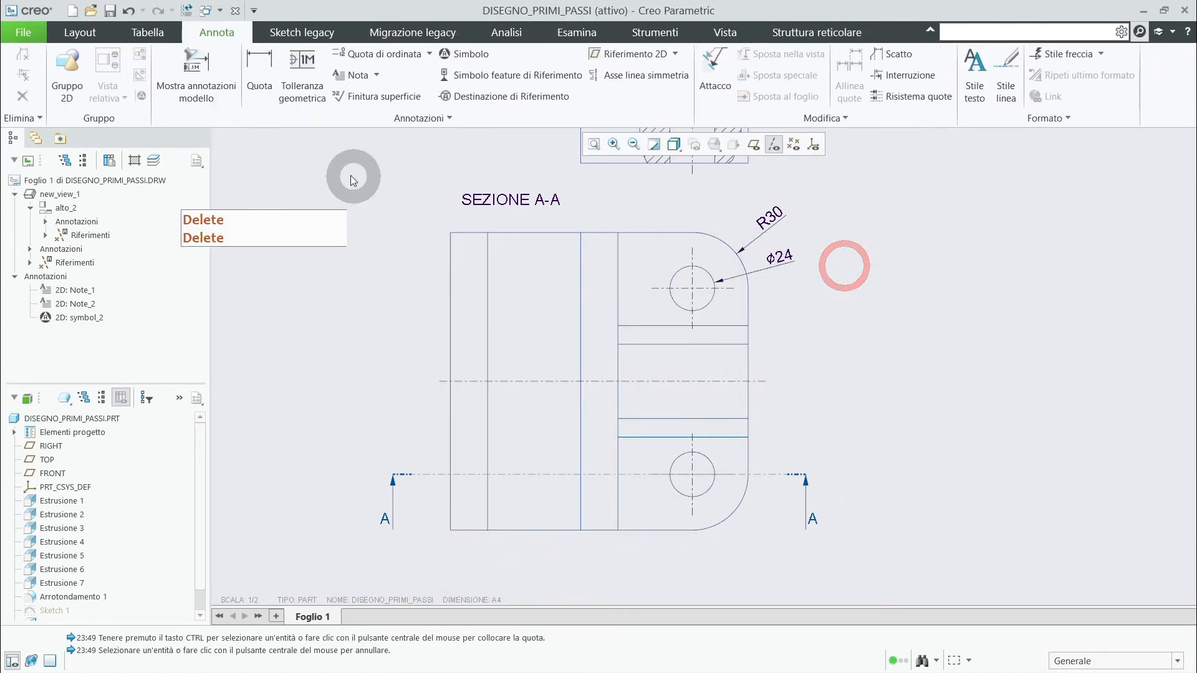
- Add a horizontal dimension beneath the section view from the intersection of its sloped and bottom edges to its far-left vertical edge
left_click(259, 62)
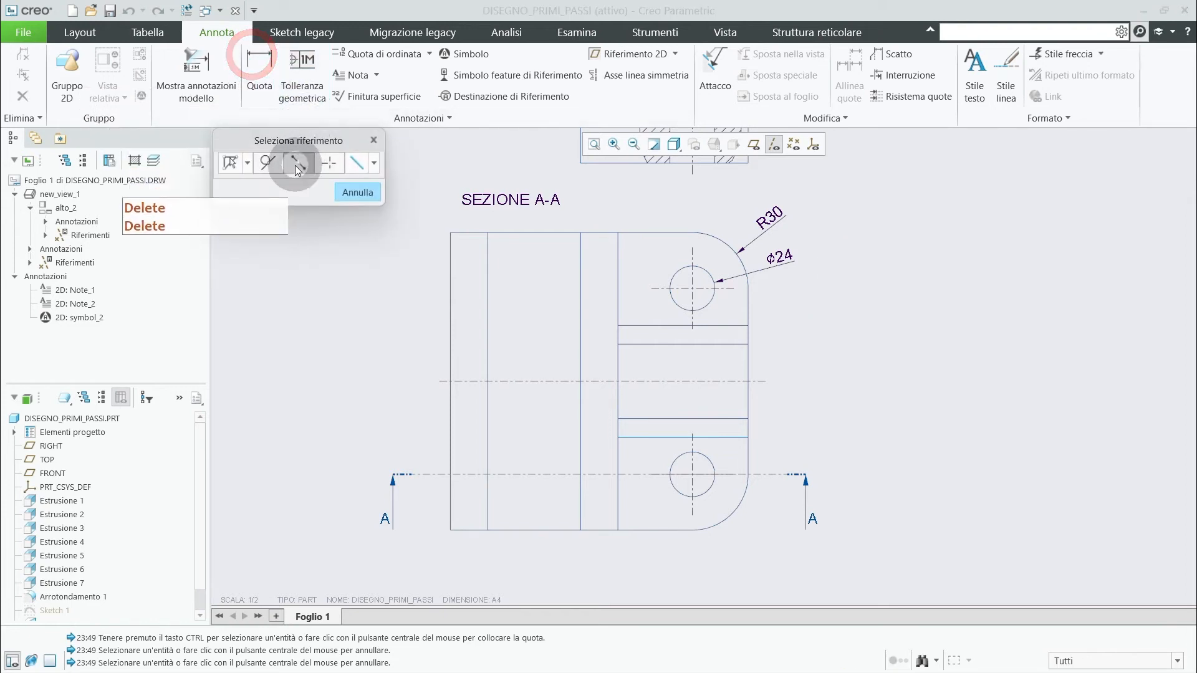
left_click(329, 163)
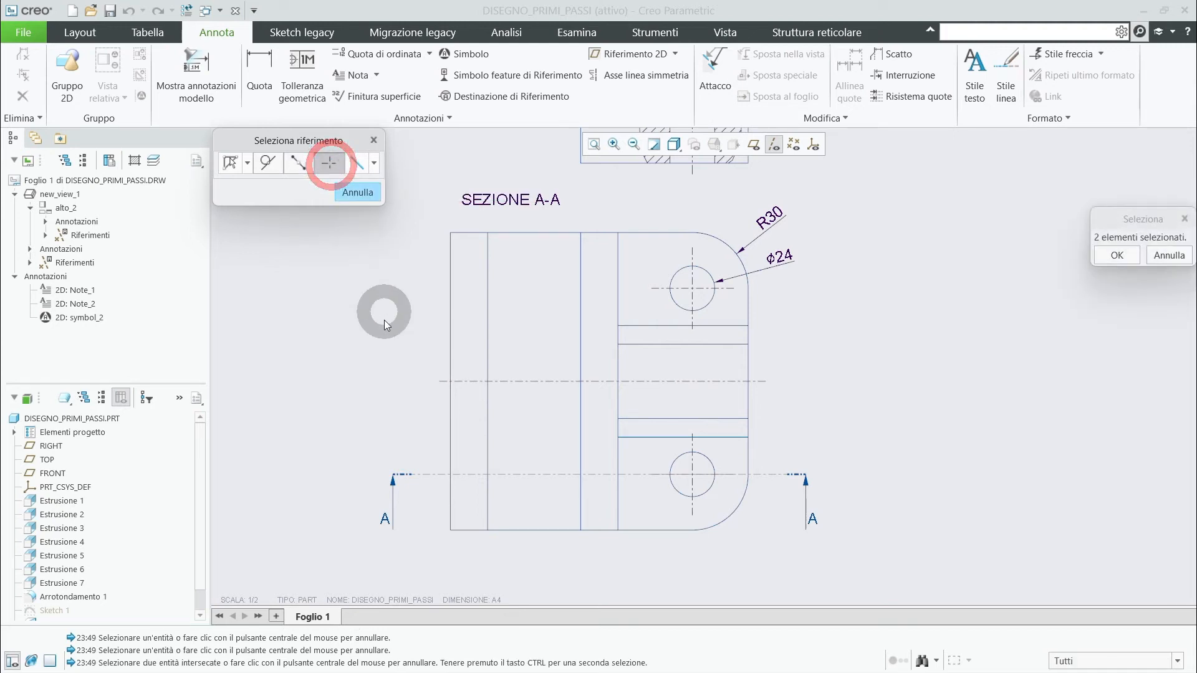
scroll(386, 350, "up", 5)
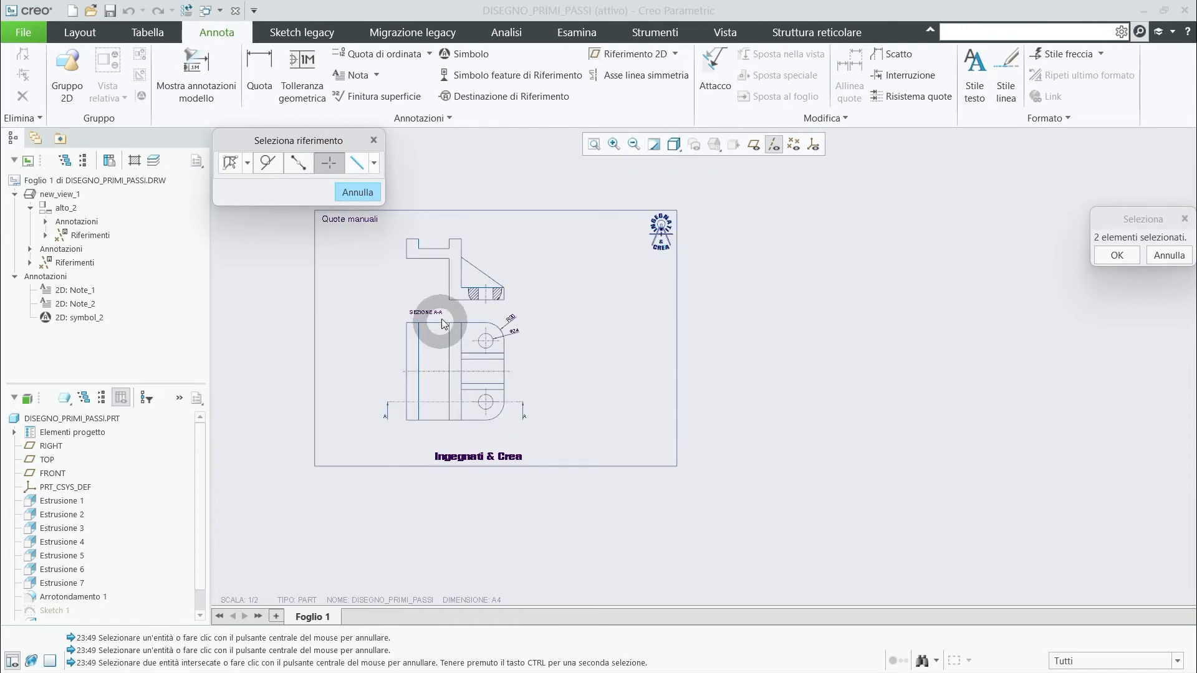
scroll(437, 306, "down", 3)
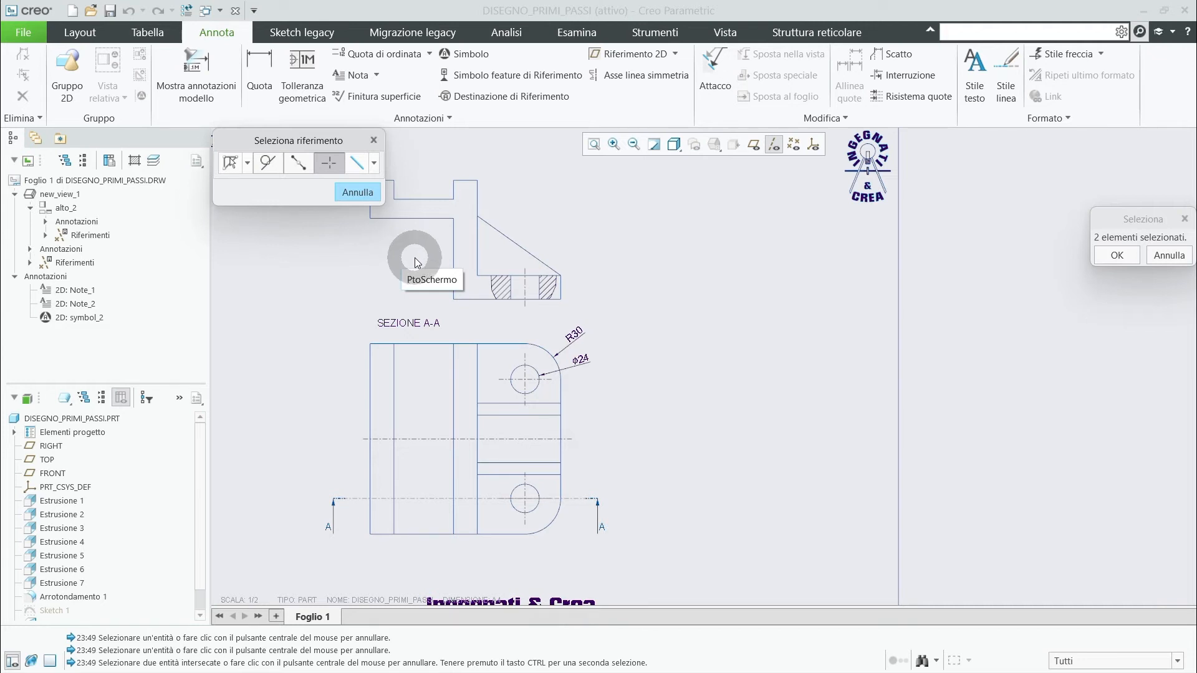
left_click(515, 245)
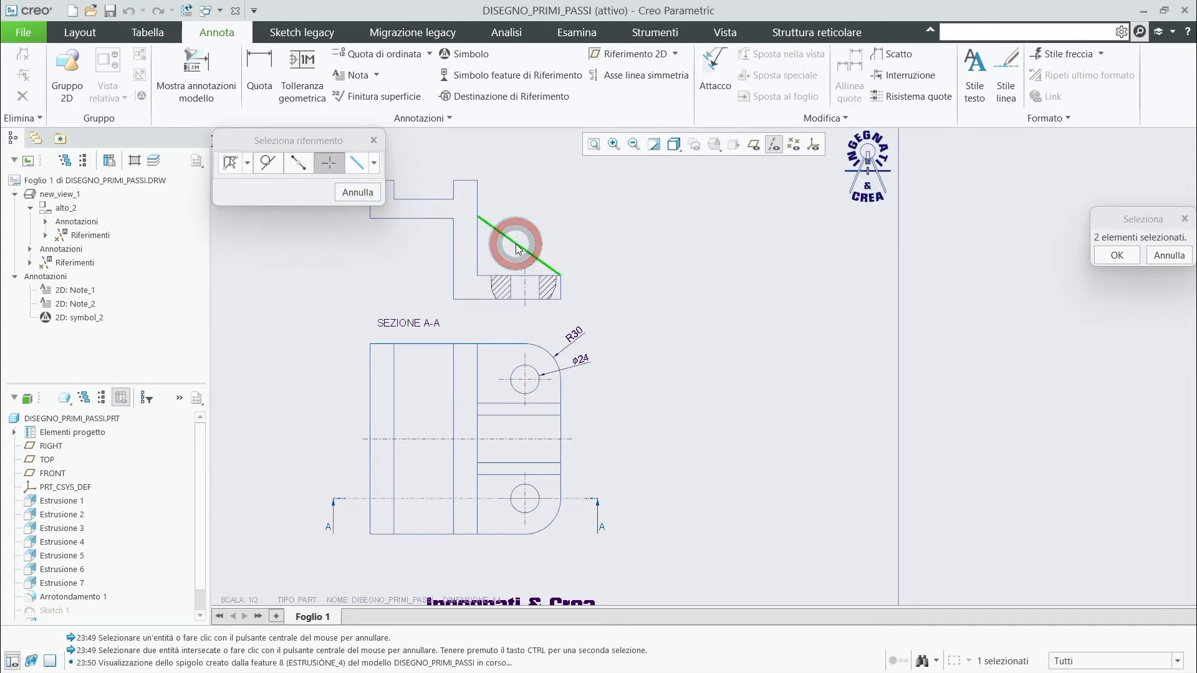
key("ctrl")
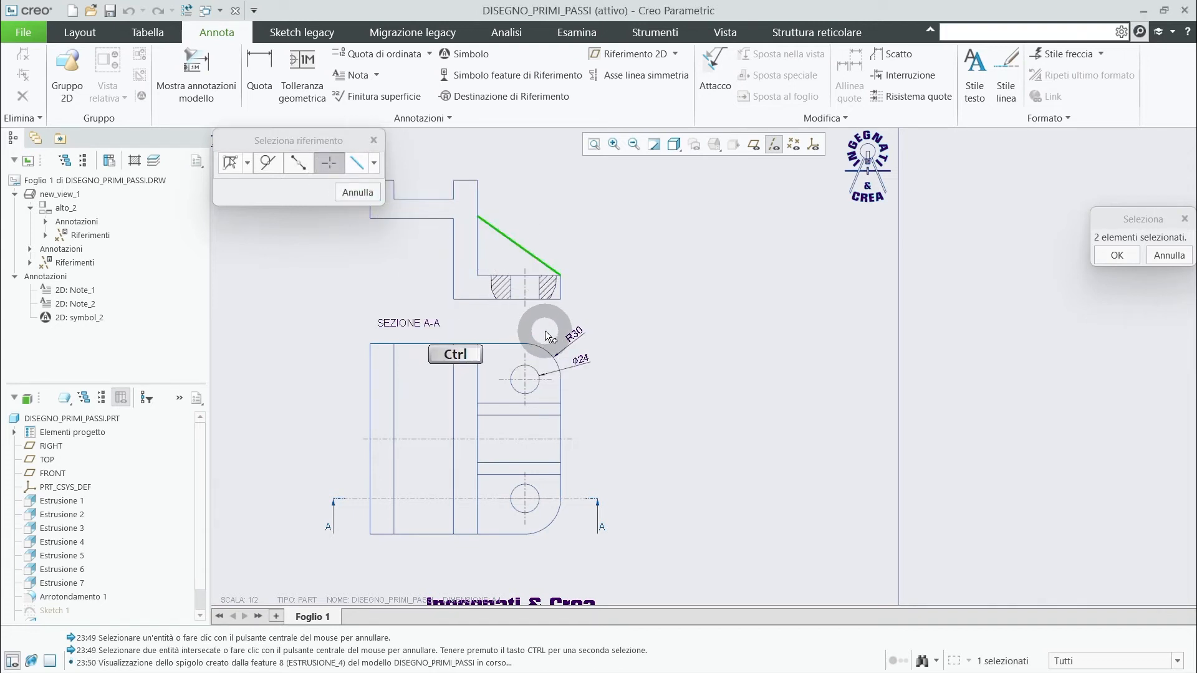
left_click(556, 300, "ctrl")
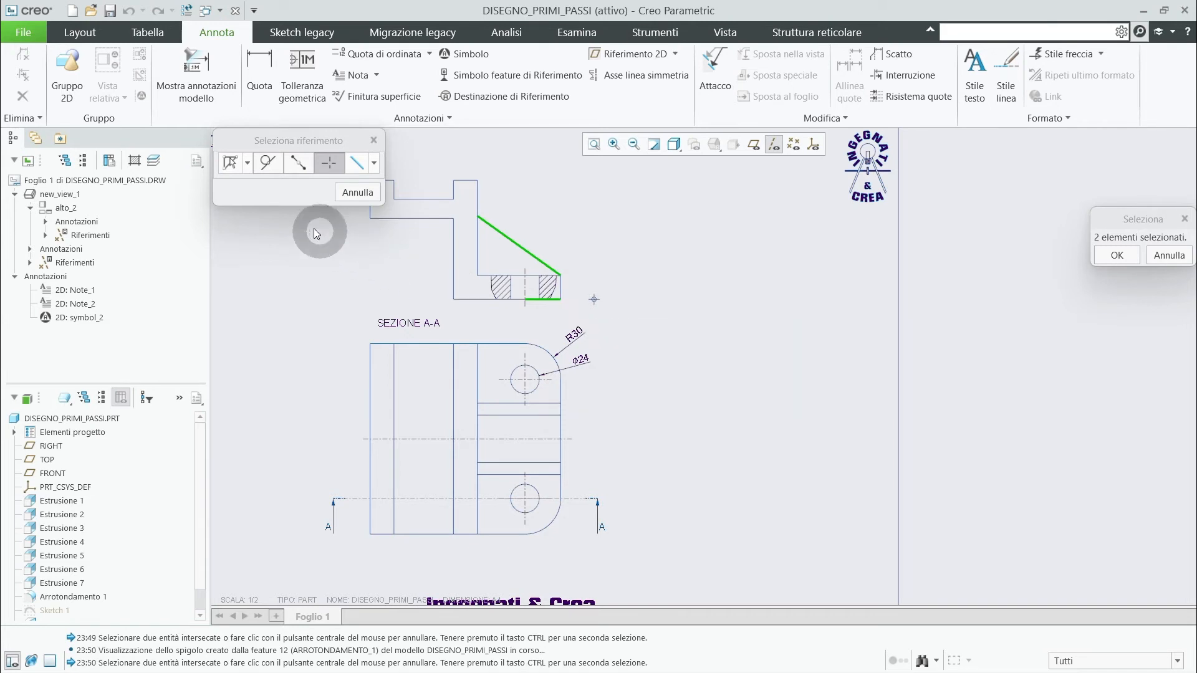
left_click(228, 164)
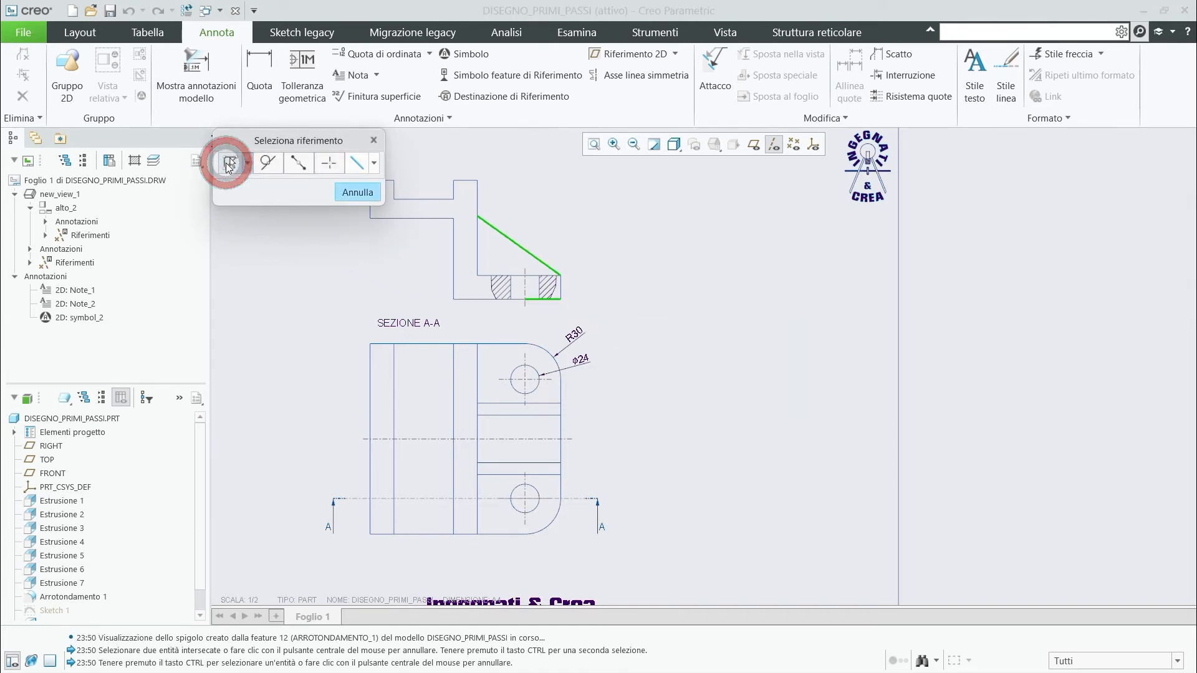
left_click(370, 215, "ctrl")
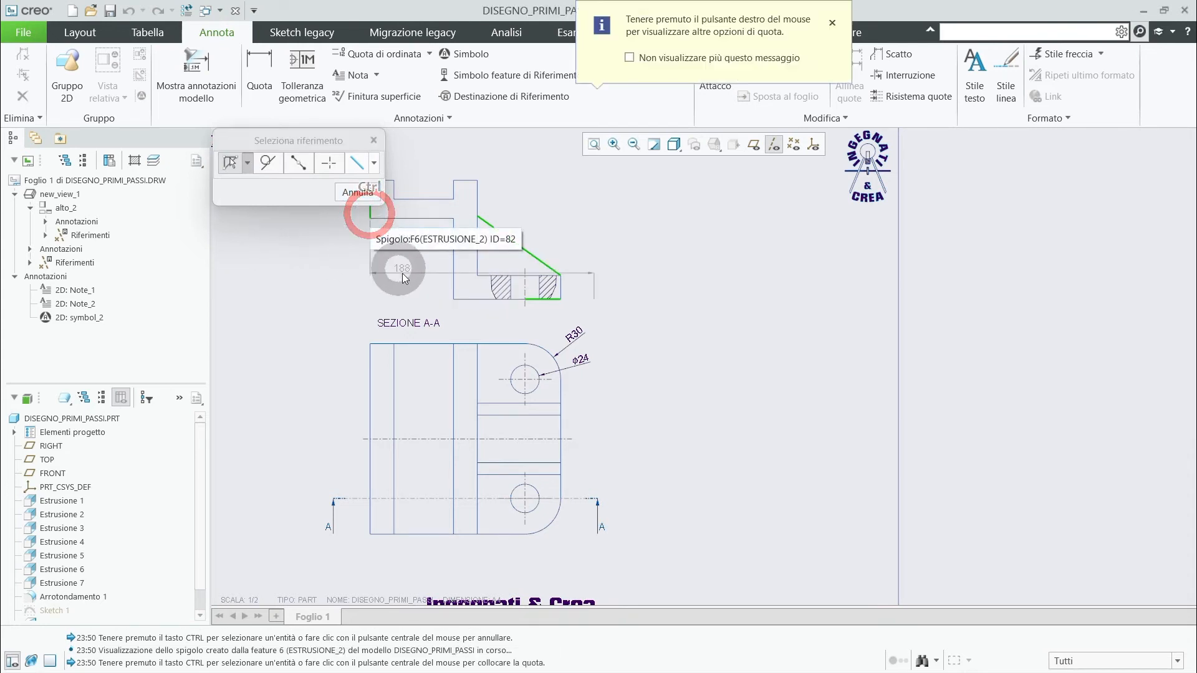
middle_click(460, 315)
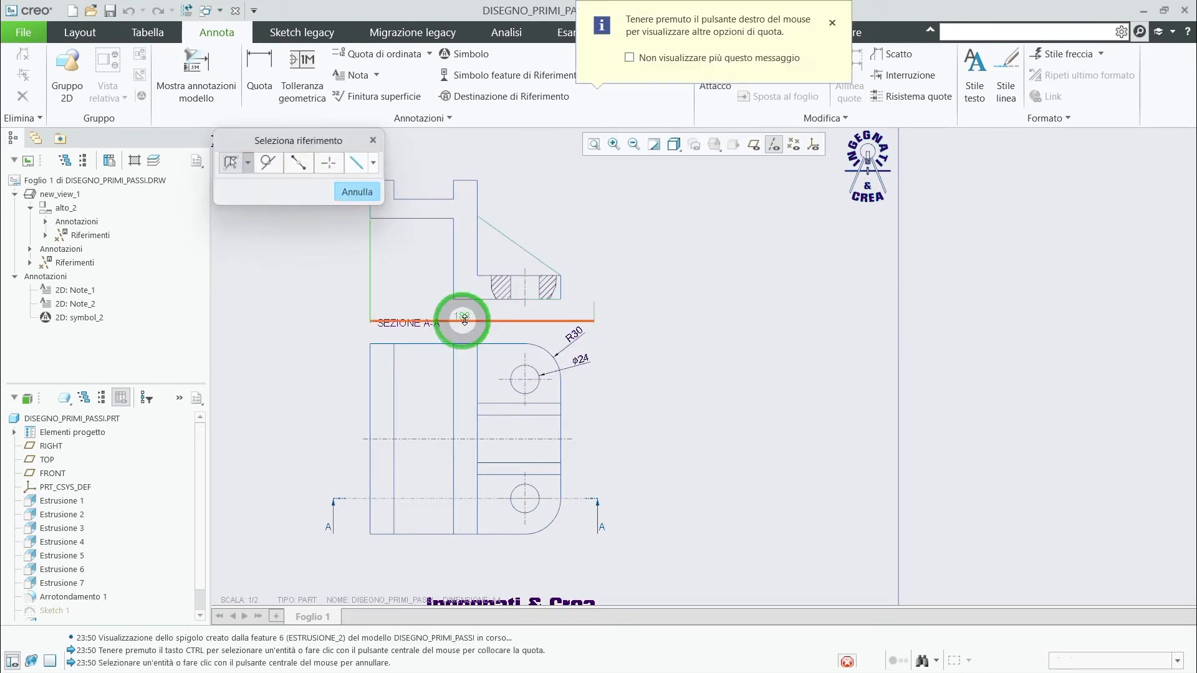
middle_click(639, 286)
- Move the SEZIONE A-A label to the left of the views, clear of the horizontal dimension line
scroll(570, 339, "down", 3)
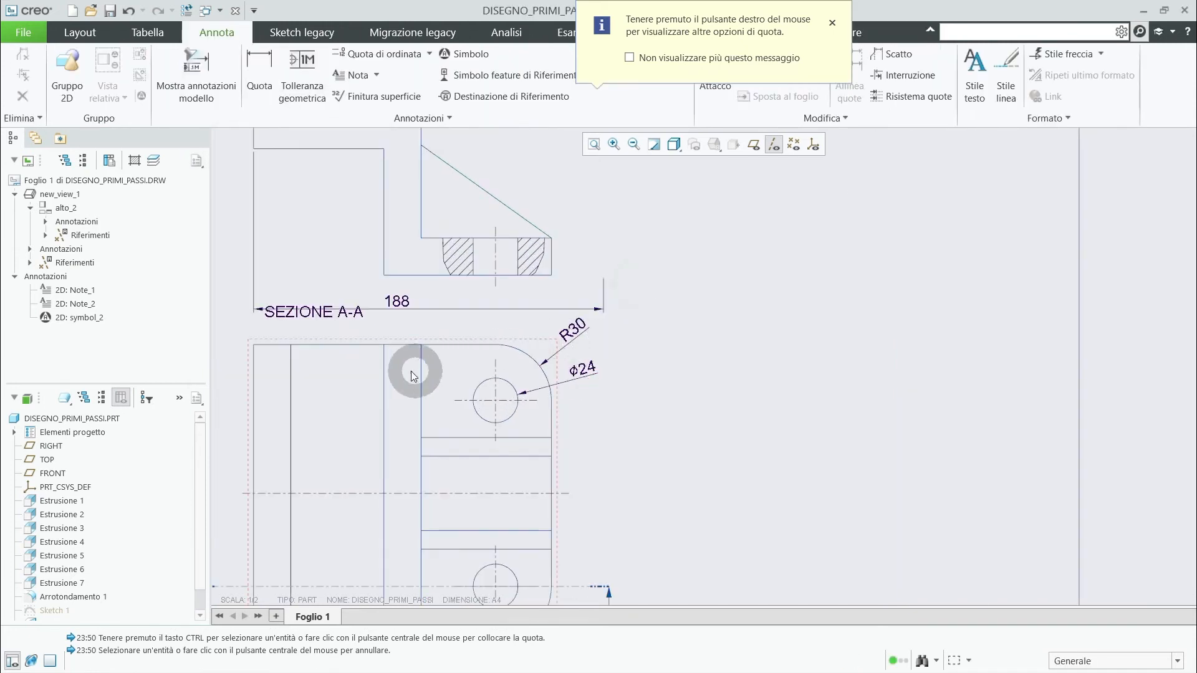
left_click(341, 328)
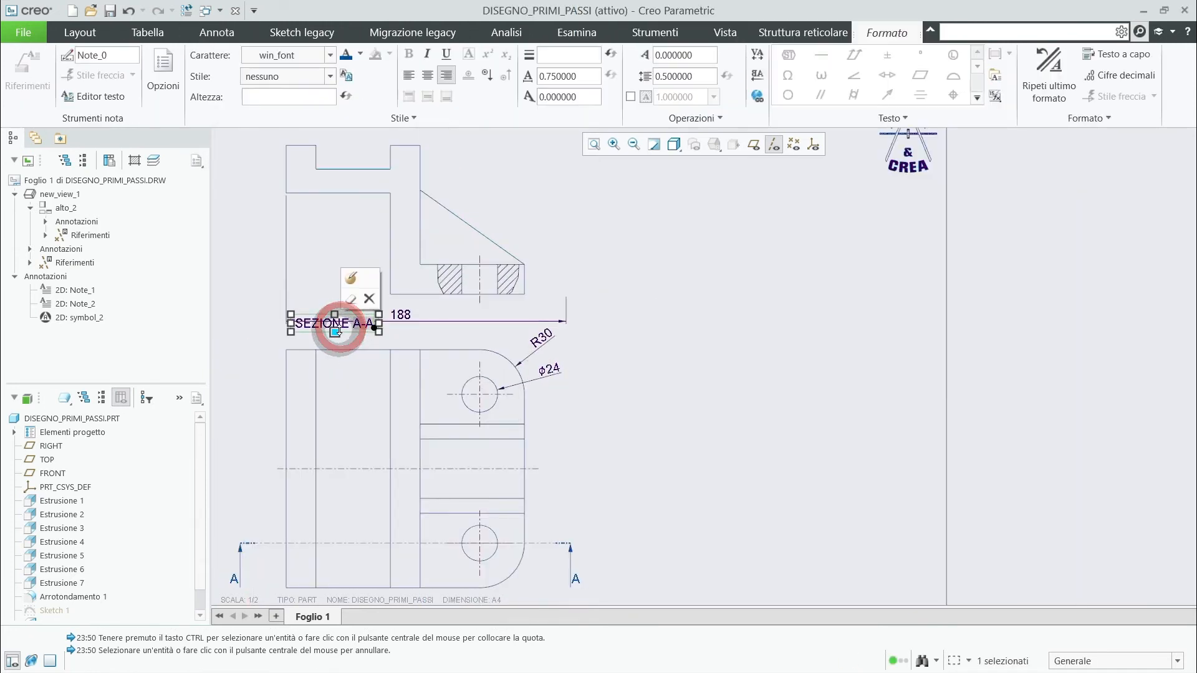
left_click_drag(350, 330, 259, 340)
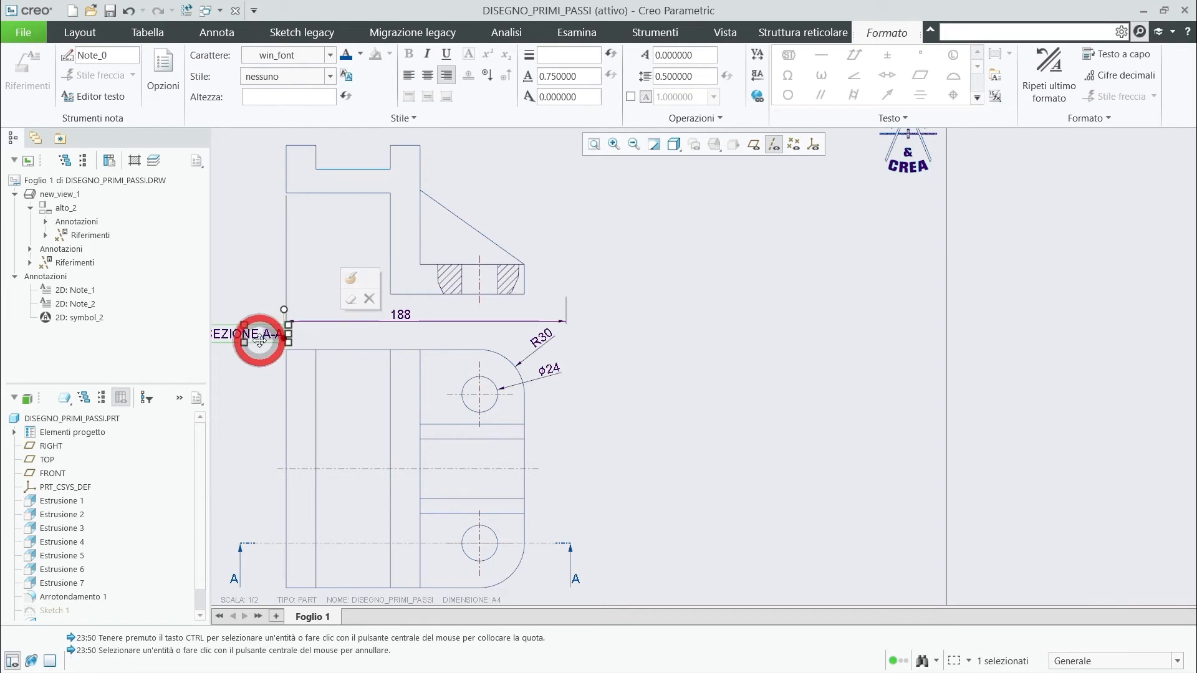
left_click(726, 343)
- Turn on the intersection reference lines (Attiva linee di riferimento di intersezione) for the horizontal dimension beneath the section view
left_click(480, 322)
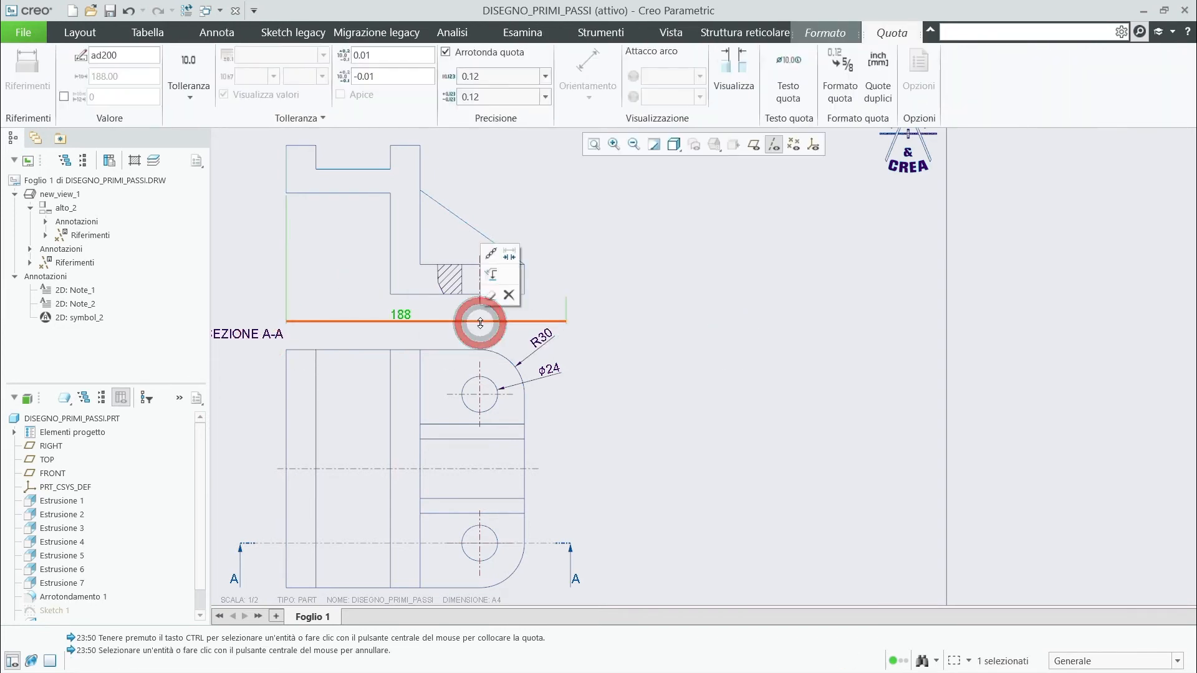
left_click(743, 83)
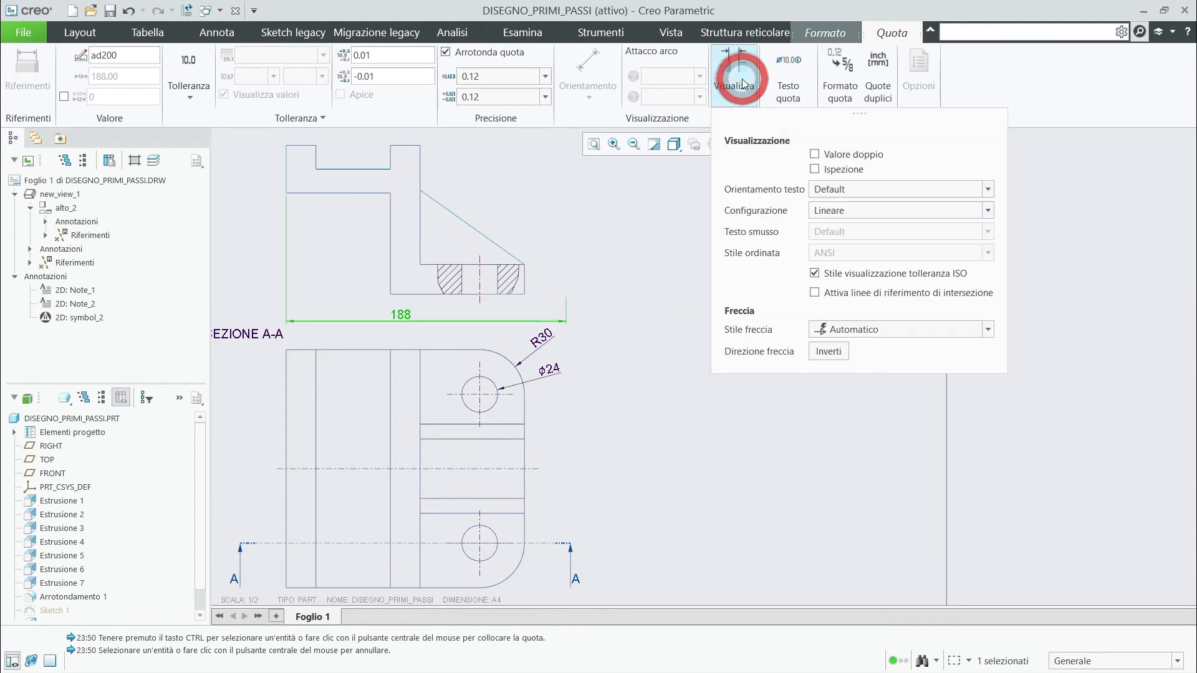
left_click(815, 292)
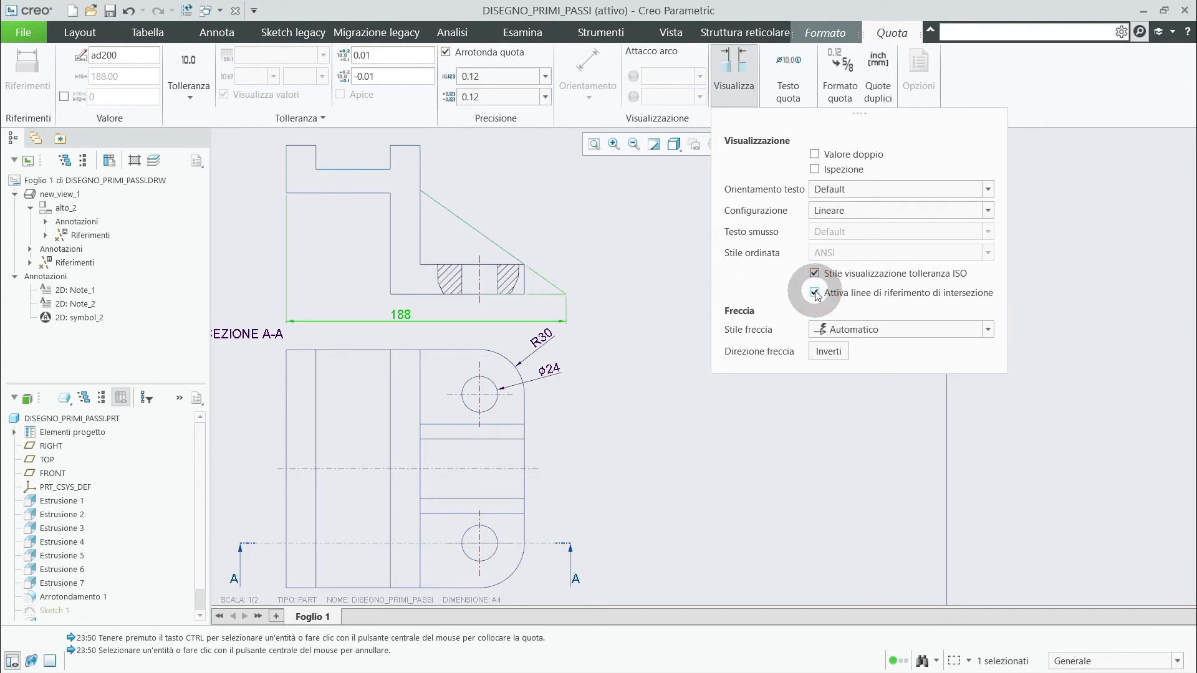
left_click(679, 242)
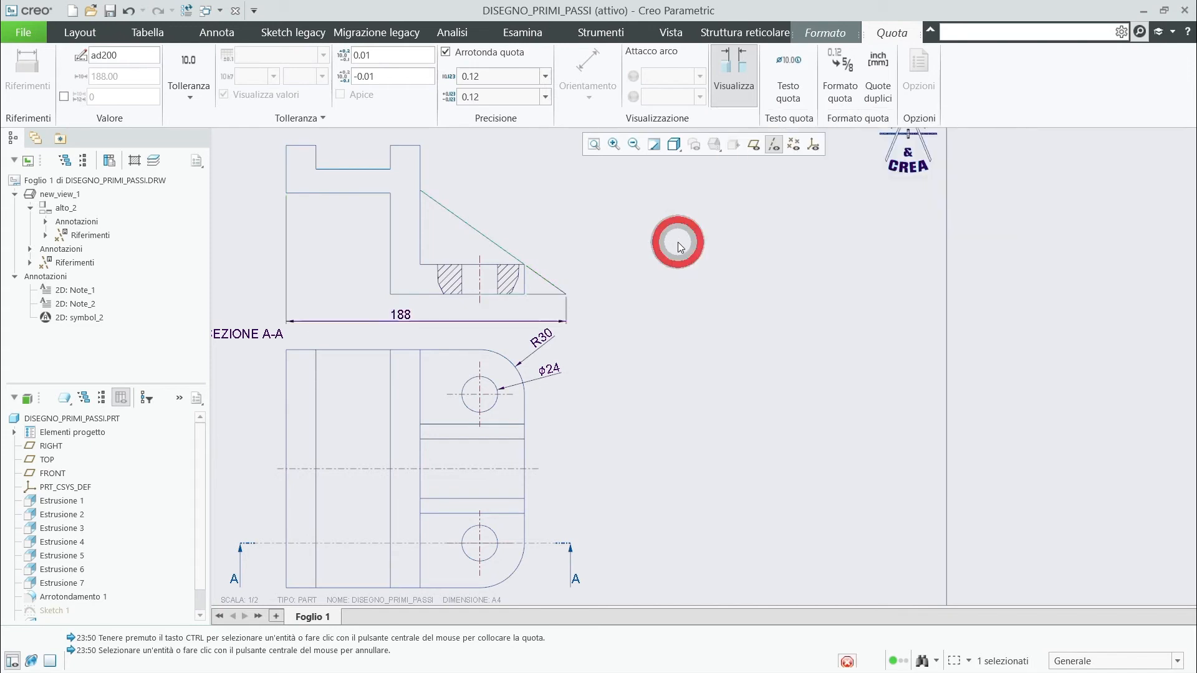
middle_click_drag(680, 363, 678, 324)
scroll(671, 323, "up", 1)
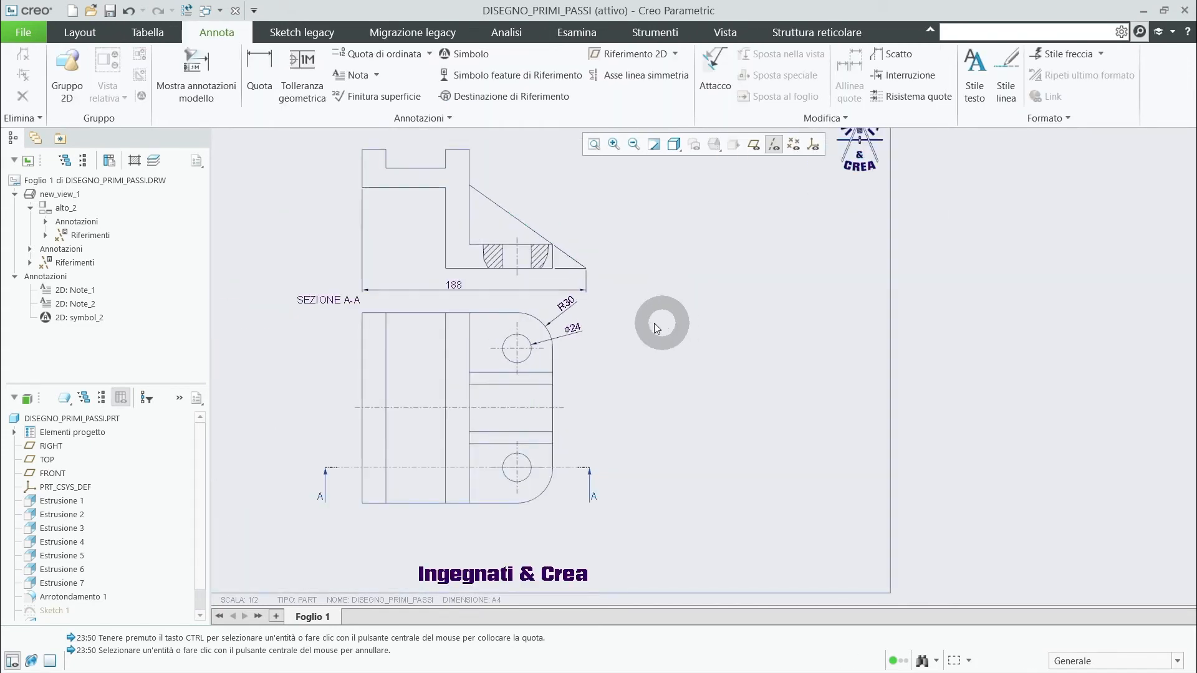
- Examine the tolerance, value override and precision options available for the horizontal dimension beneath the section view
left_click(468, 292)
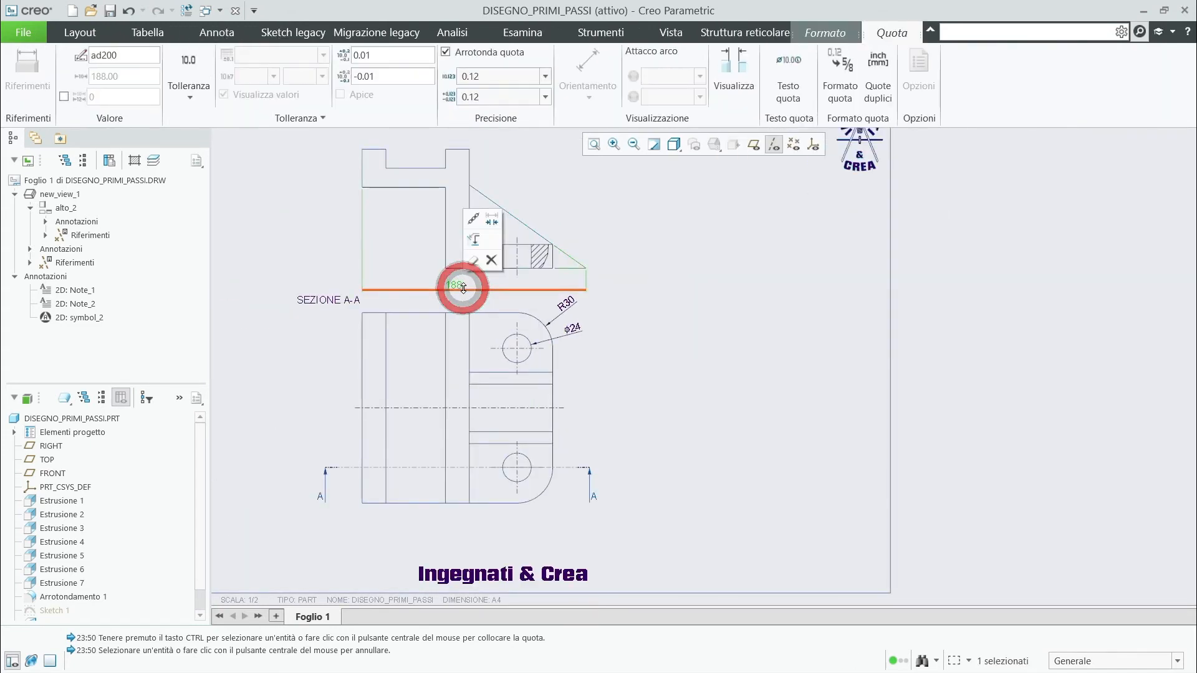
scroll(698, 310, "up", 1)
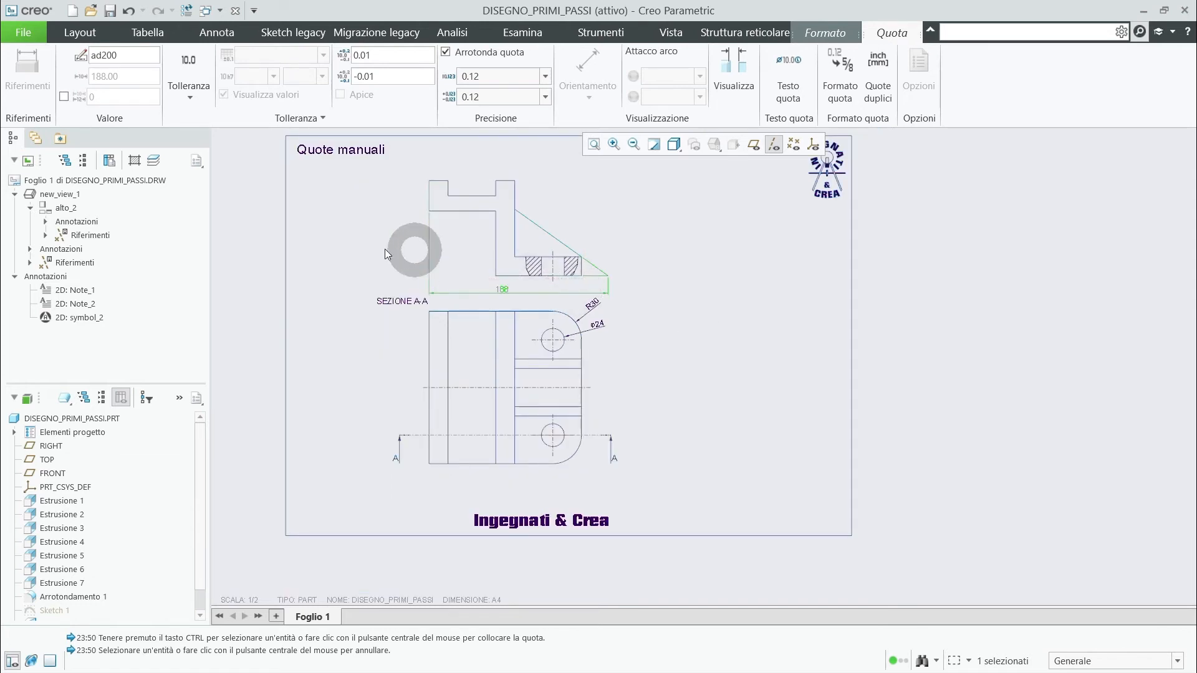
left_click(190, 97)
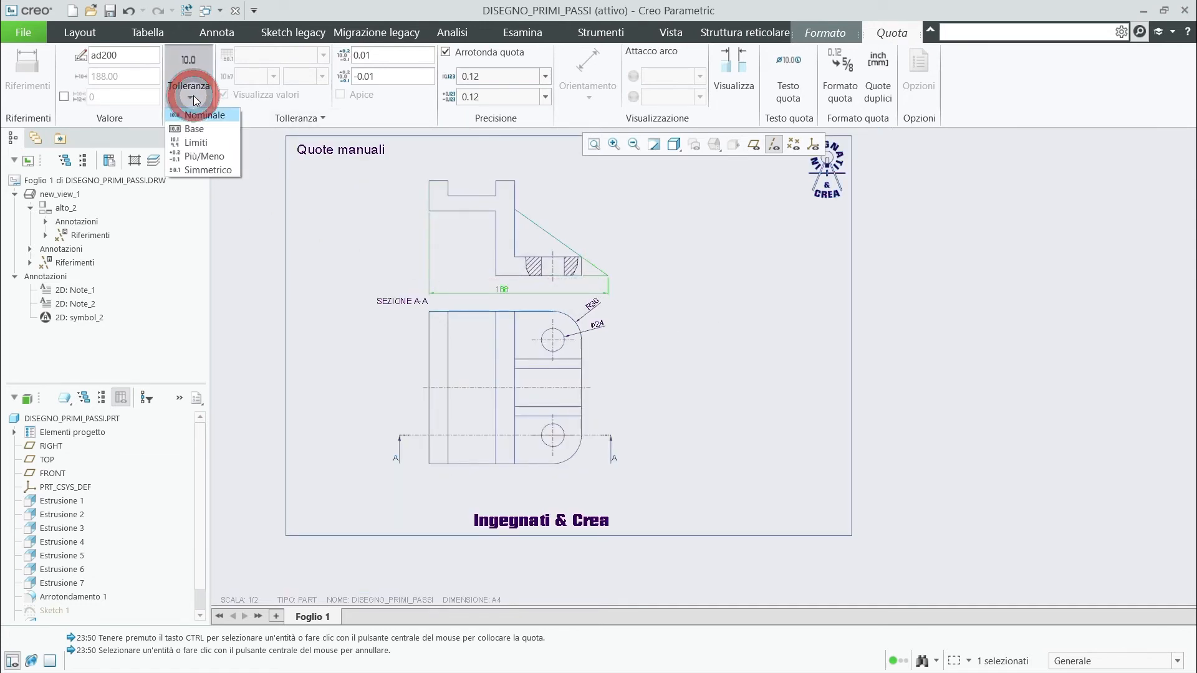
left_click(314, 193)
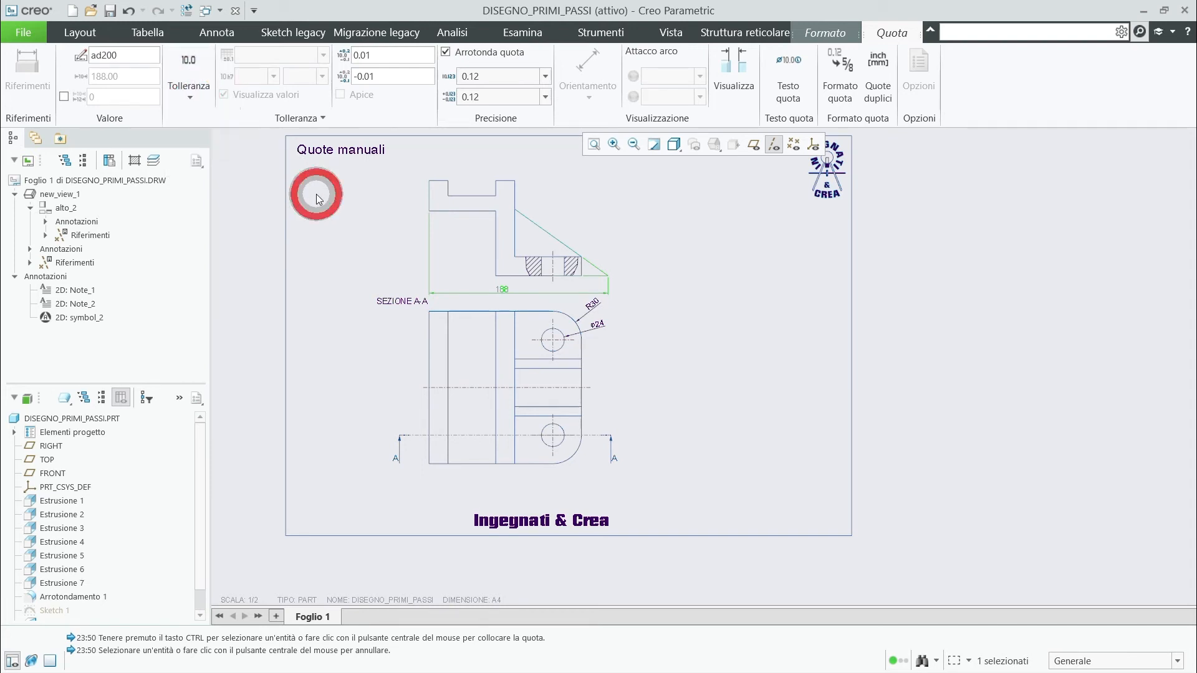
left_click(64, 97)
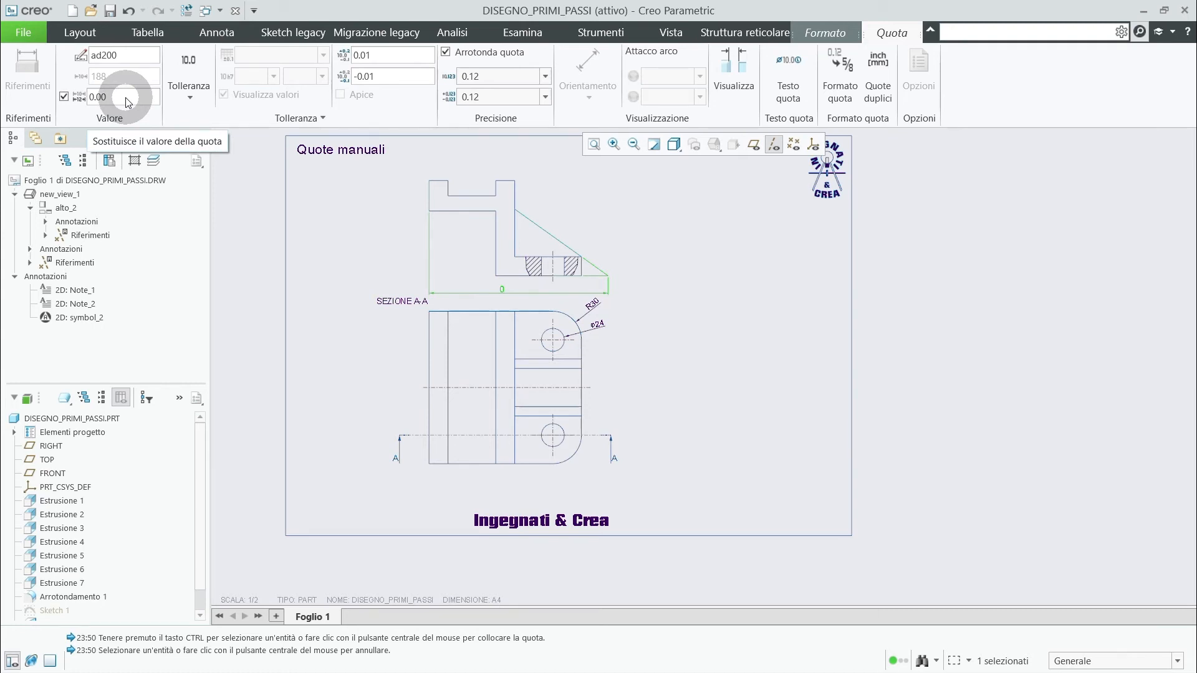
left_click(64, 97)
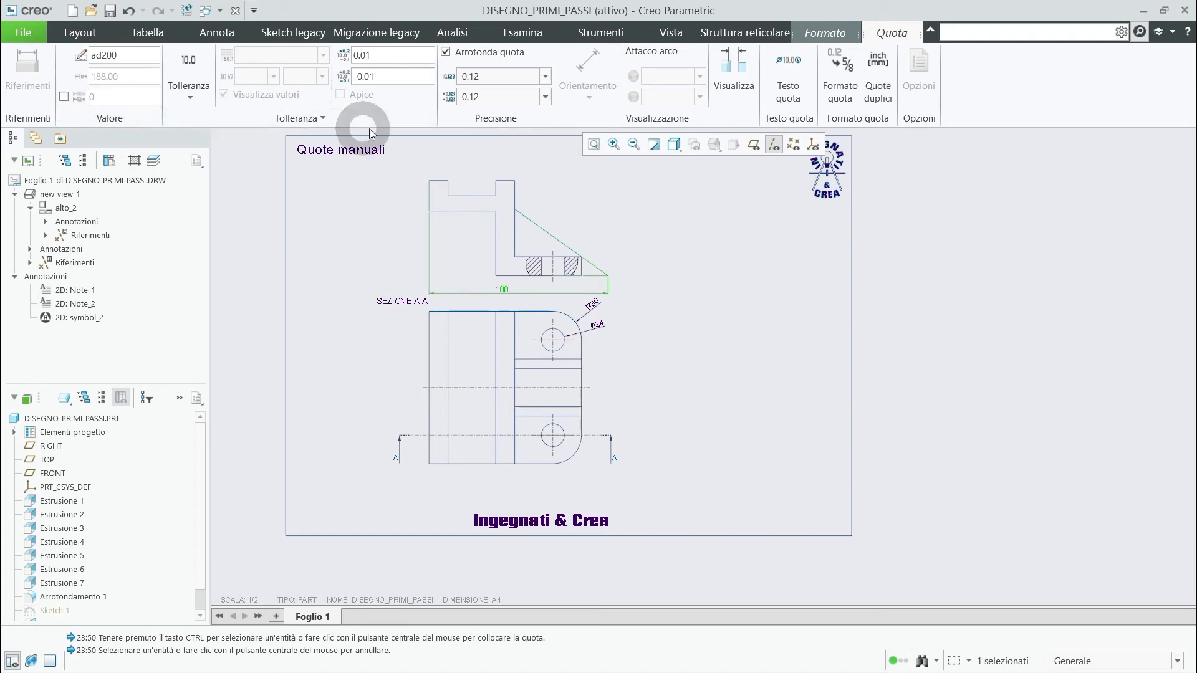
left_click(546, 77)
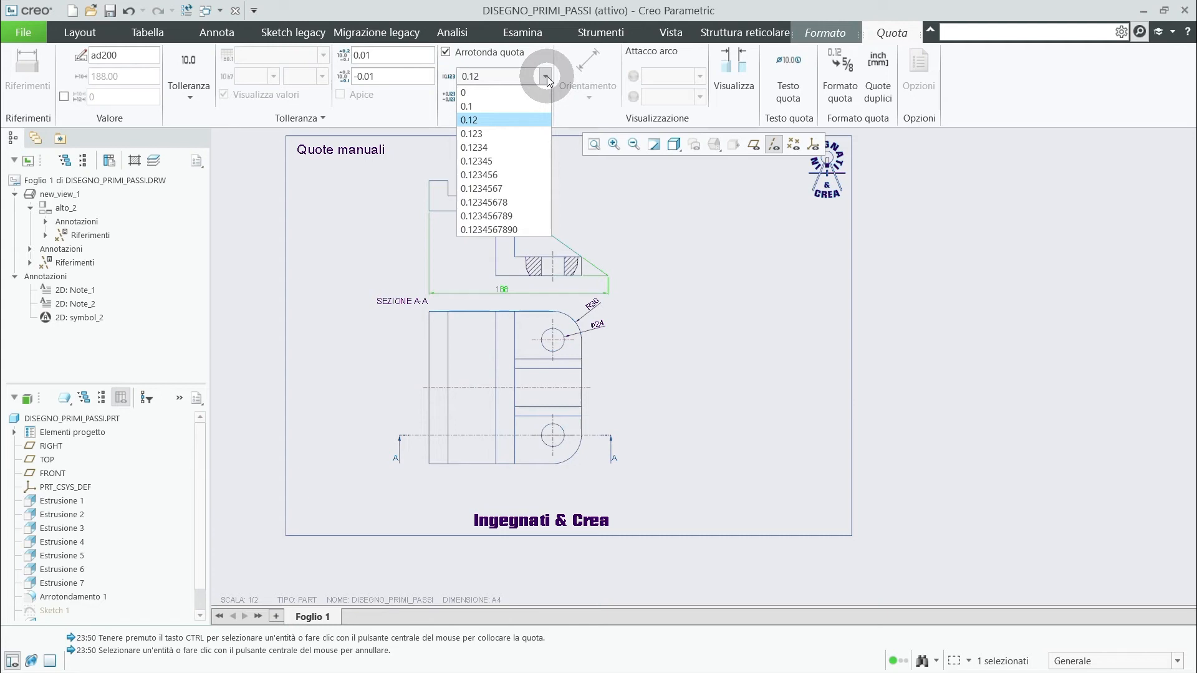
left_click(547, 96)
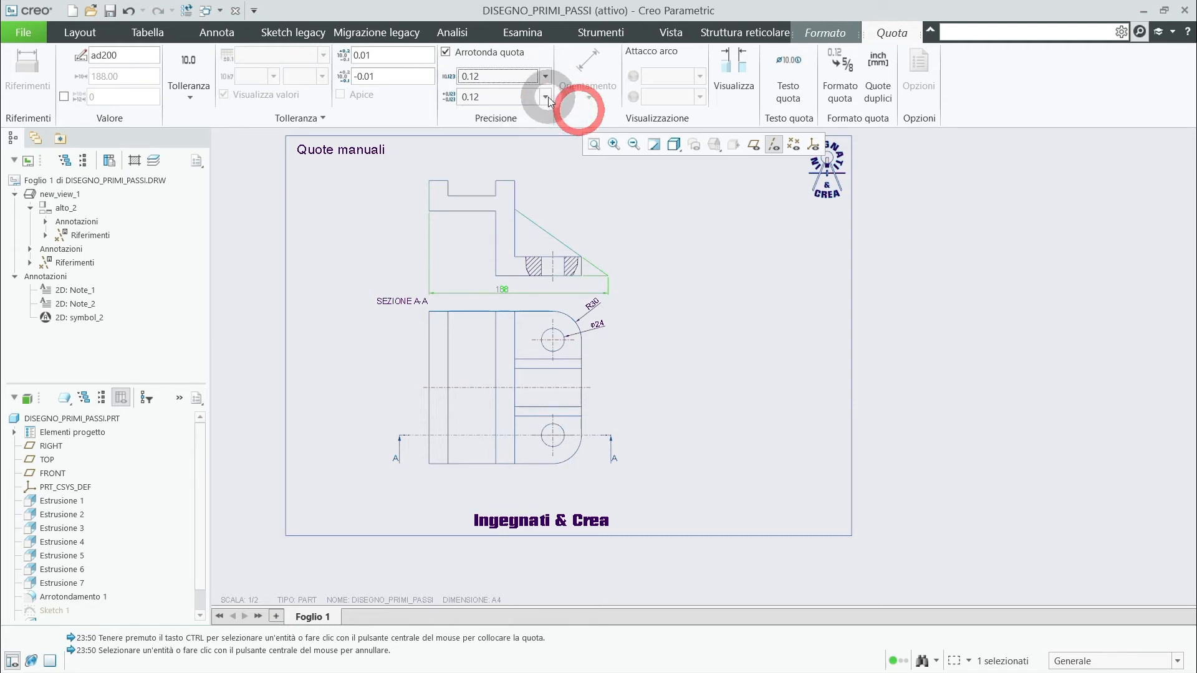
left_click(547, 97)
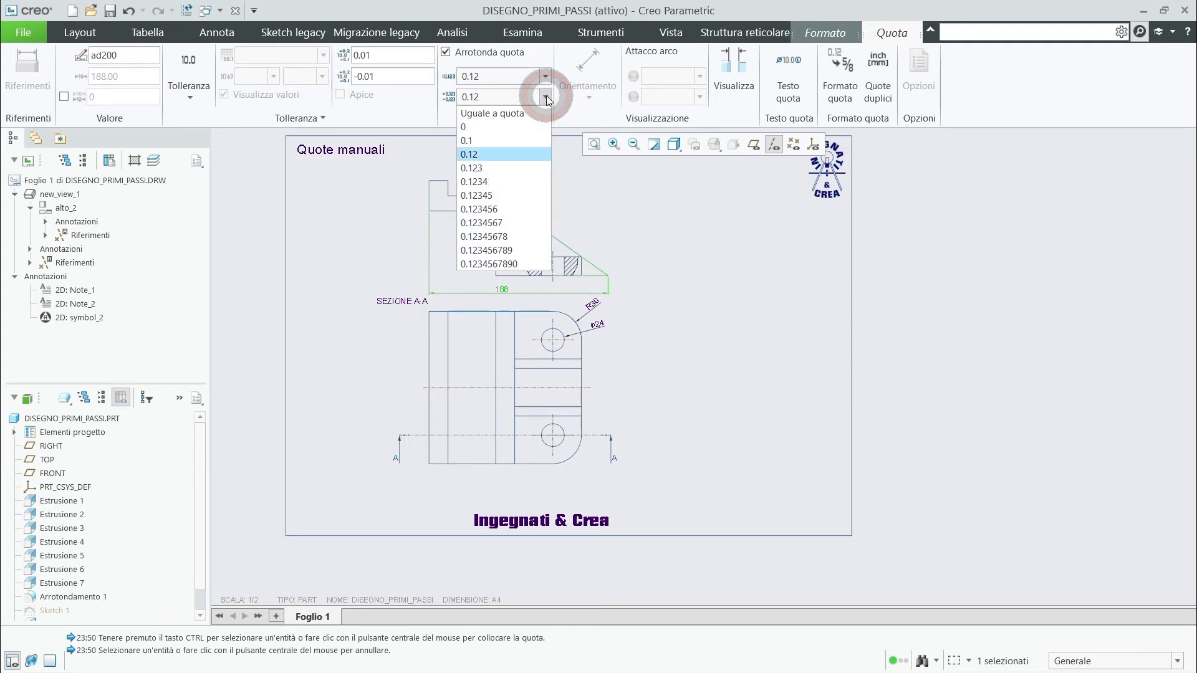
left_click(636, 225)
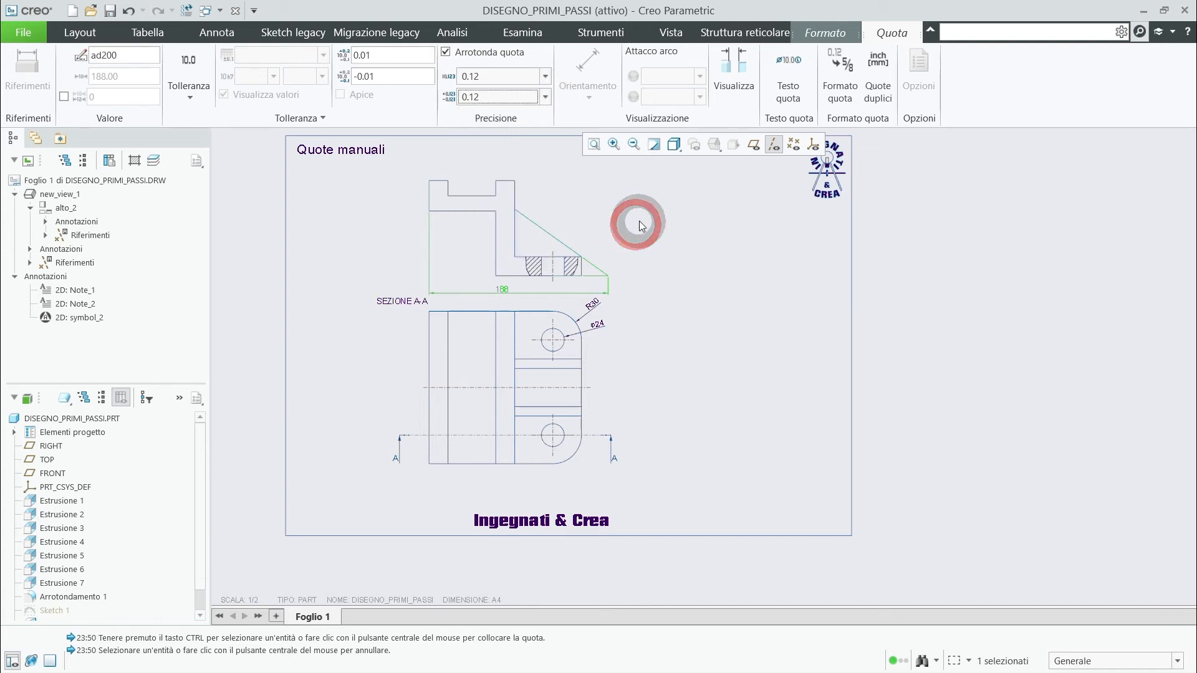
- Add the diameter symbol Ø as a prefix to the horizontal dimension beneath the section view
left_click(794, 94)
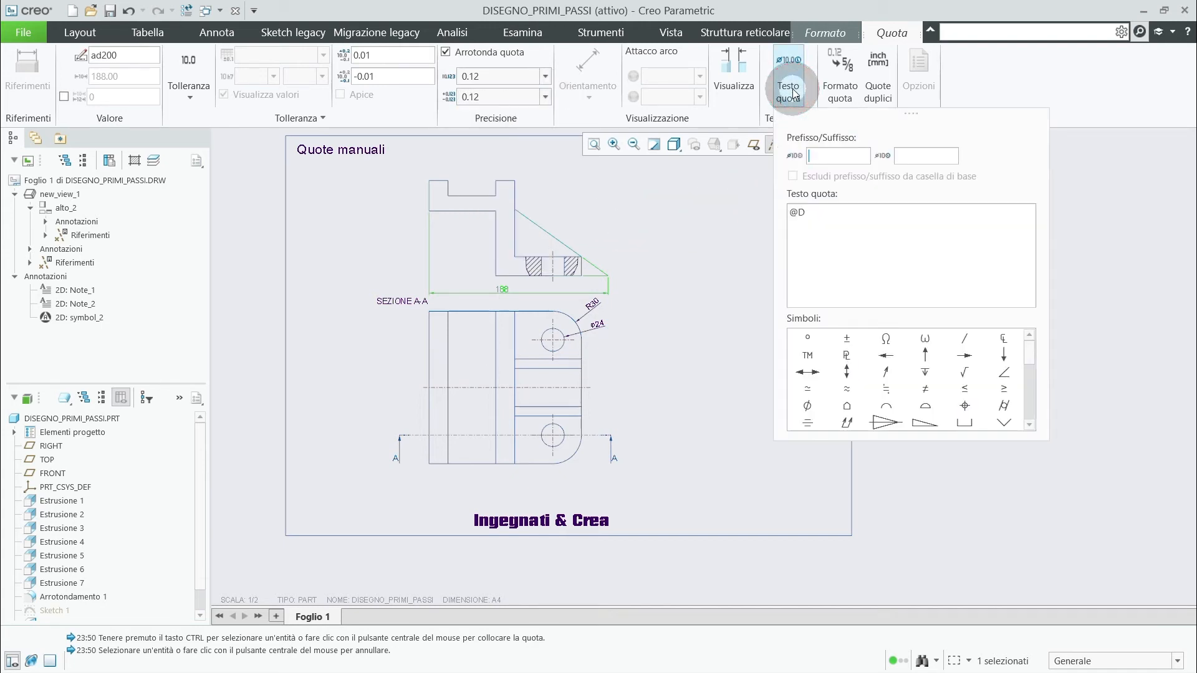
left_click(818, 159)
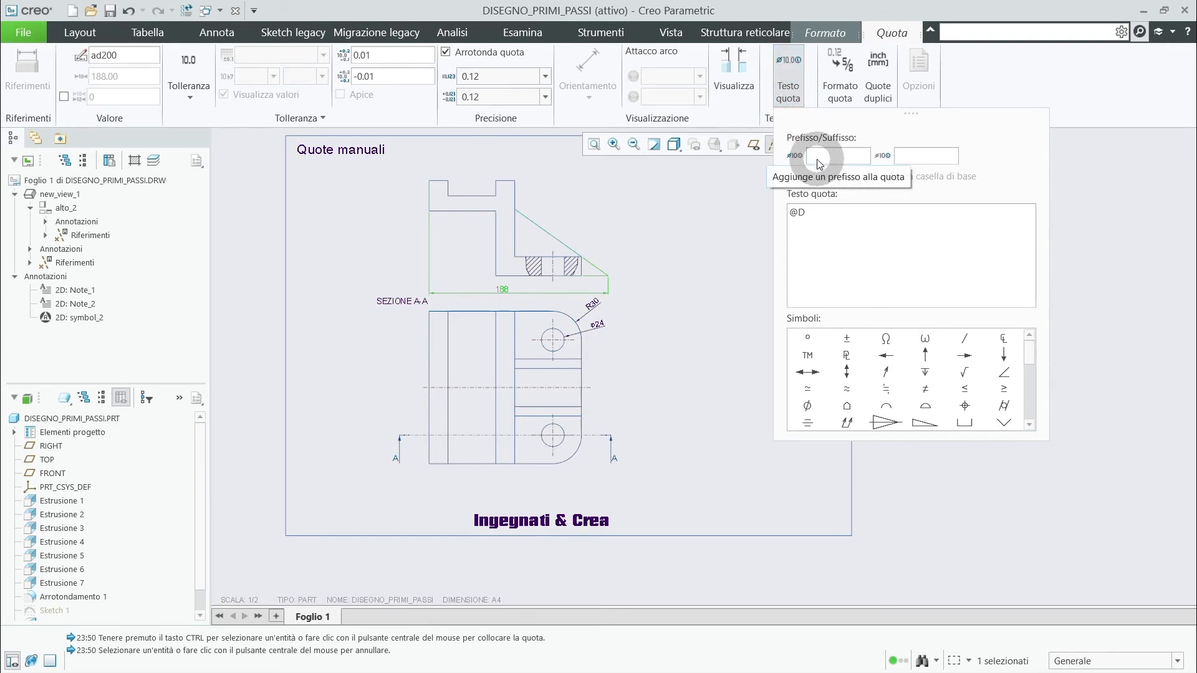
left_click(807, 406)
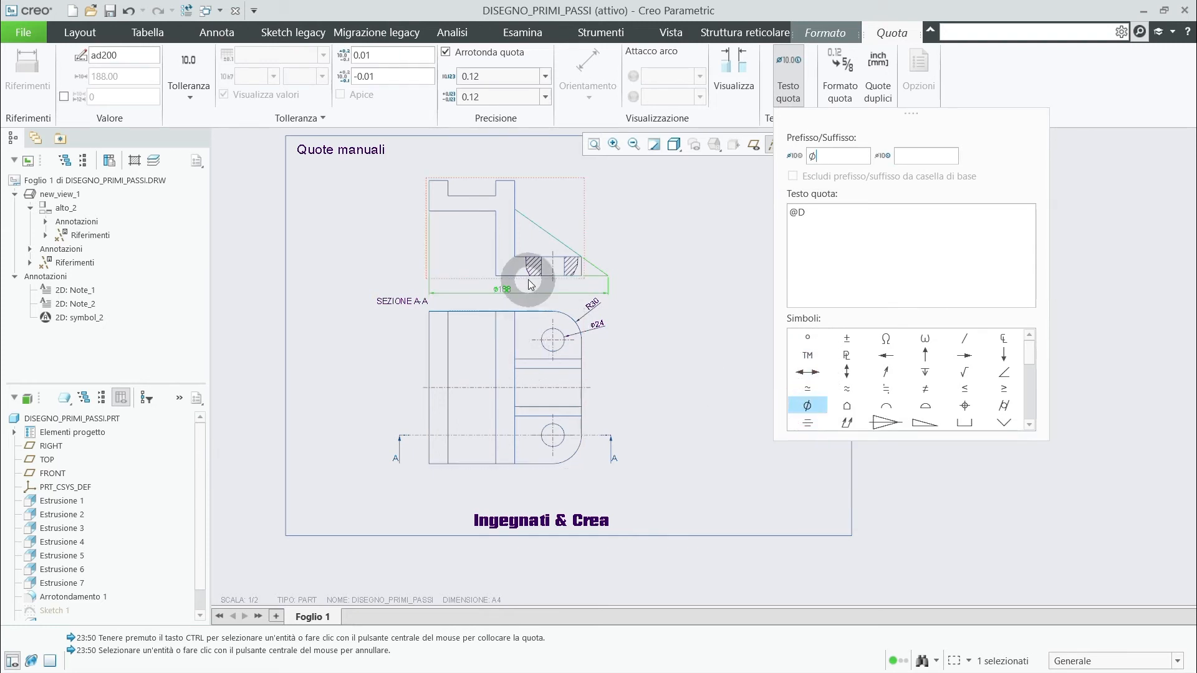
scroll(525, 282, "up", 4)
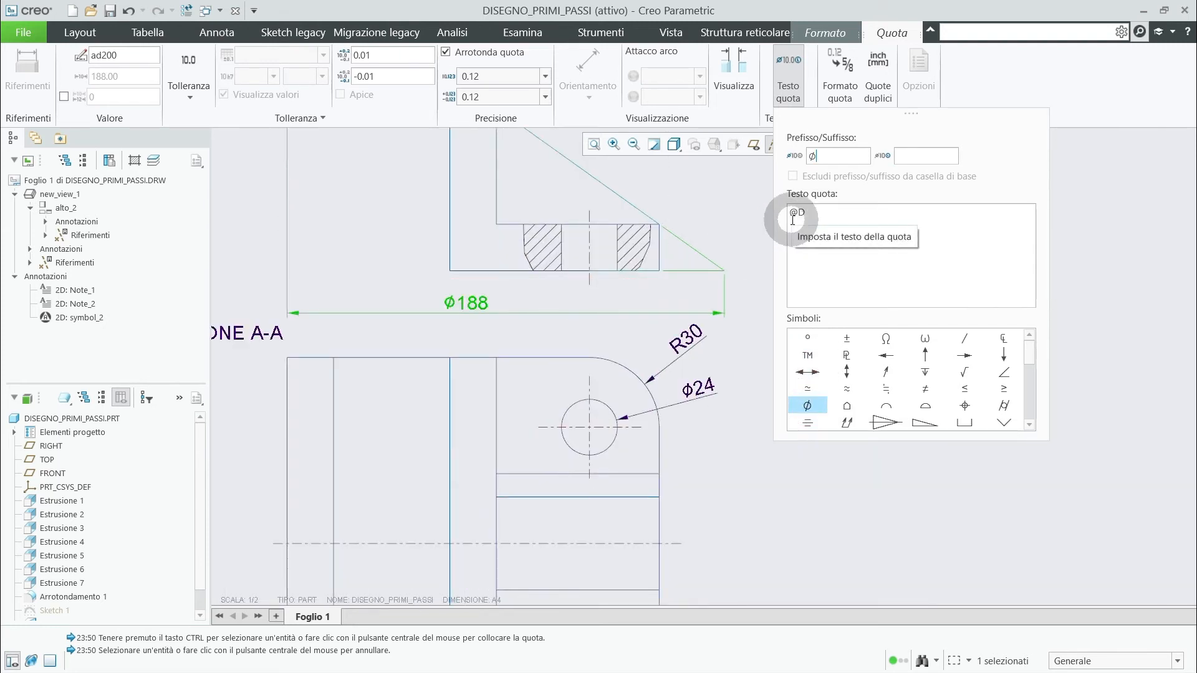
- Replace the diameter prefix of the horizontal dimension with the text "Prova", keeping @D as the dimension text
key("BackSpace")
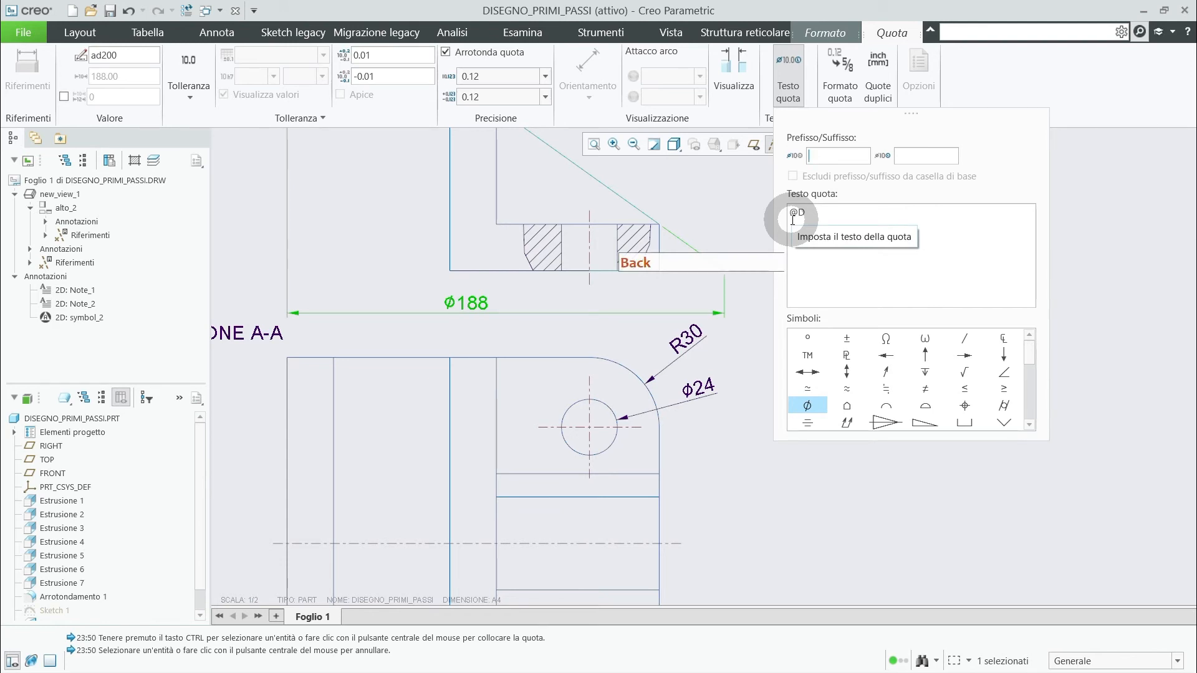
type("Prova")
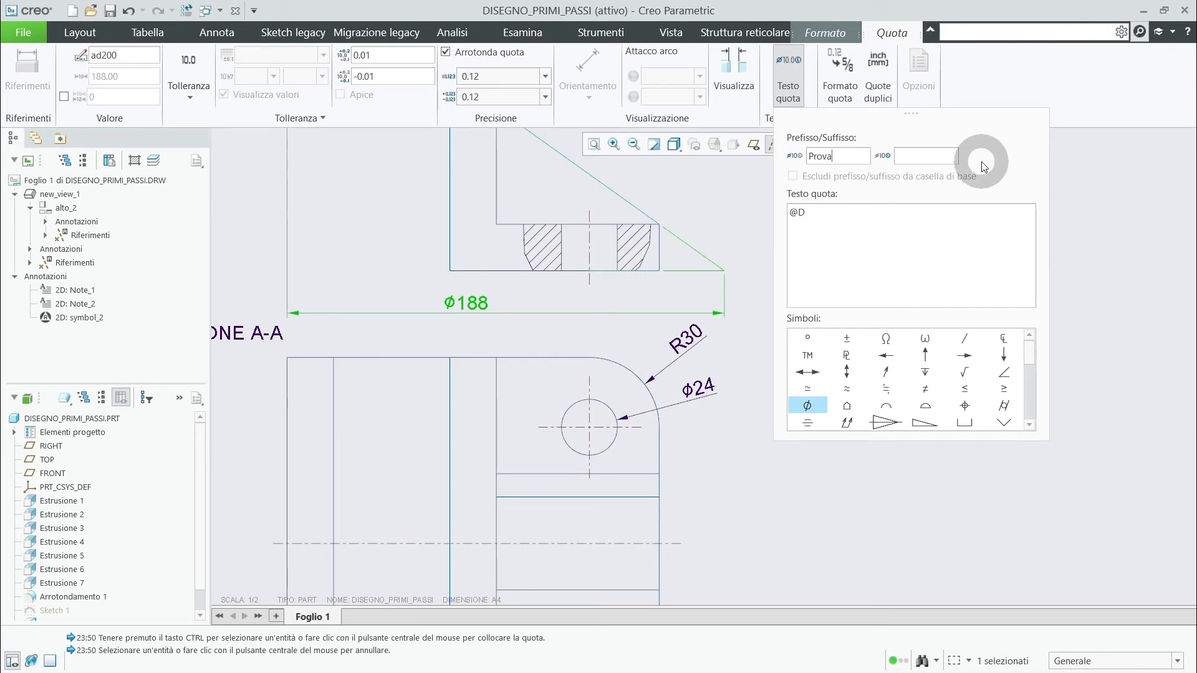
left_click(881, 259)
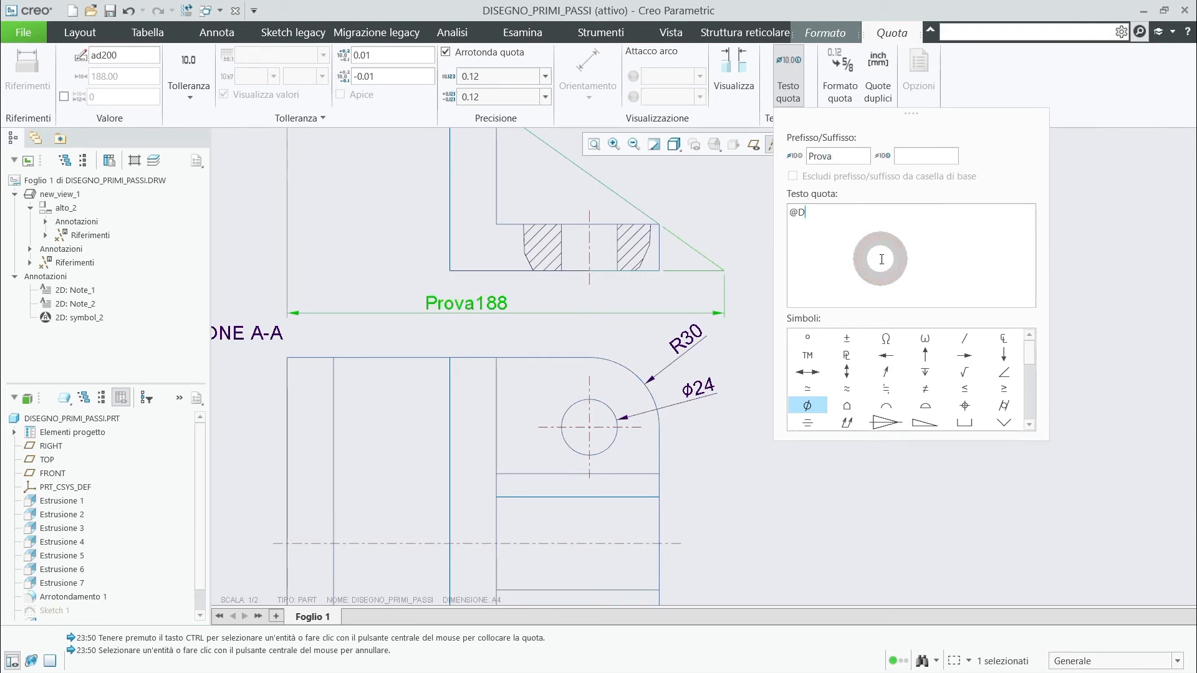
left_click(924, 160)
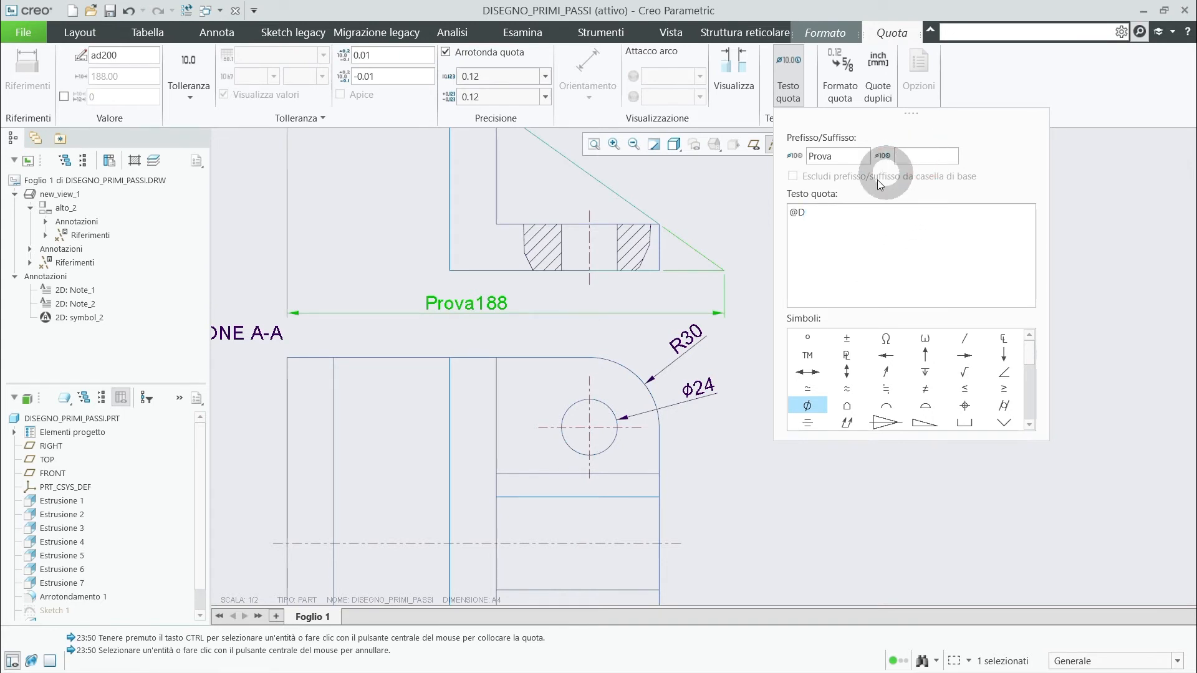
left_click(789, 213)
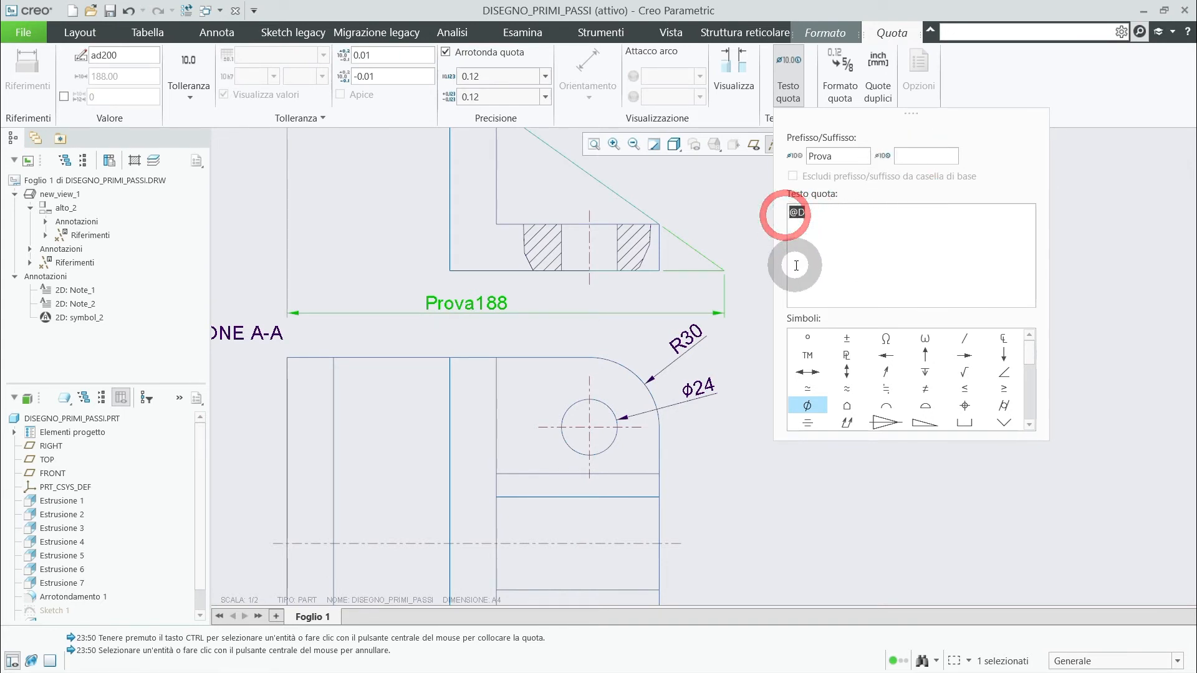
left_click(837, 249)
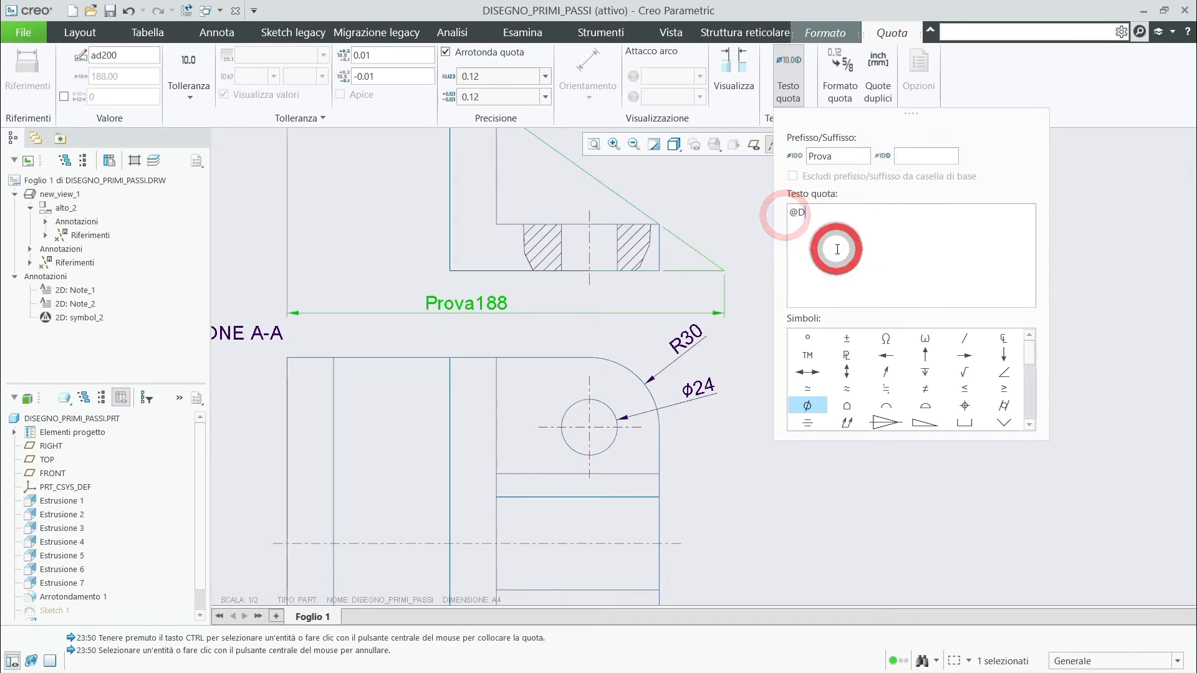
double_click(806, 213)
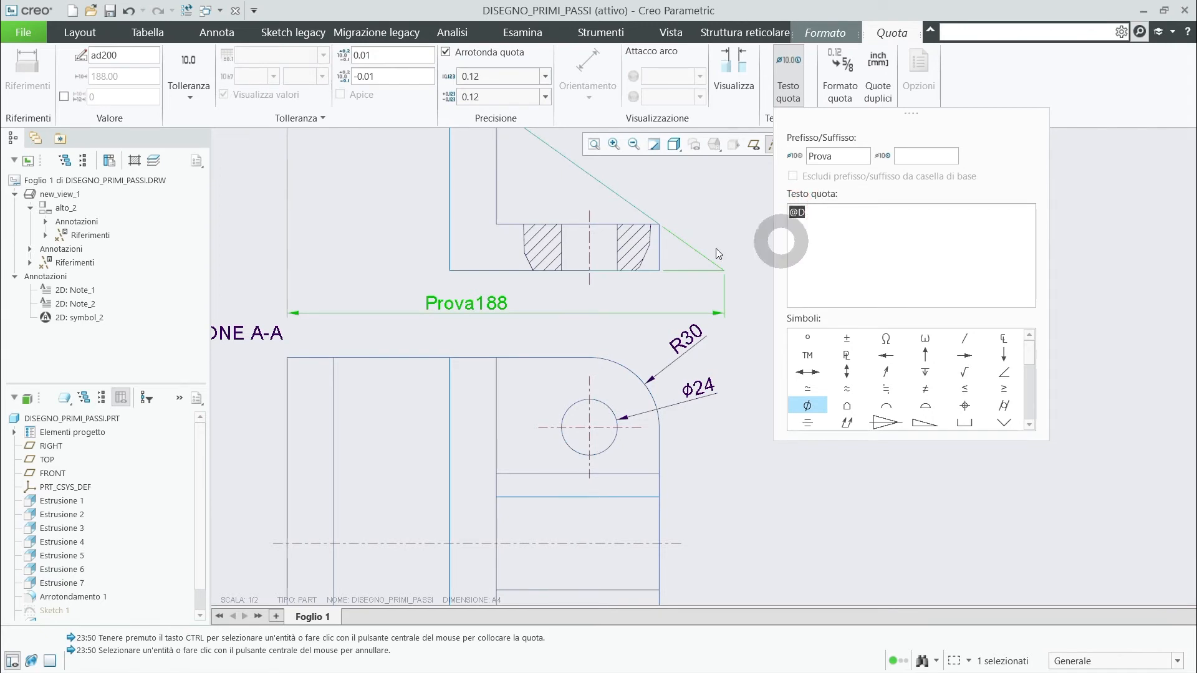
- Clear the "Prova" prefix from the horizontal dimension
left_click(846, 157)
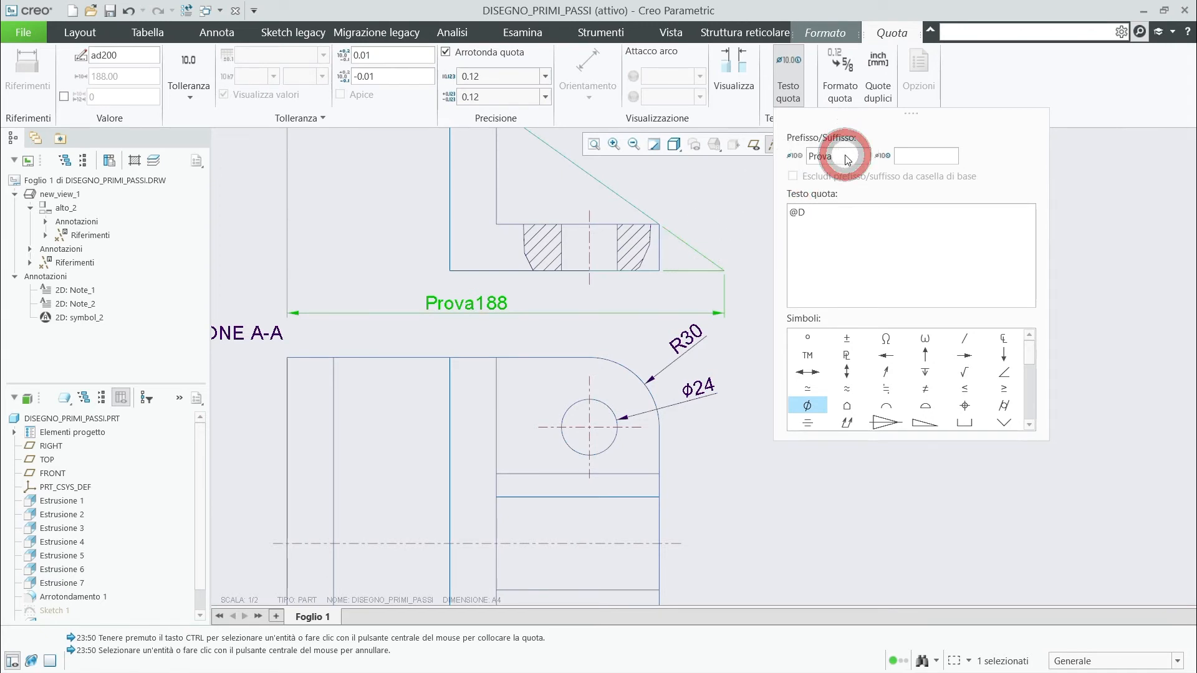
key("BackSpace")
key("BackSpace")
key("BackSpace")
key("BackSpace")
key("BackSpace")
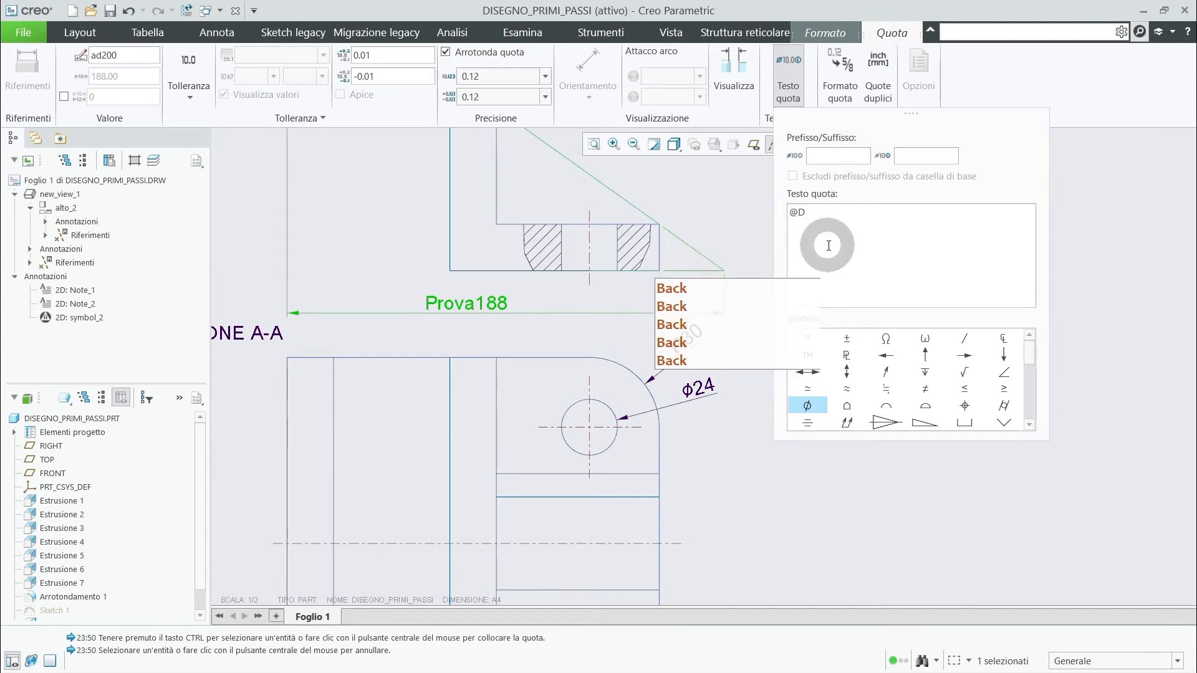
left_click(823, 235)
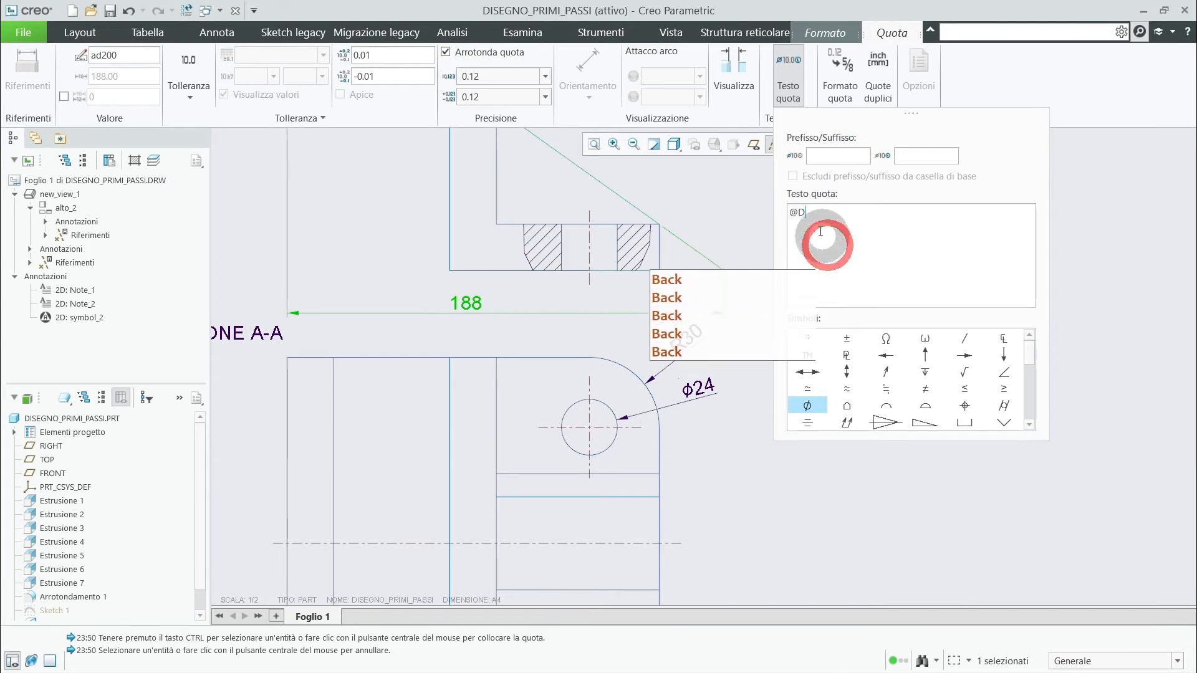
- Try equals signs before and after @D in the horizontal dimension's text, and remove them again
left_click(790, 212)
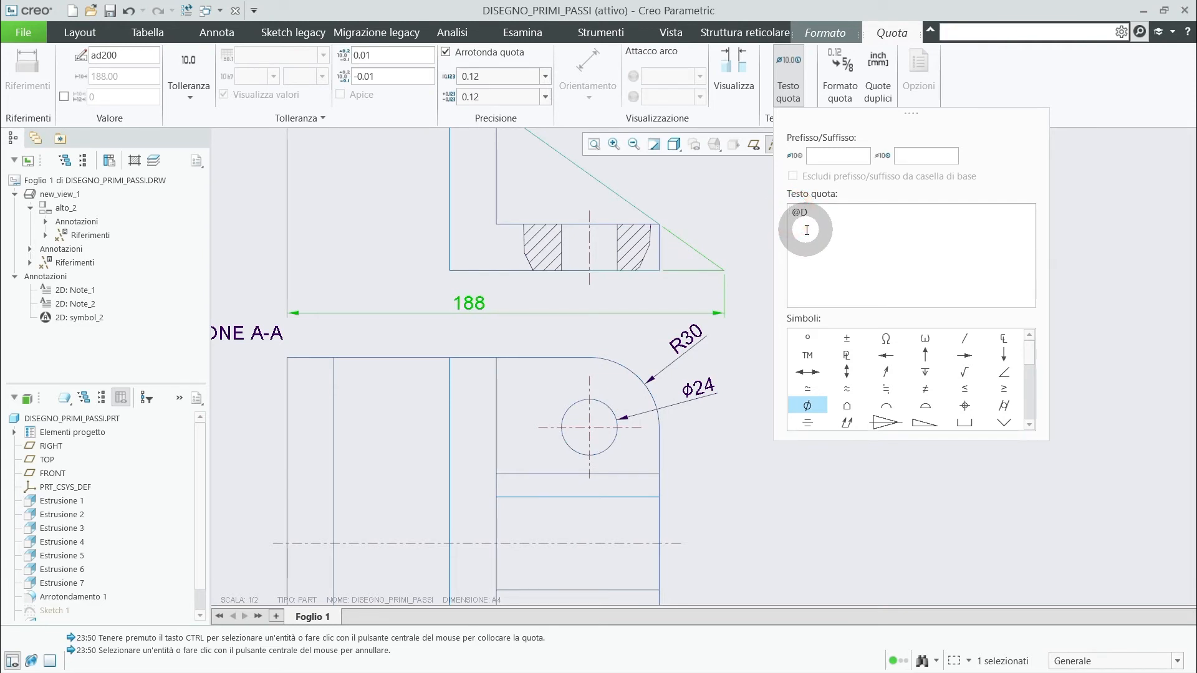
type("= ")
type("=")
key("BackSpace")
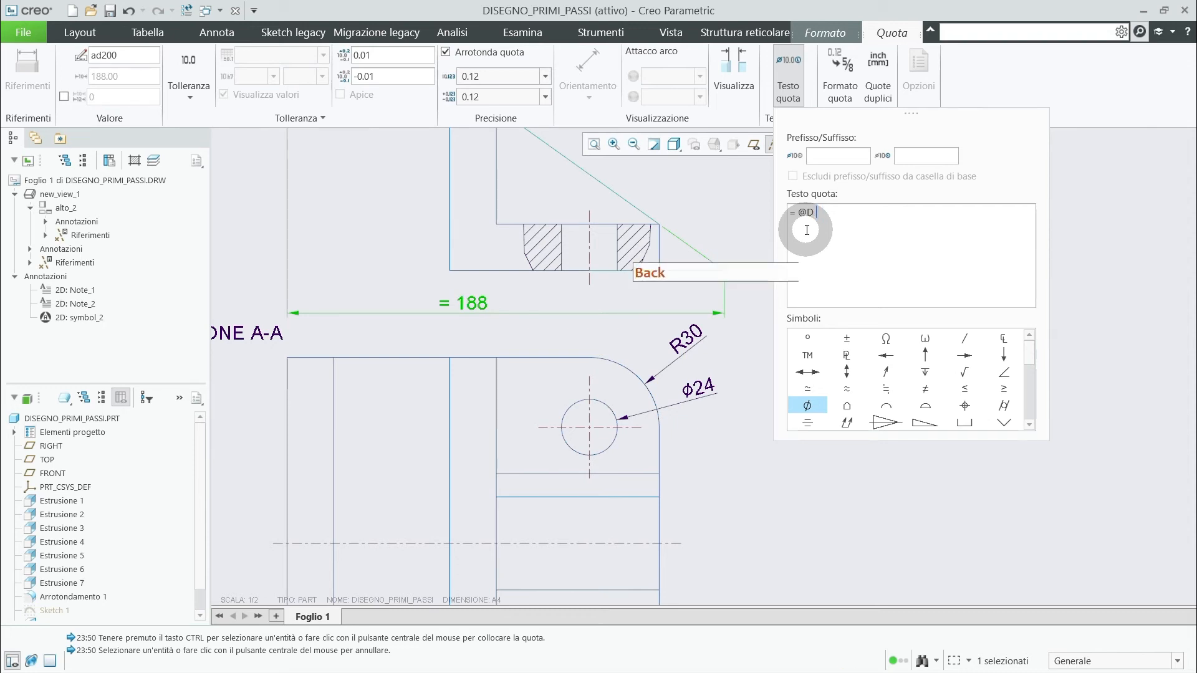
key("BackSpace")
left_click_drag(801, 213, 785, 215)
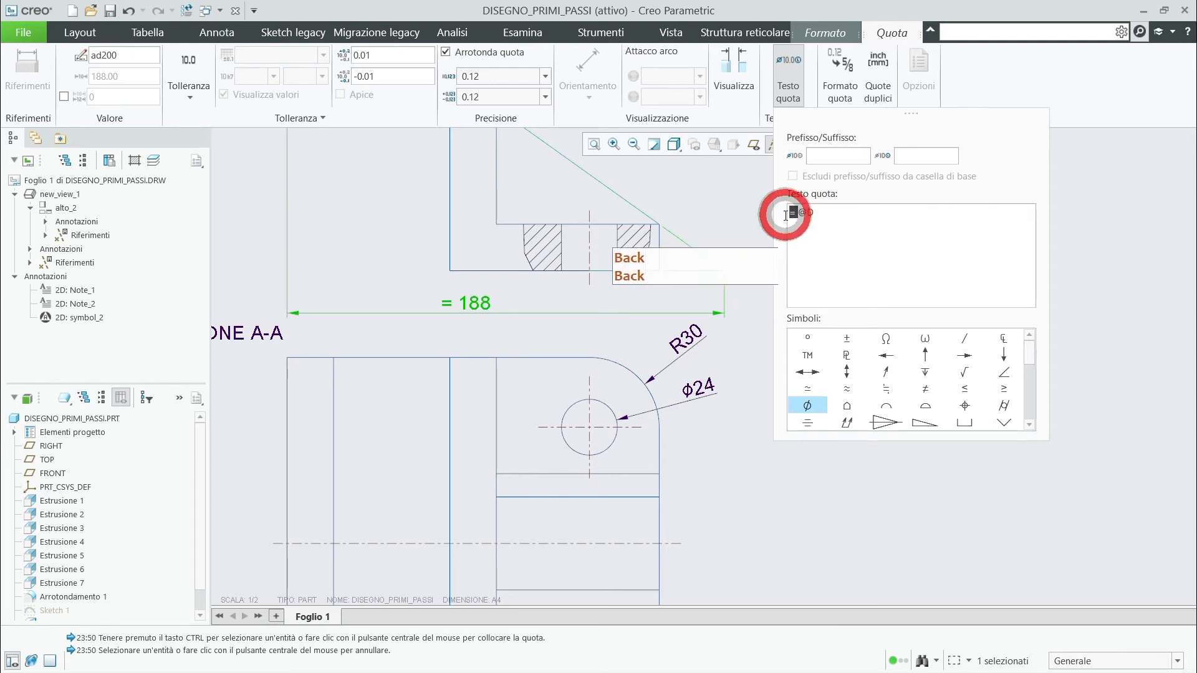
key("BackSpace")
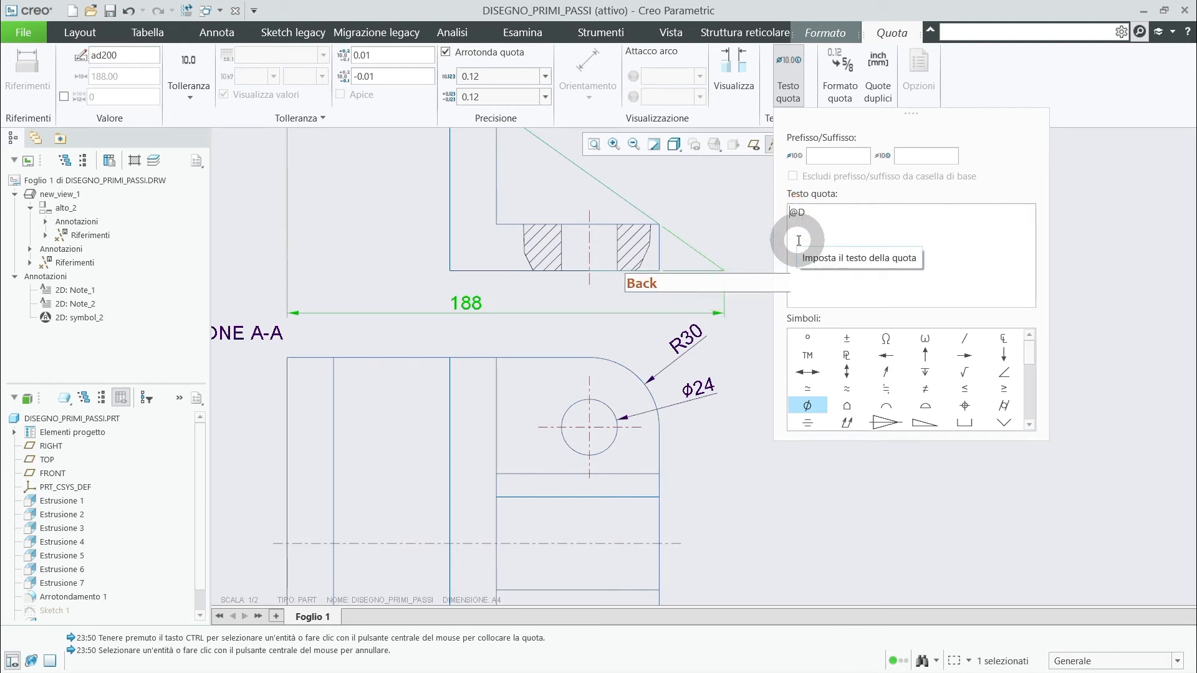
- Try parentheses around @D in the horizontal dimension's text, and remove them again
type("(")
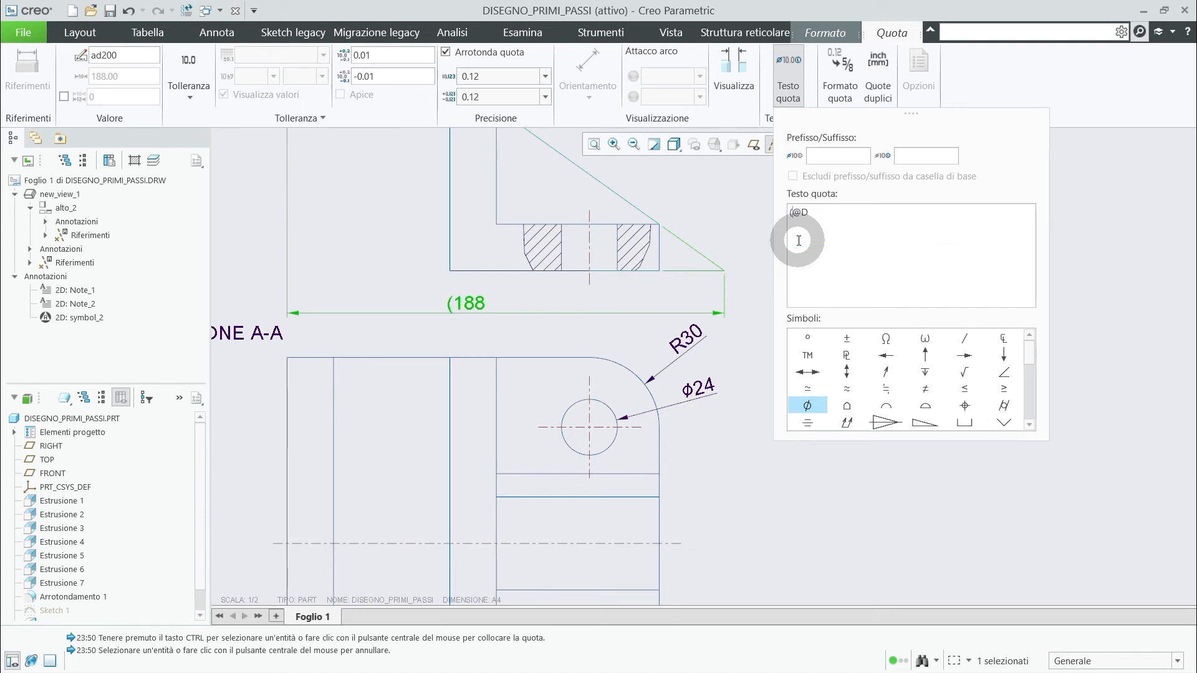
left_click(817, 213)
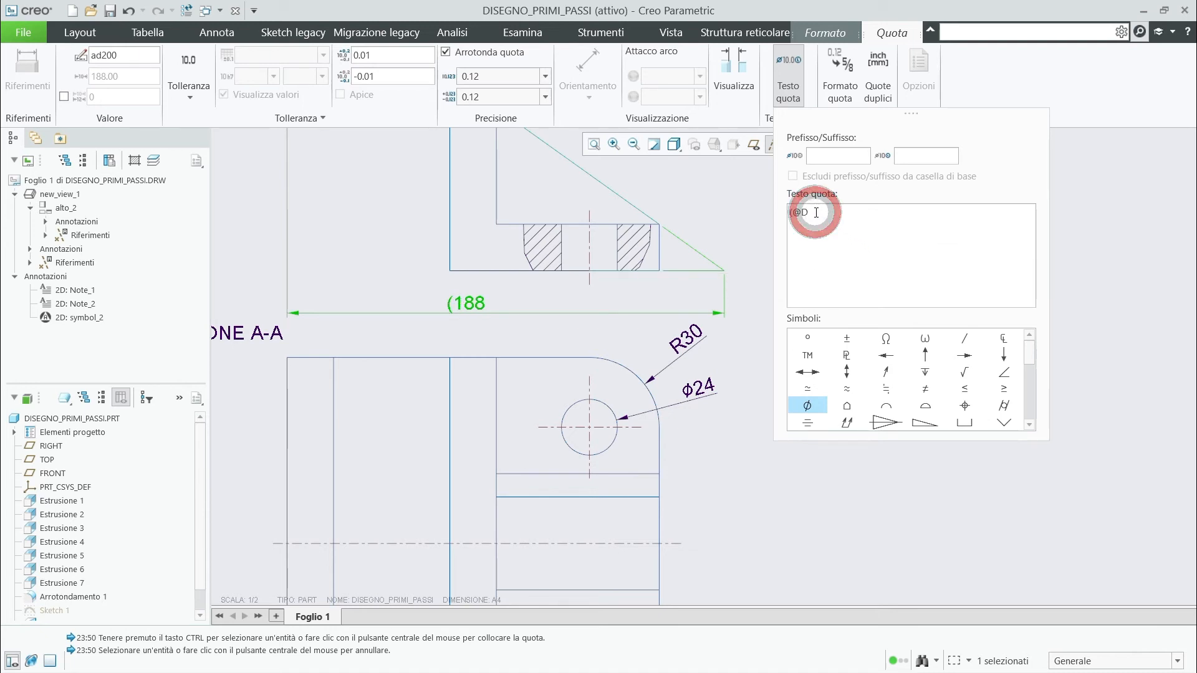
type(")")
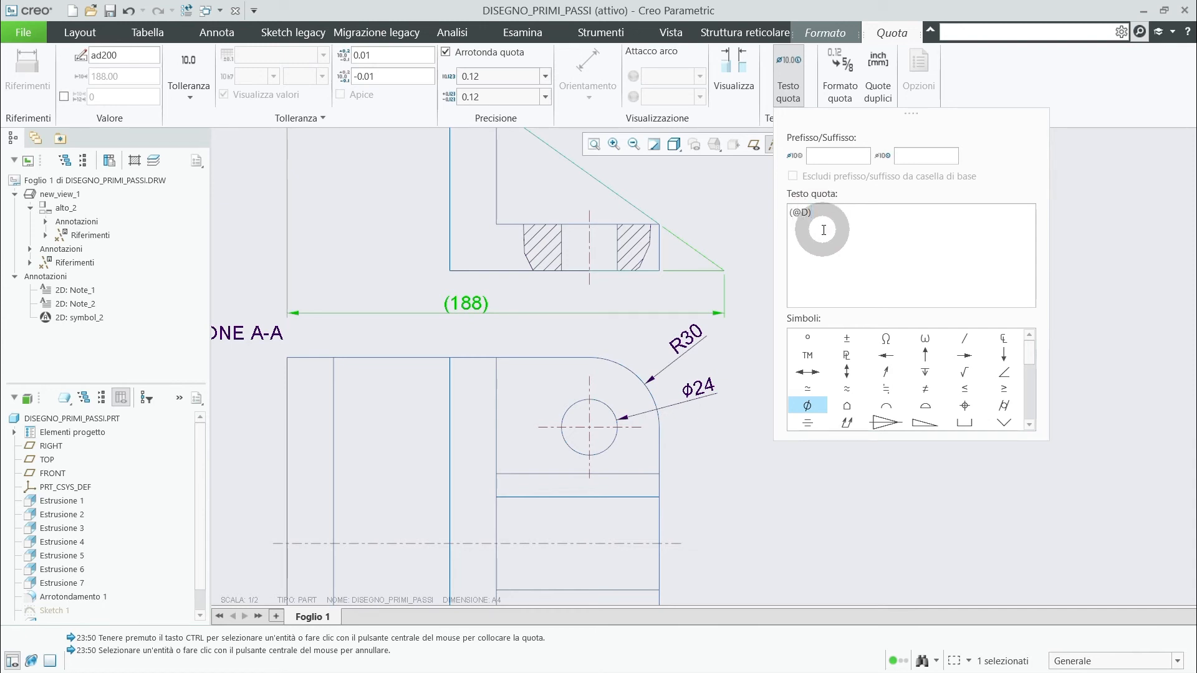
key("BackSpace")
left_click(782, 212)
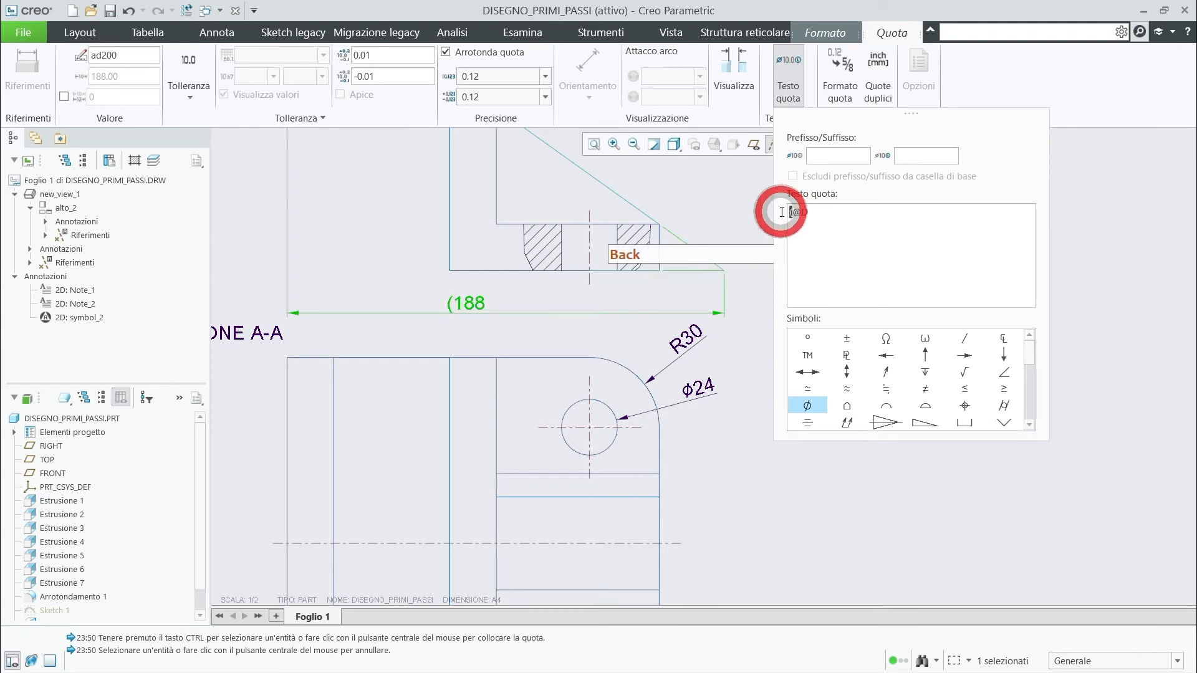
key("BackSpace")
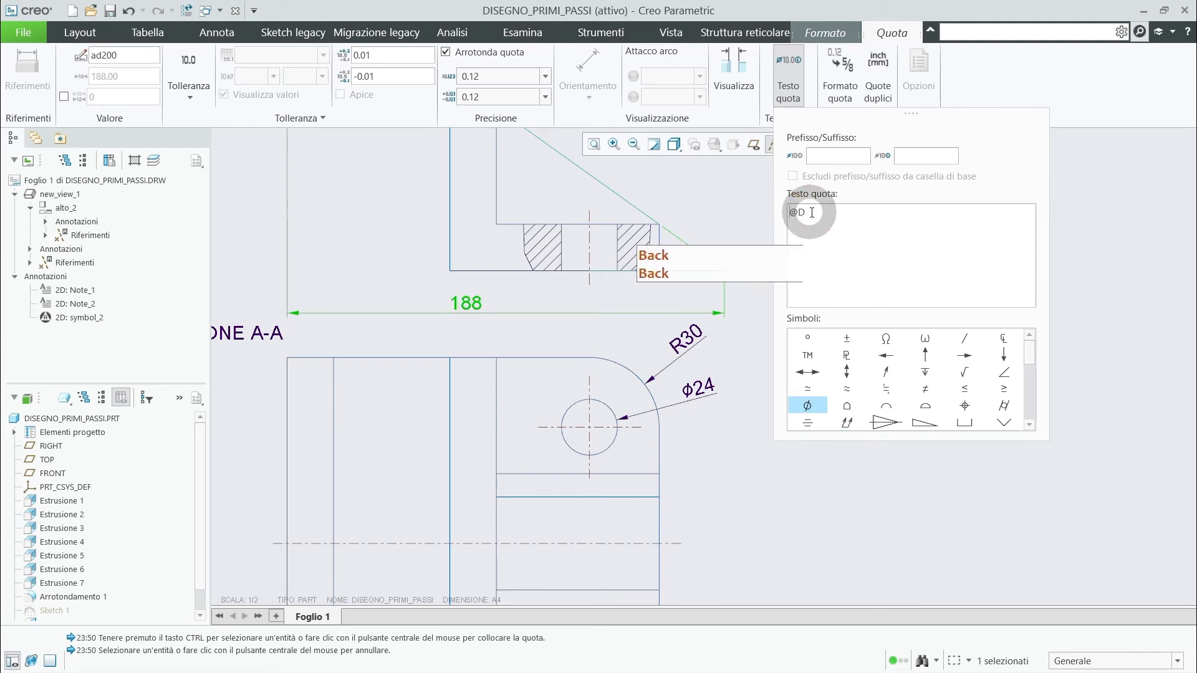
- Try a second text line beneath @D in the horizontal dimension, first "= =" and then "Note", and remove it again
left_click(811, 213)
key("Return")
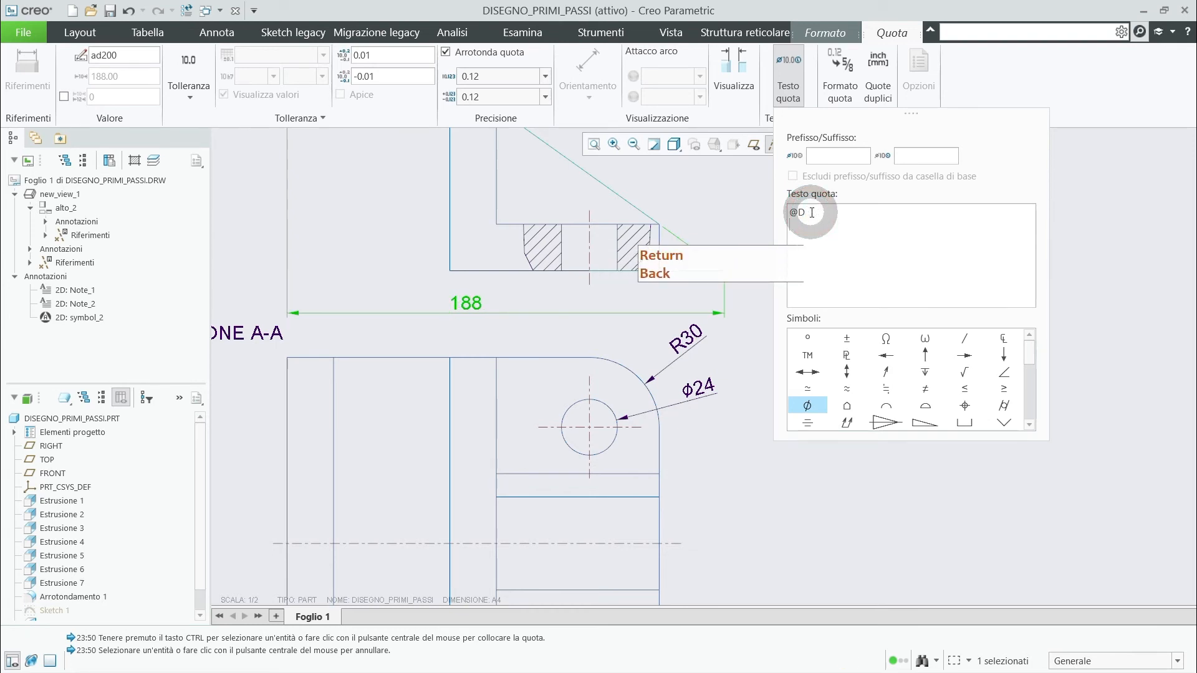
type("= =")
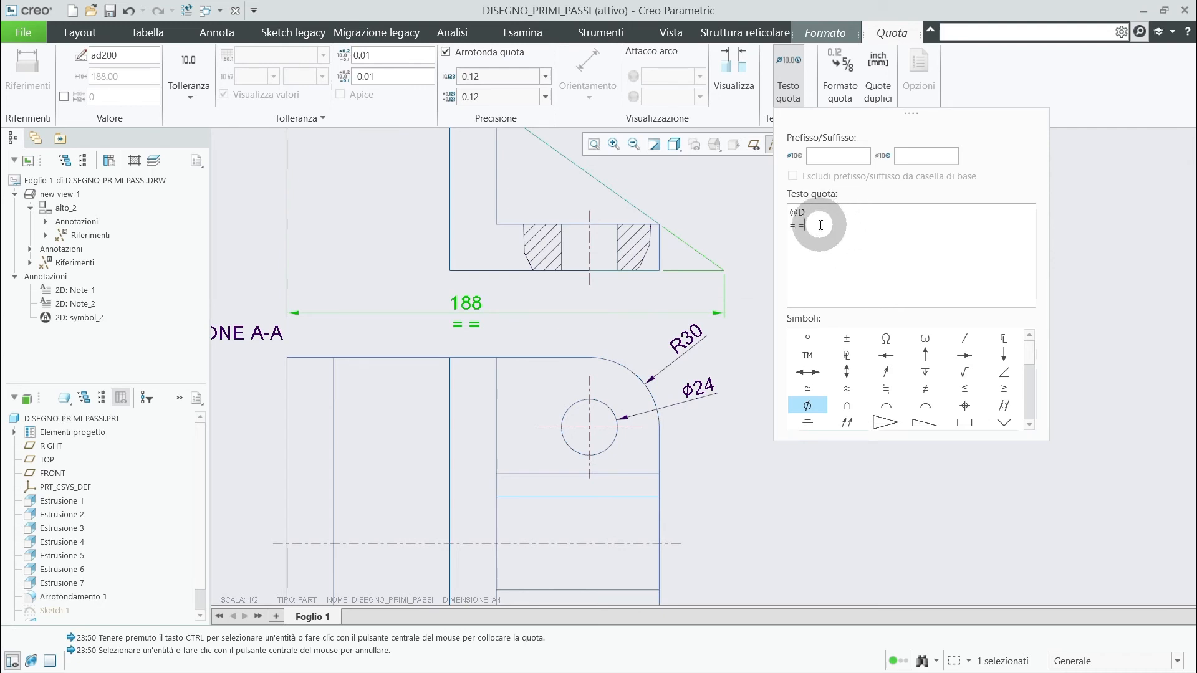
left_click_drag(806, 225, 789, 224)
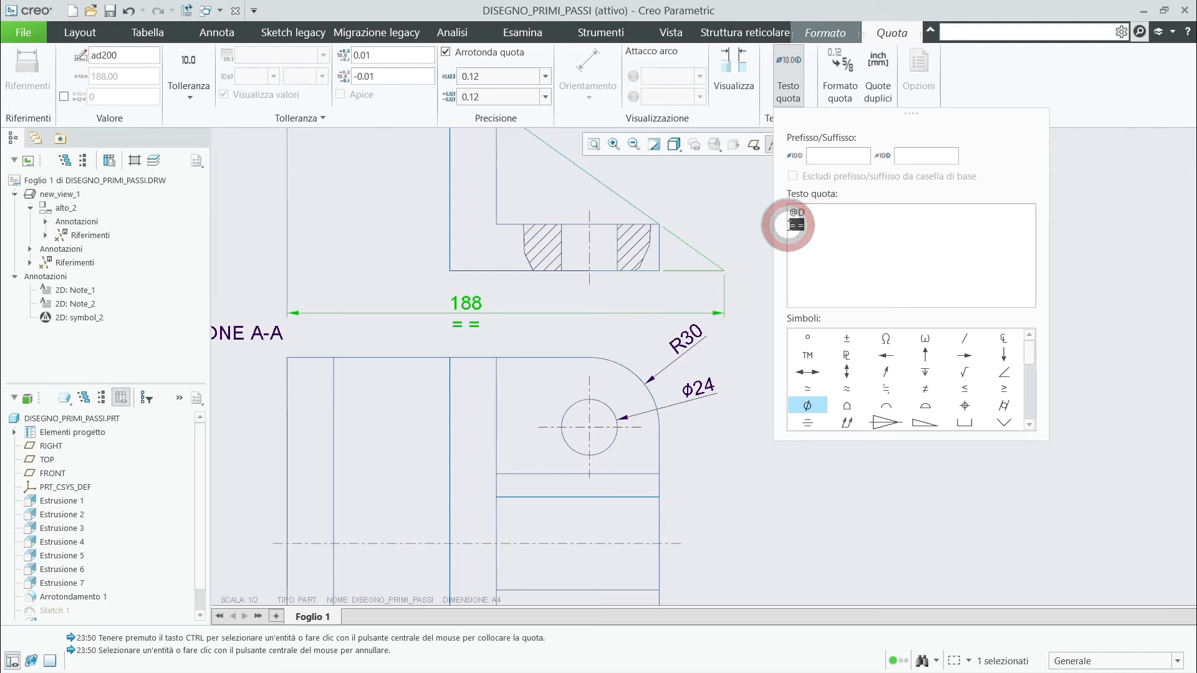
type("No")
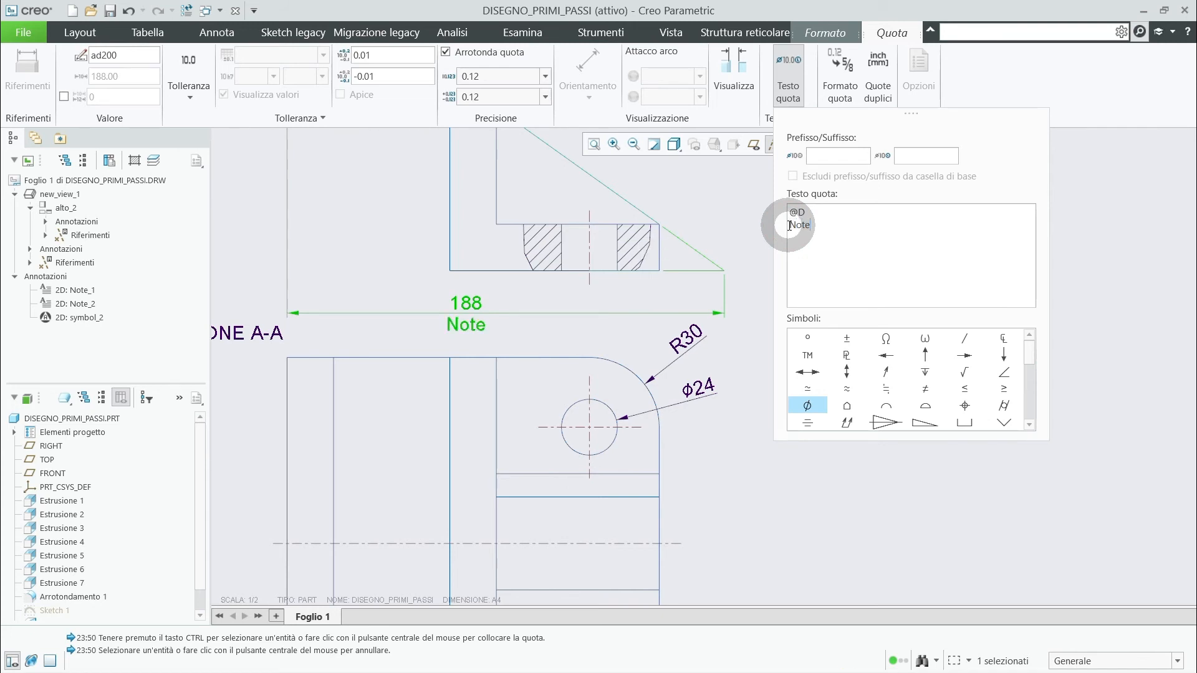
type("te")
left_click(852, 232)
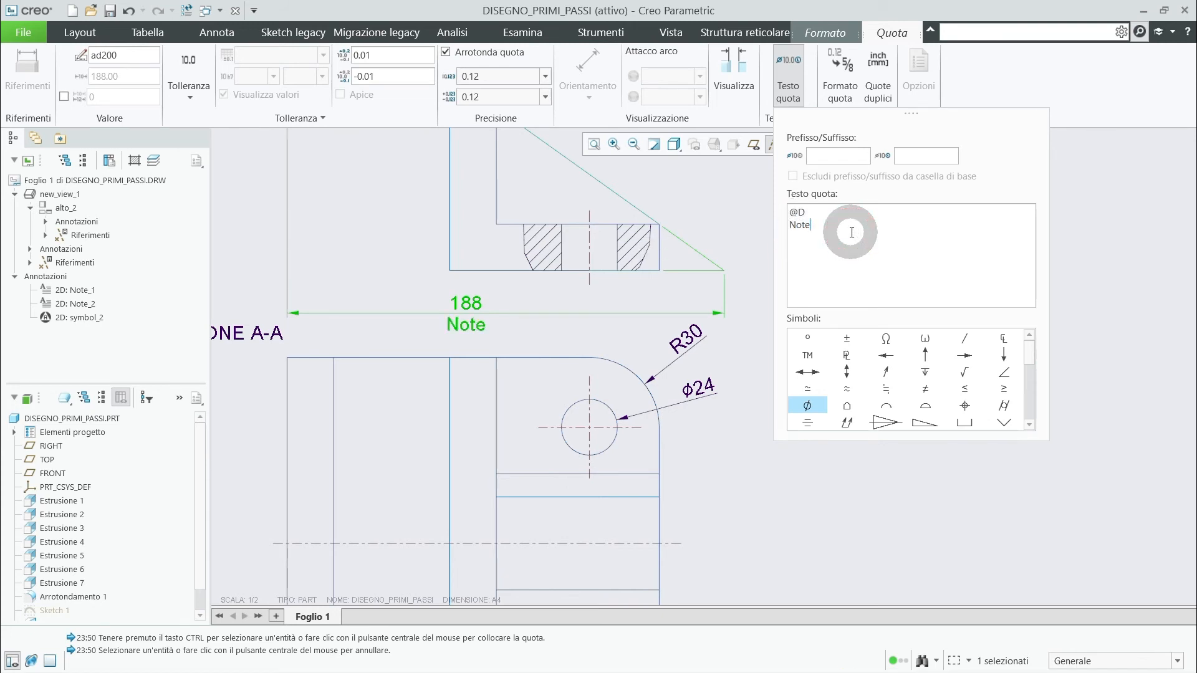
left_click_drag(810, 225, 780, 223)
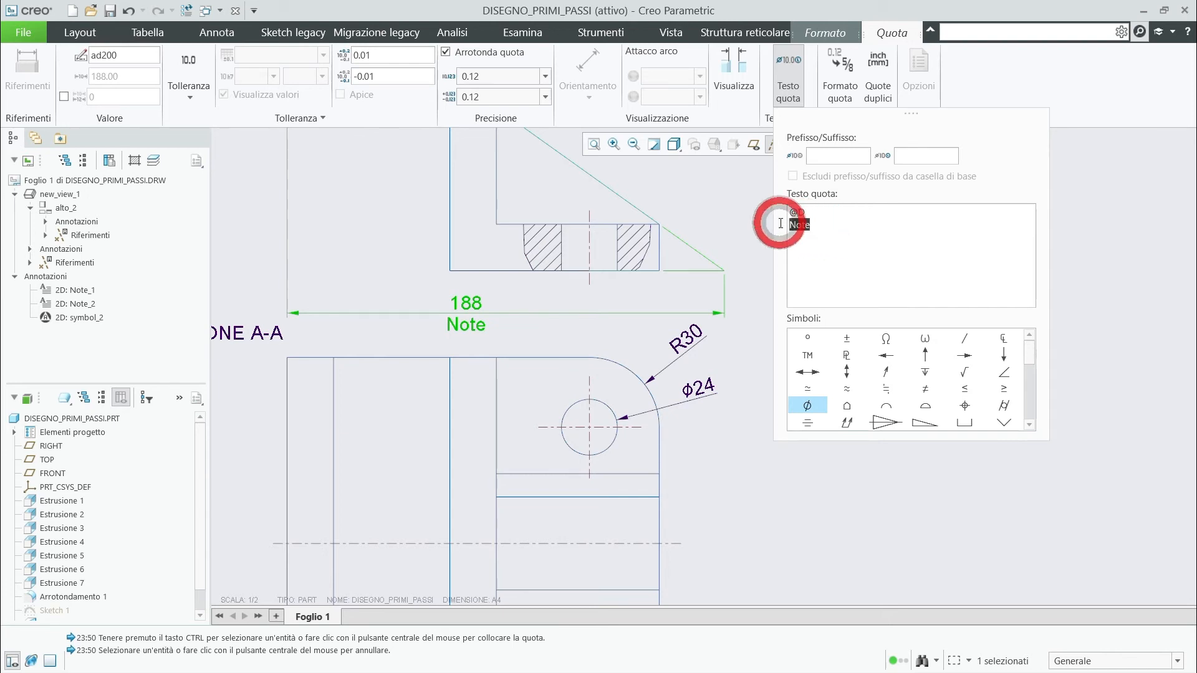
key("BackSpace")
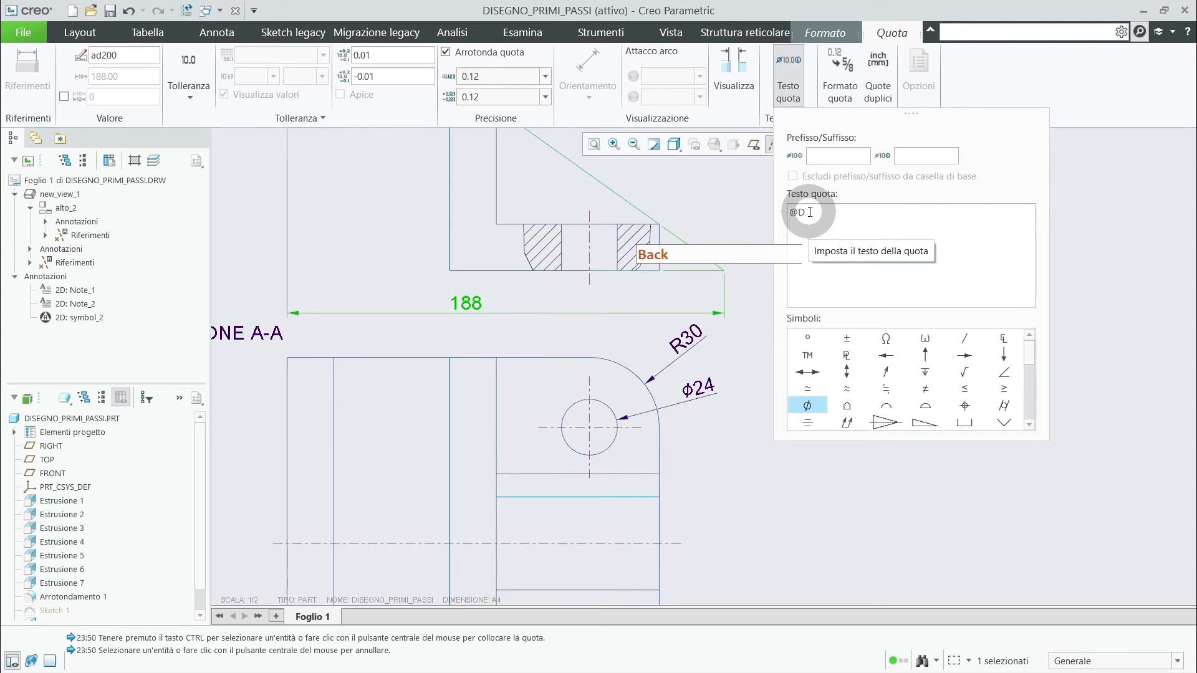
- Replace the horizontal dimension's text @D with "@O Lunghezza" to hide its value and show only the word
double_click(802, 214)
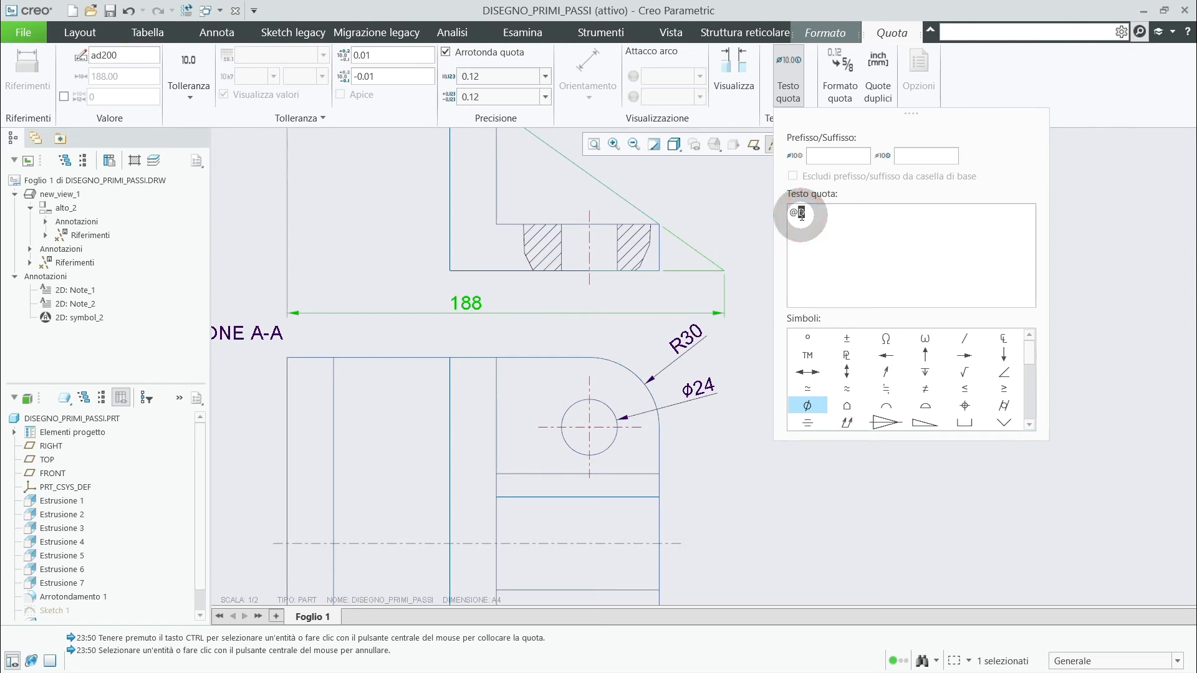
type("O")
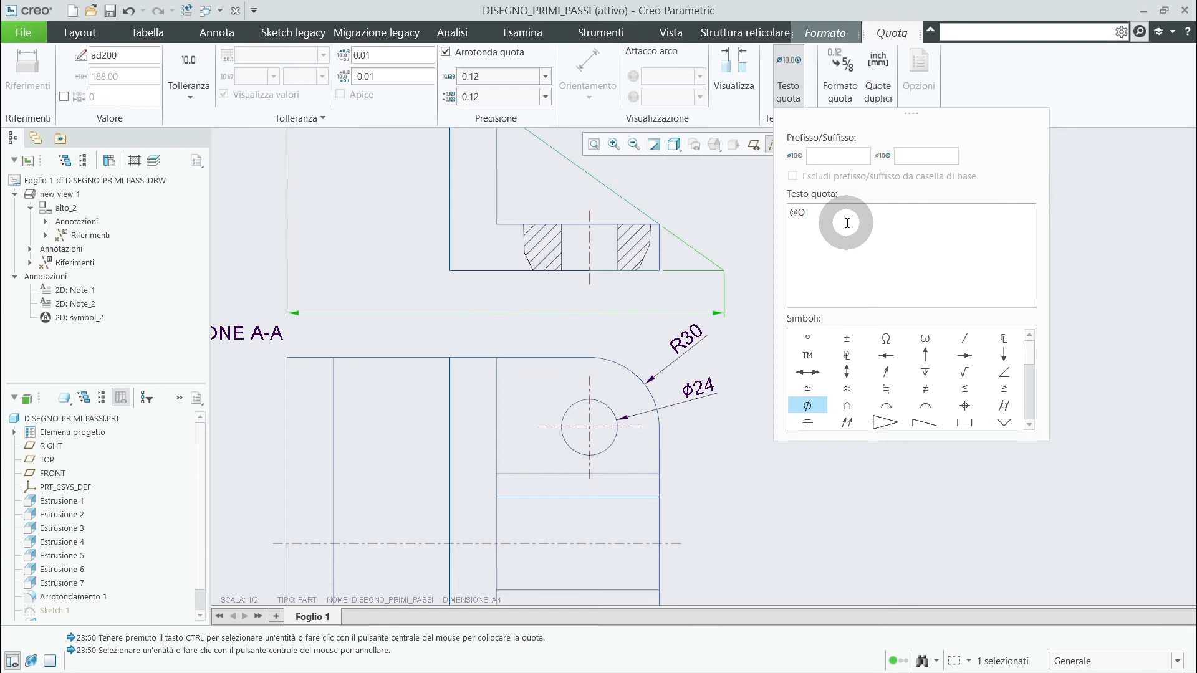
type(" Lunghezza")
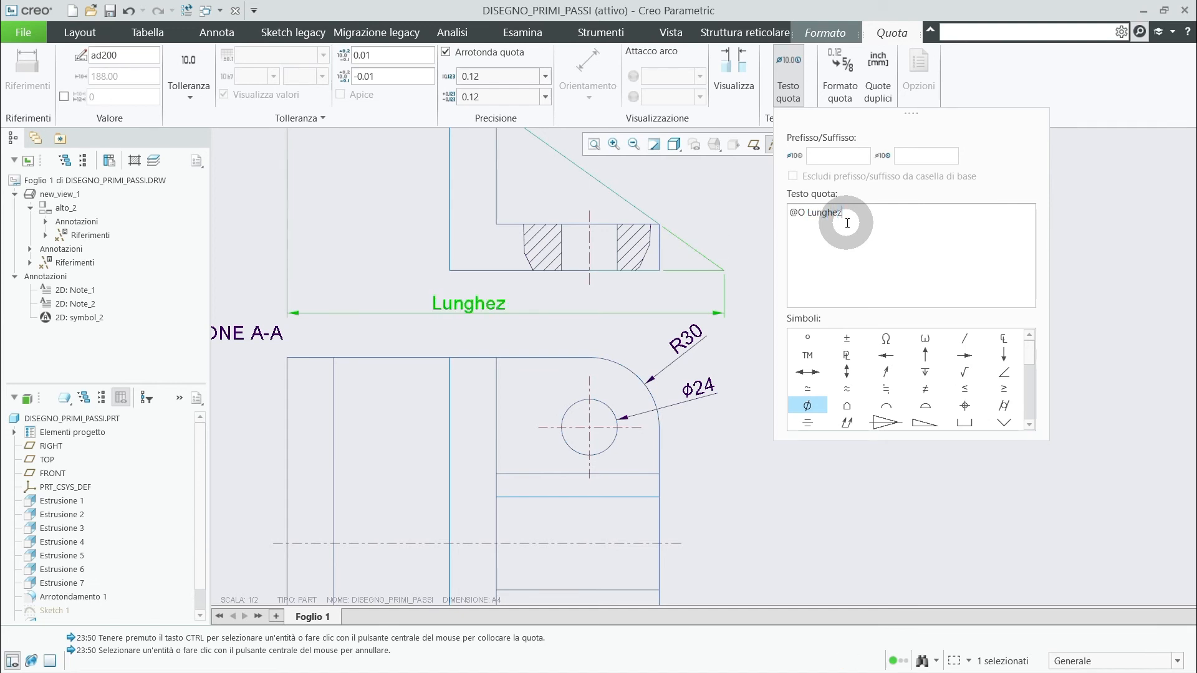
left_click(803, 215)
left_click_drag(804, 214, 796, 214)
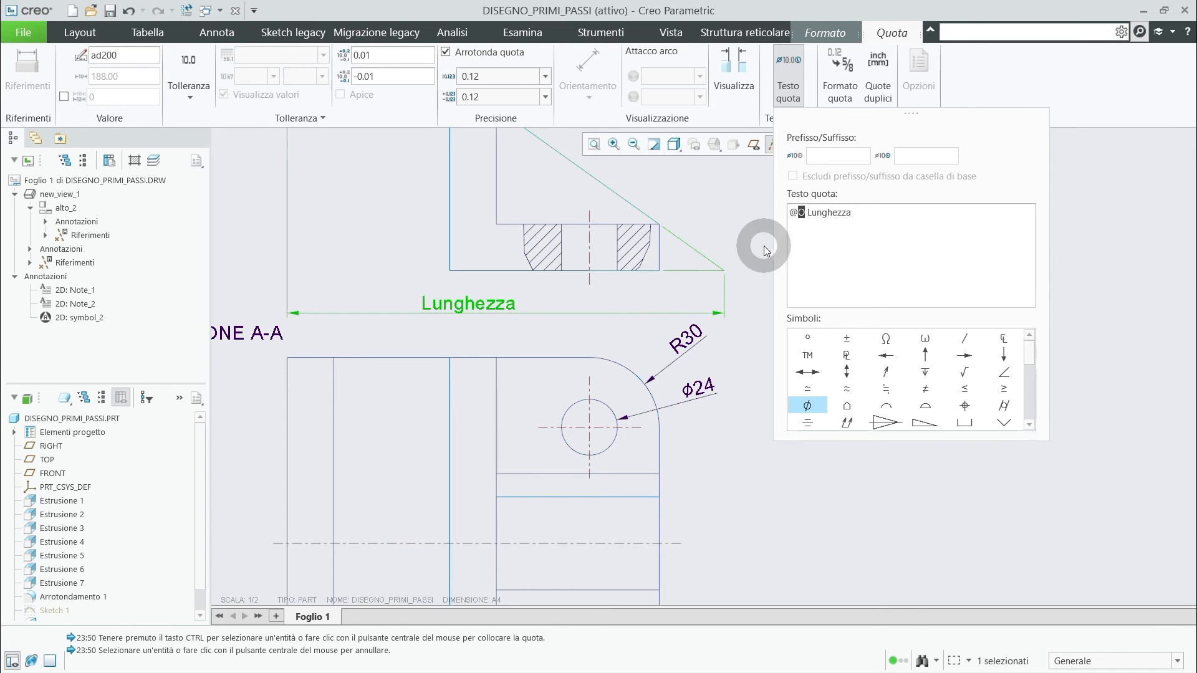
left_click(746, 241)
- Delete the horizontal dimension beneath the section view and leave nothing selected
left_click(624, 311)
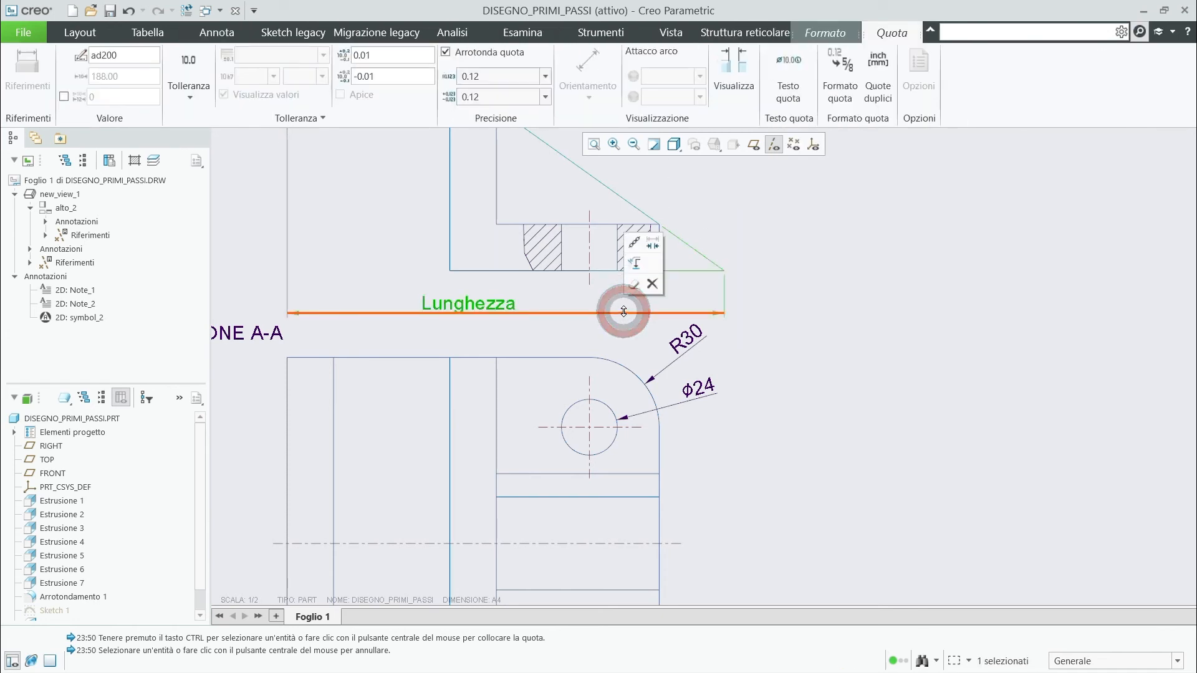
key("Delete")
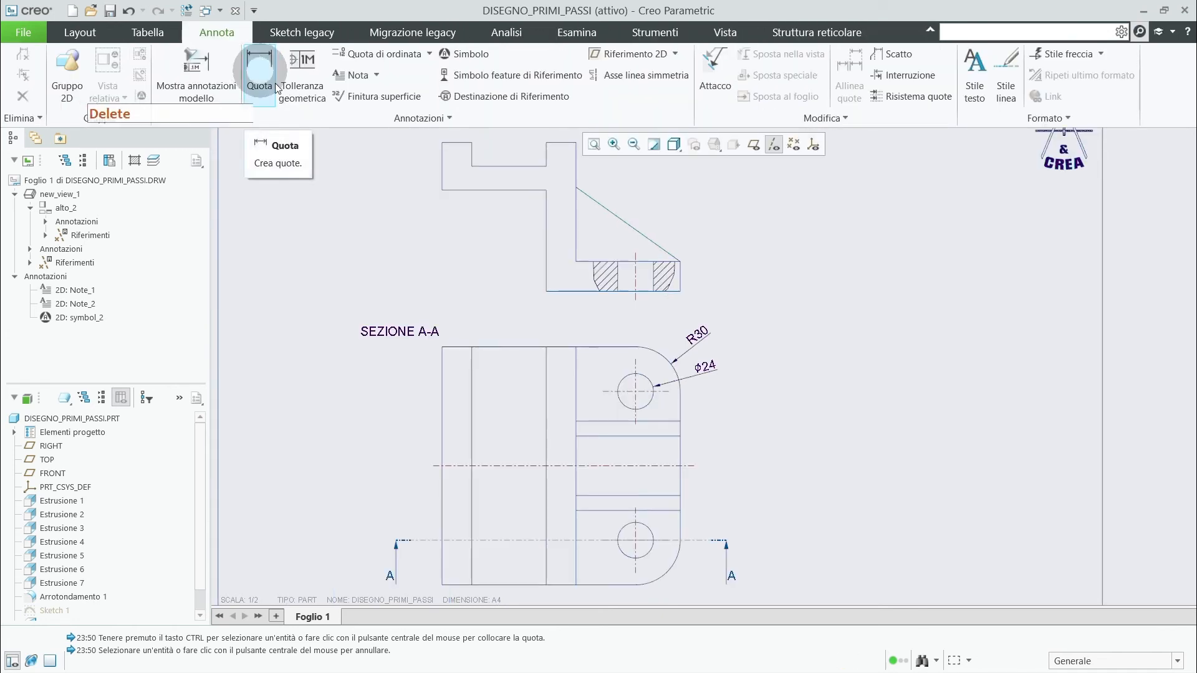
left_click(706, 337)
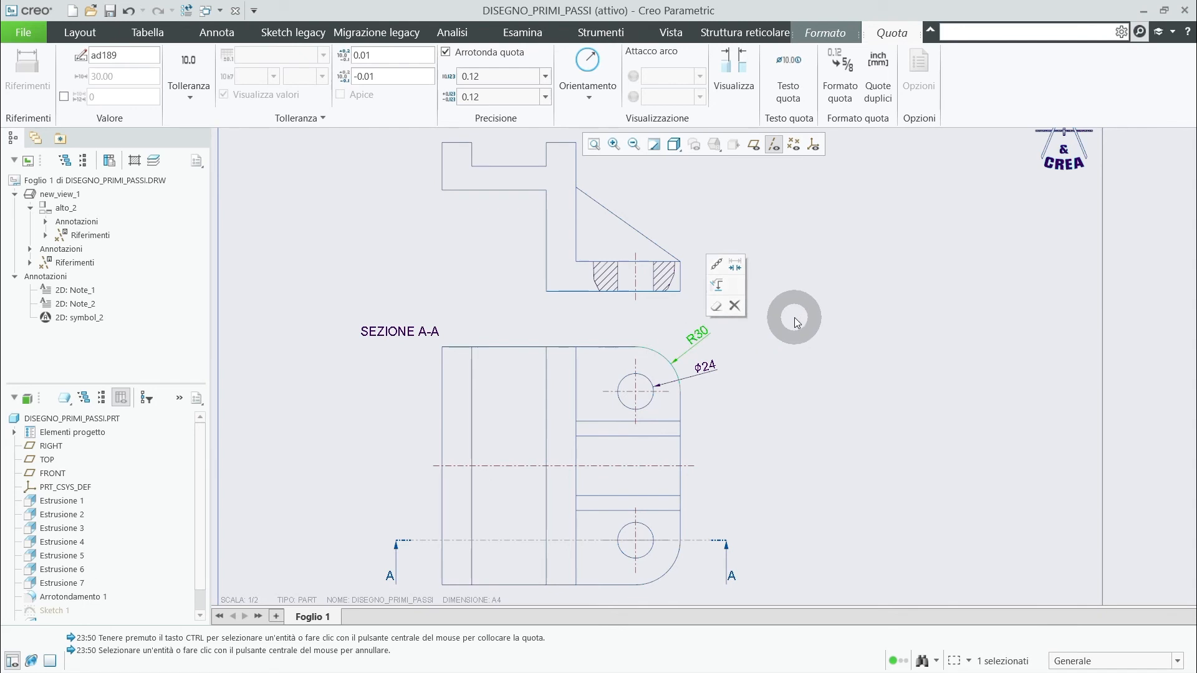
left_click(814, 314)
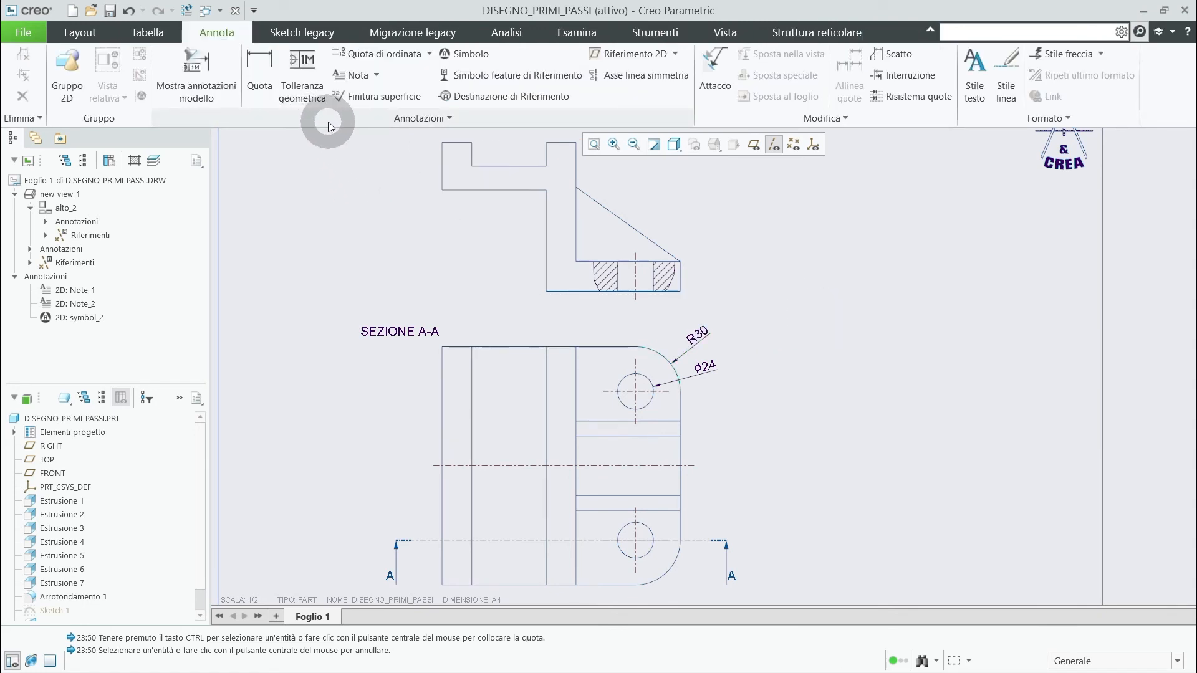
- Start ordinate dimensions in the lower view with its bottom edge as baseline and the lower rib's lower edge as first reference
left_click(397, 60)
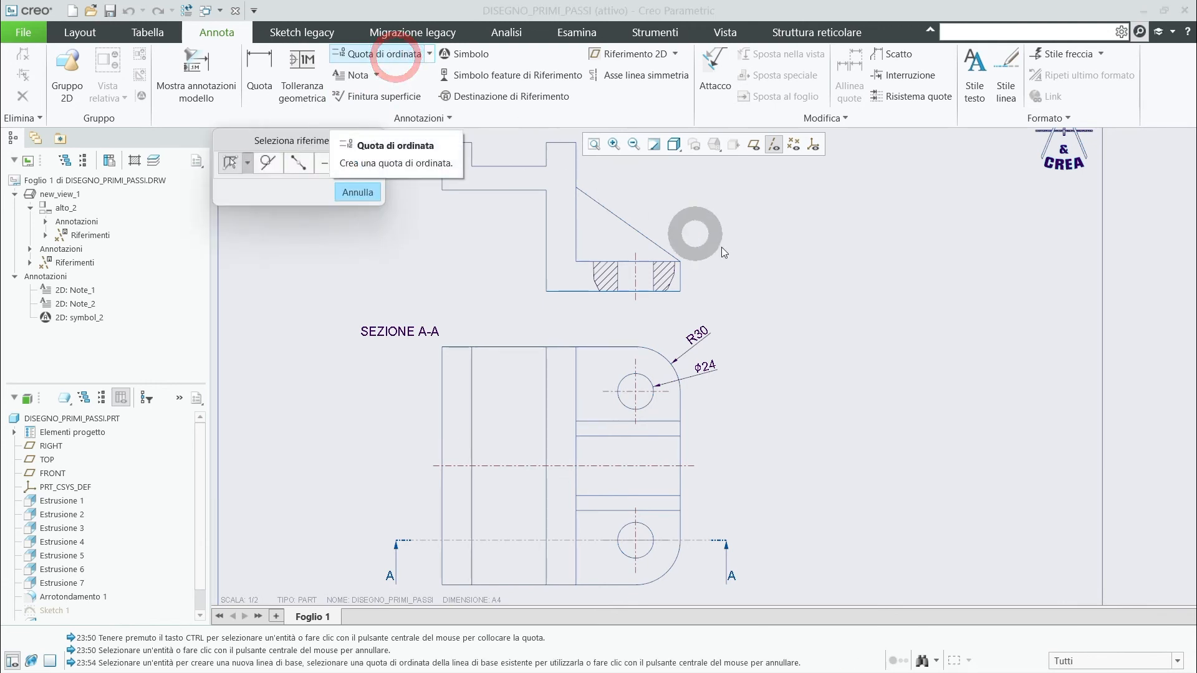
scroll(796, 227, "up", 3)
scroll(770, 440, "down", 4)
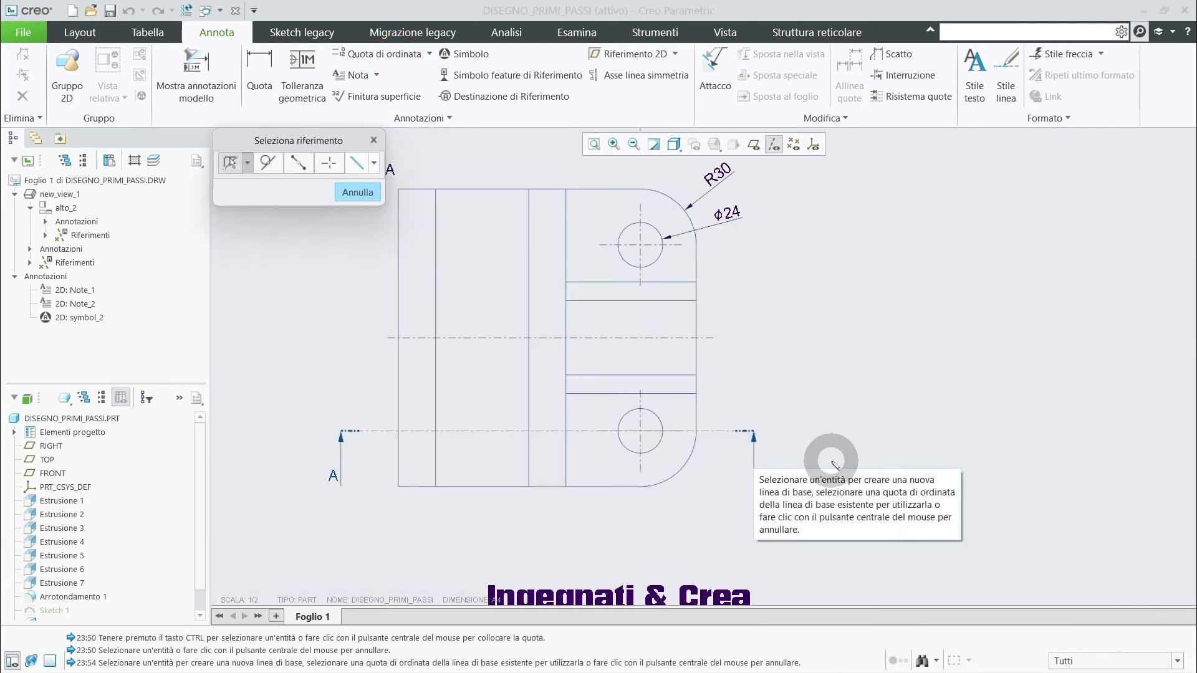
left_click(621, 490)
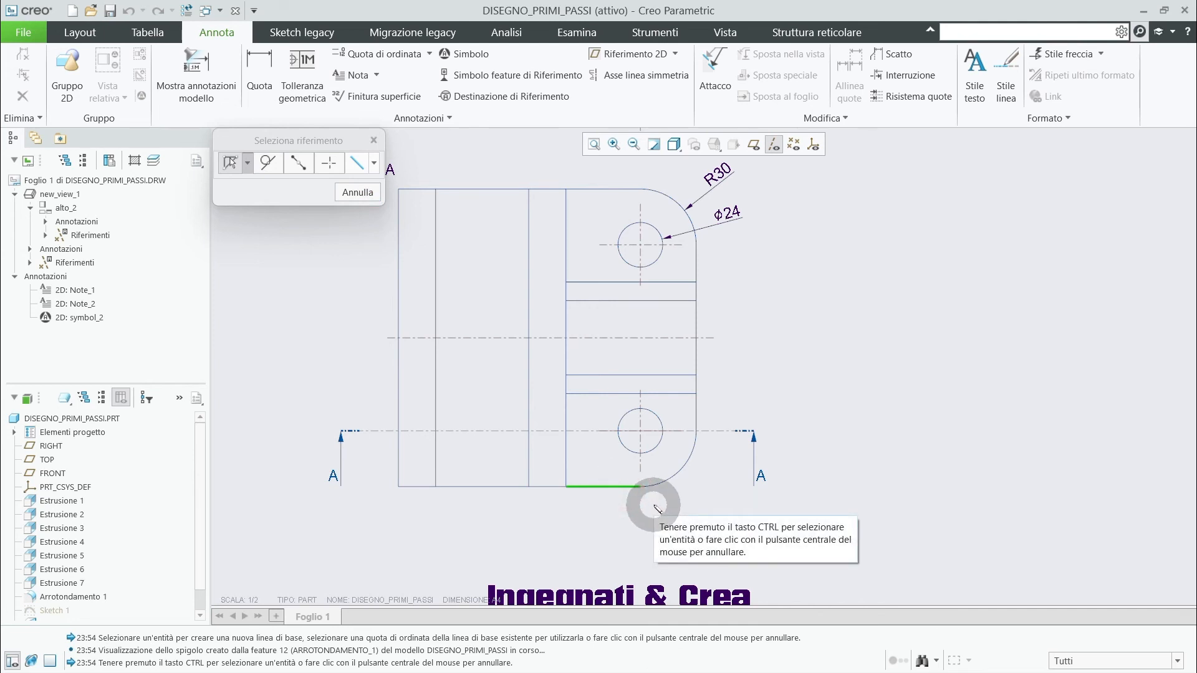
key("ctrl")
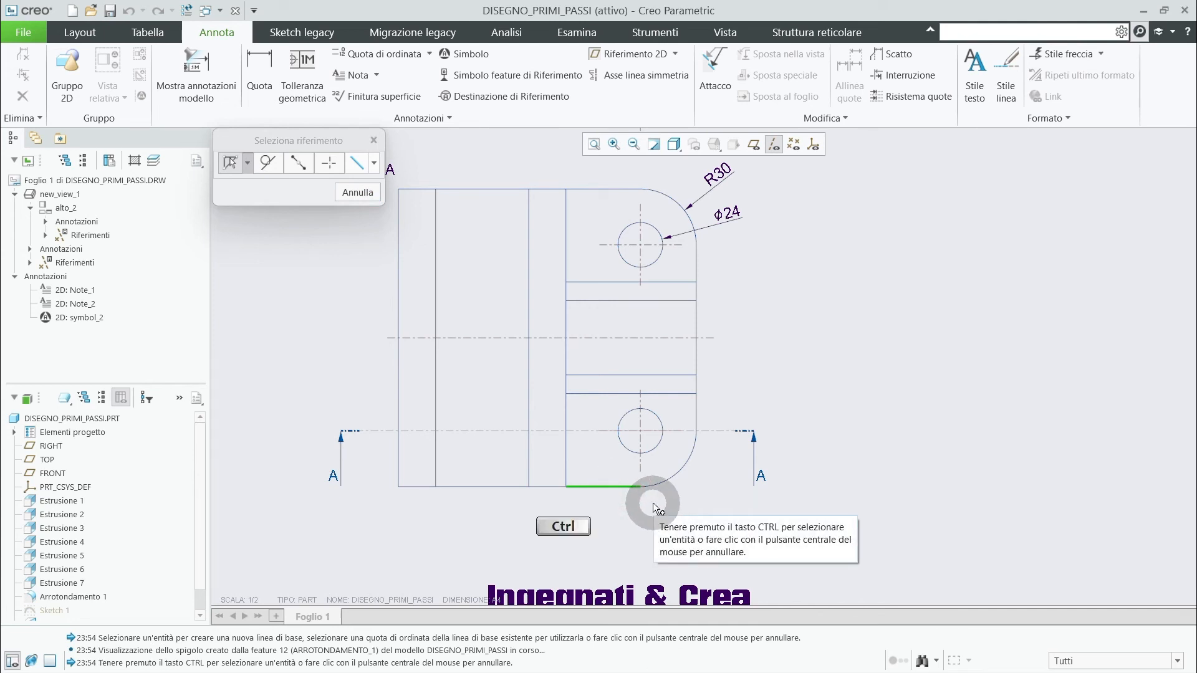
left_click(677, 394, "ctrl")
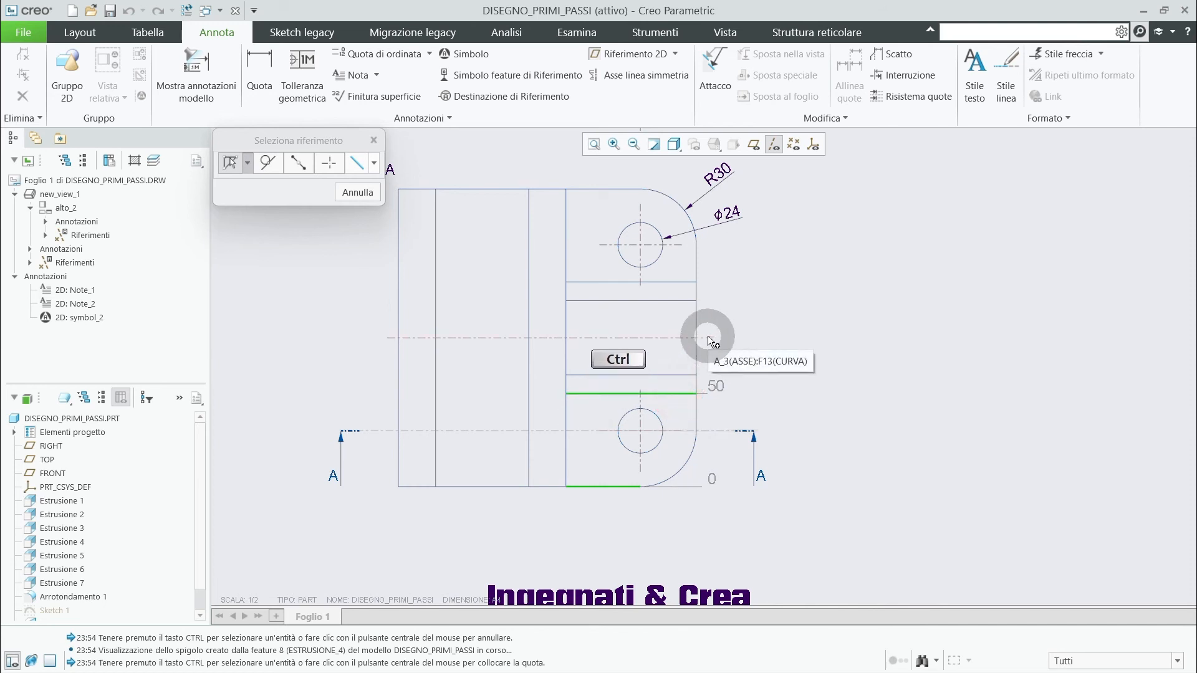
- Add the central axis, both upper rib edges, the upper hole's axis and the top edge, and place the ordinate dimensions right of the view
left_click(707, 338, "ctrl")
left_click(685, 300, "ctrl")
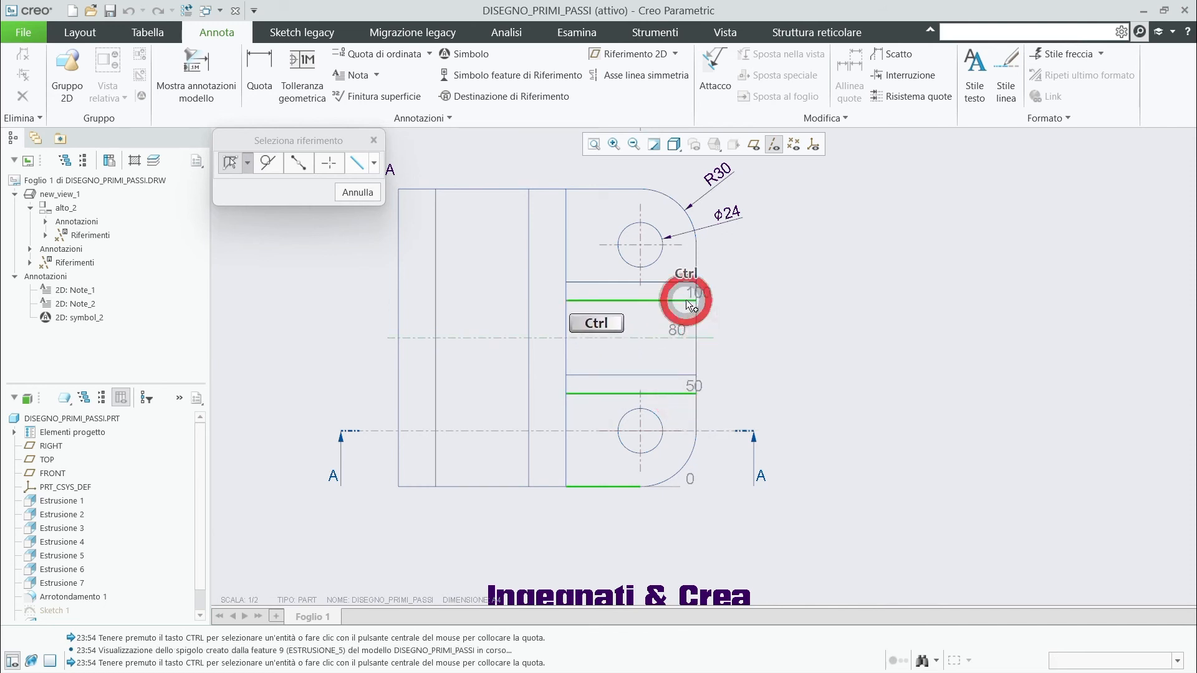
left_click(683, 282, "ctrl")
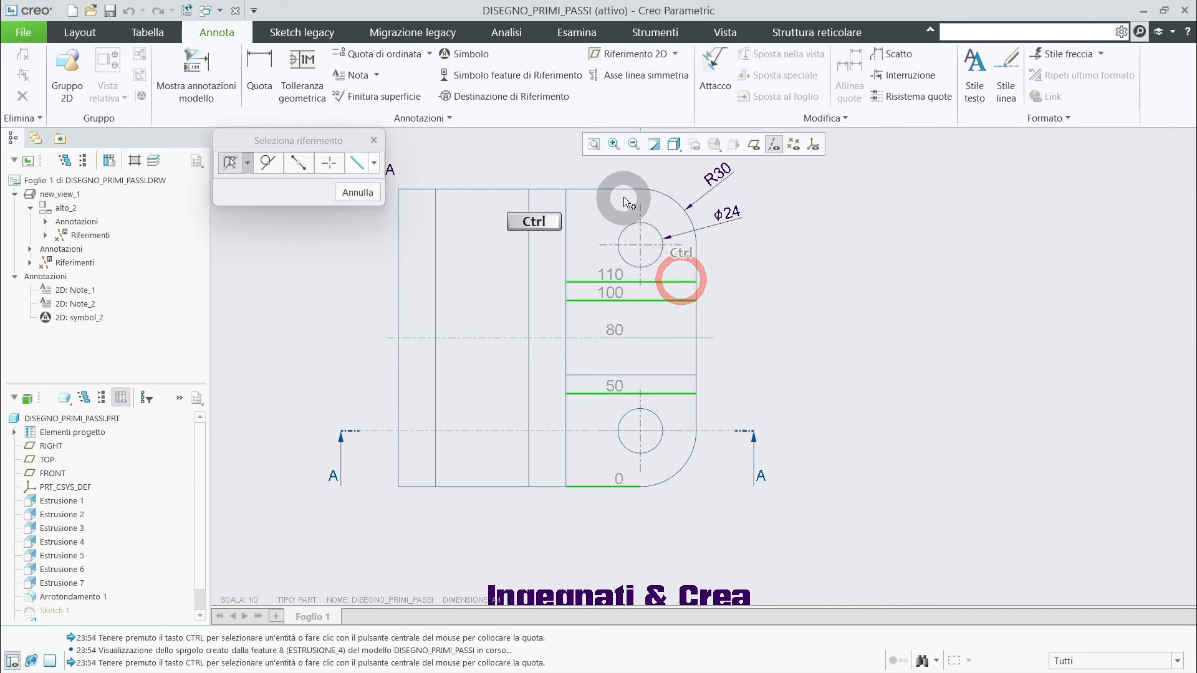
left_click(680, 245, "ctrl")
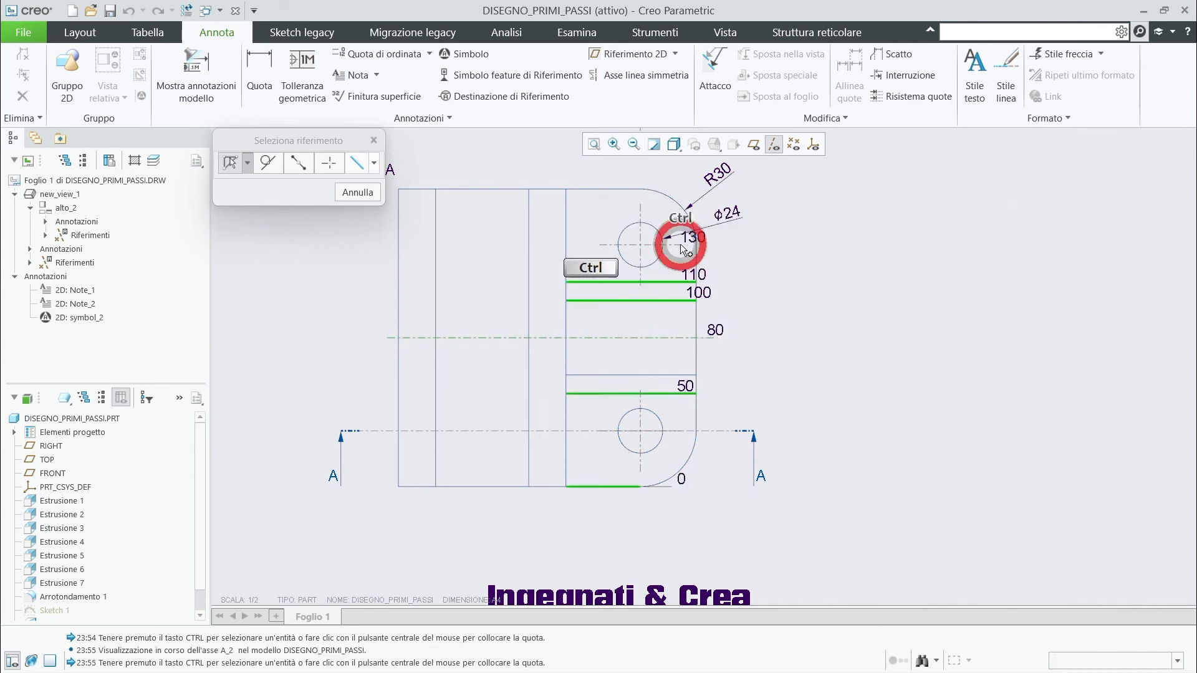
left_click(619, 191, "ctrl")
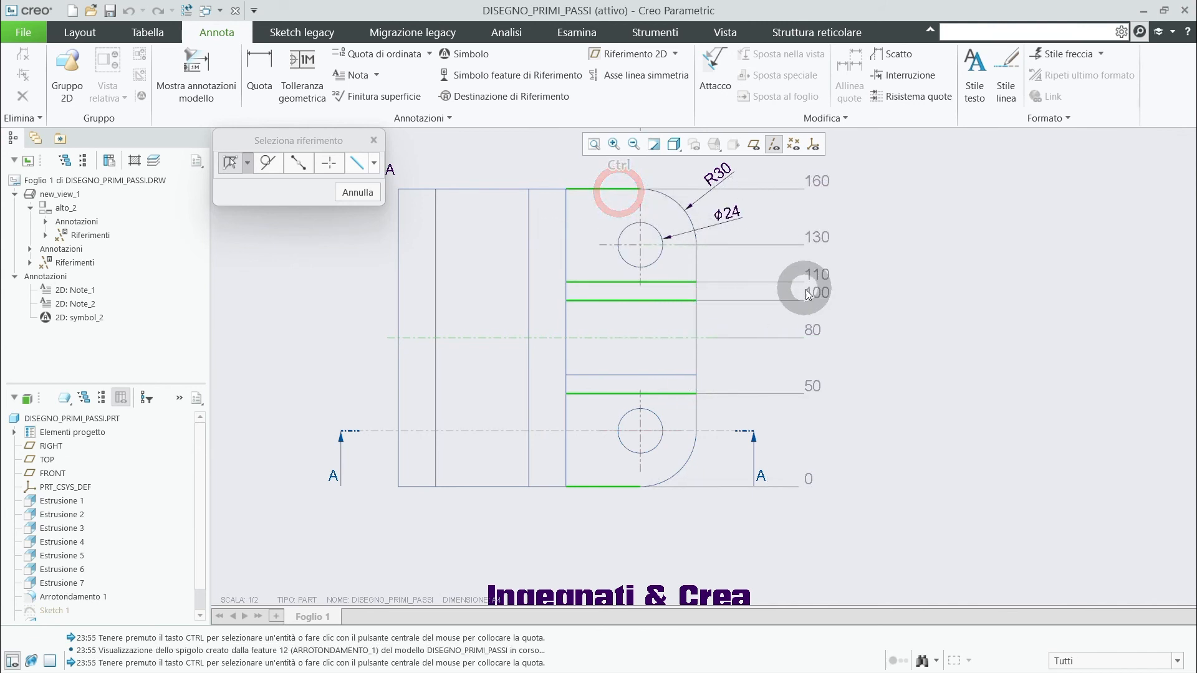
middle_click(824, 331)
middle_click(910, 358)
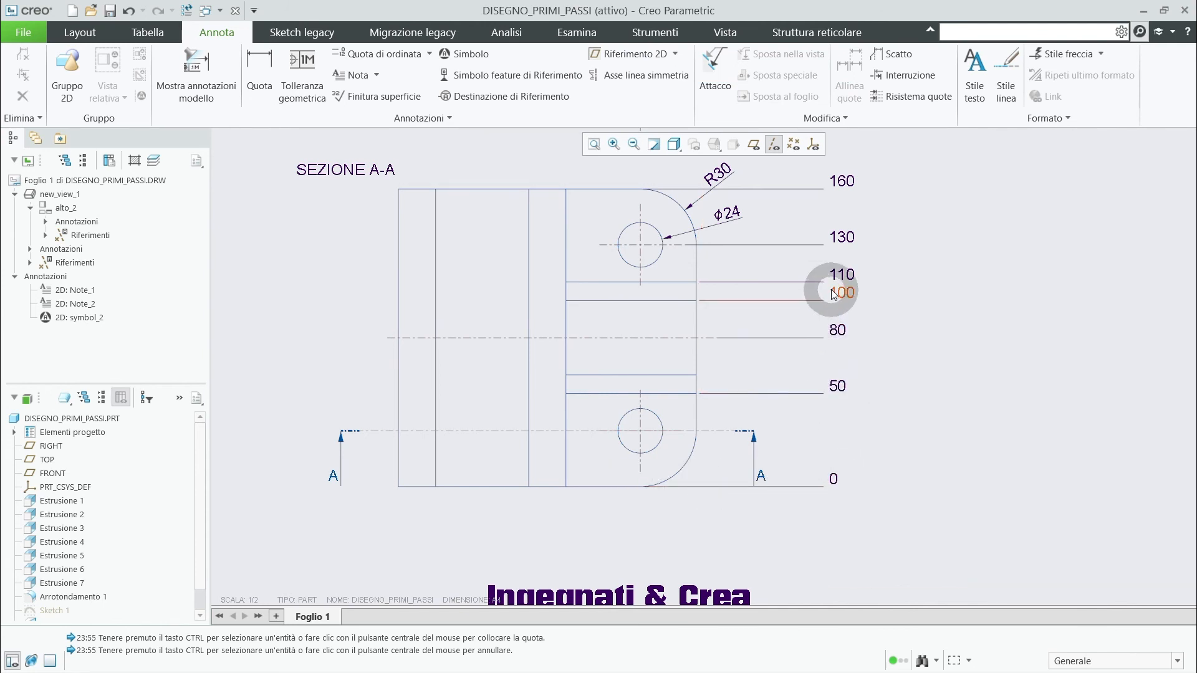
- Create a reference dimension (Quota riferimento) on the lower view's left vertical edge and place it to the left of the view
scroll(861, 481, "down", 2)
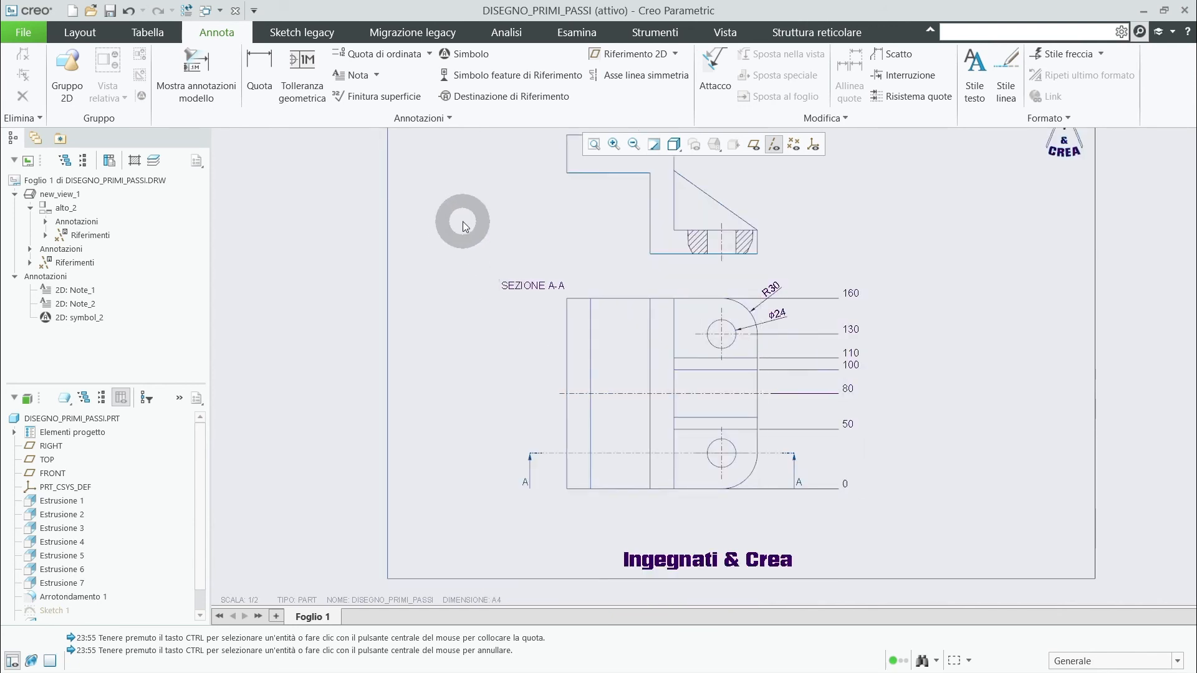
left_click(361, 120)
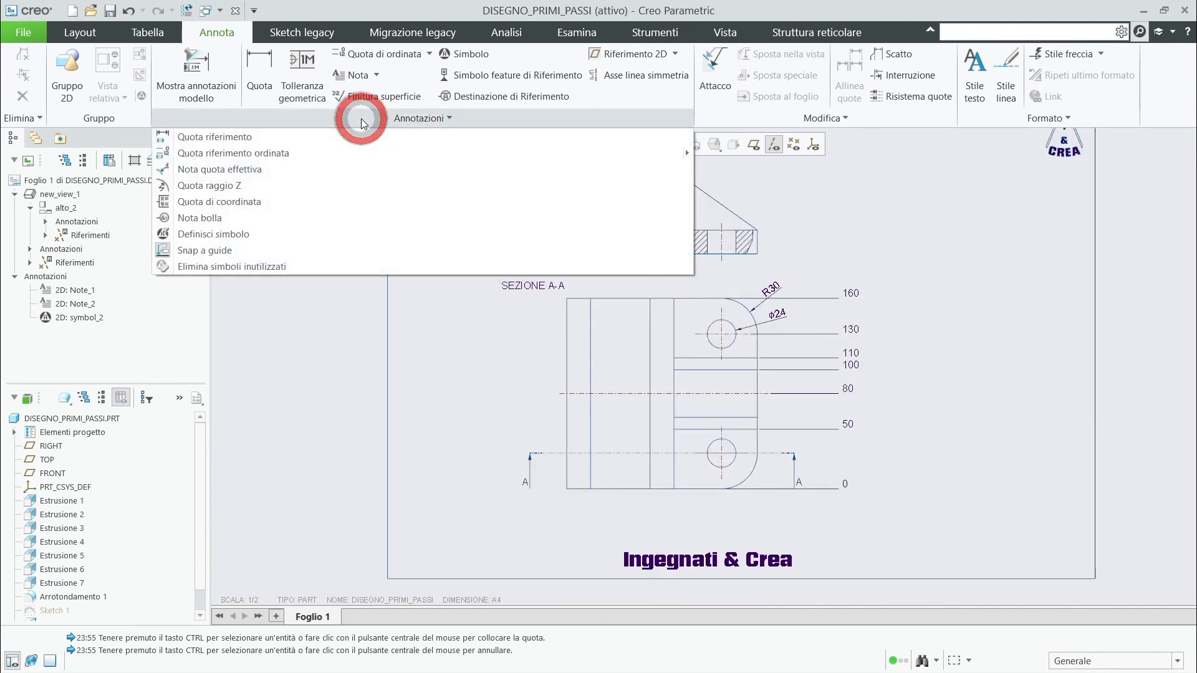
left_click(249, 137)
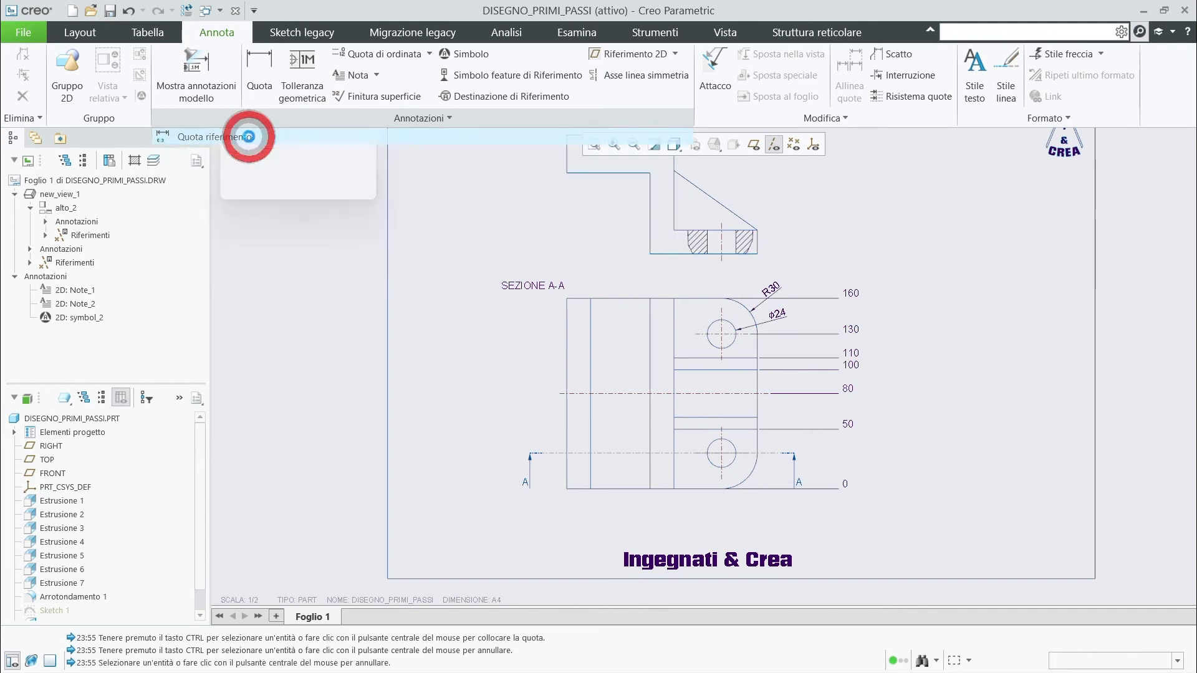
left_click(567, 376)
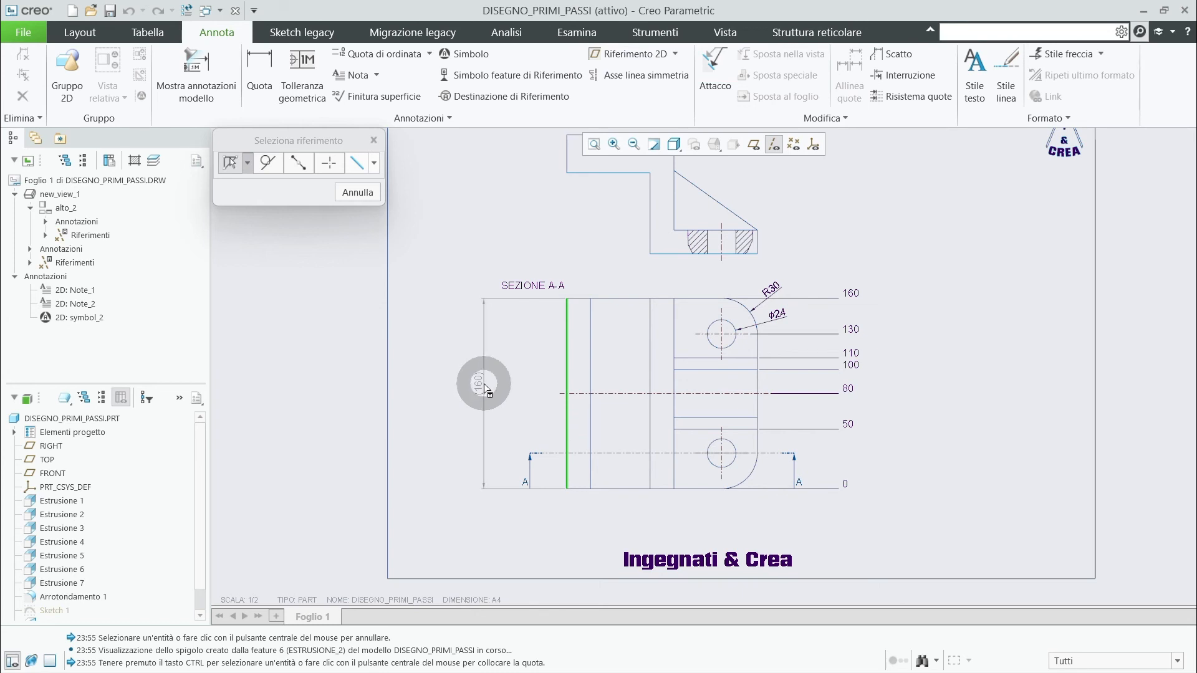
middle_click(483, 384)
left_click(468, 413)
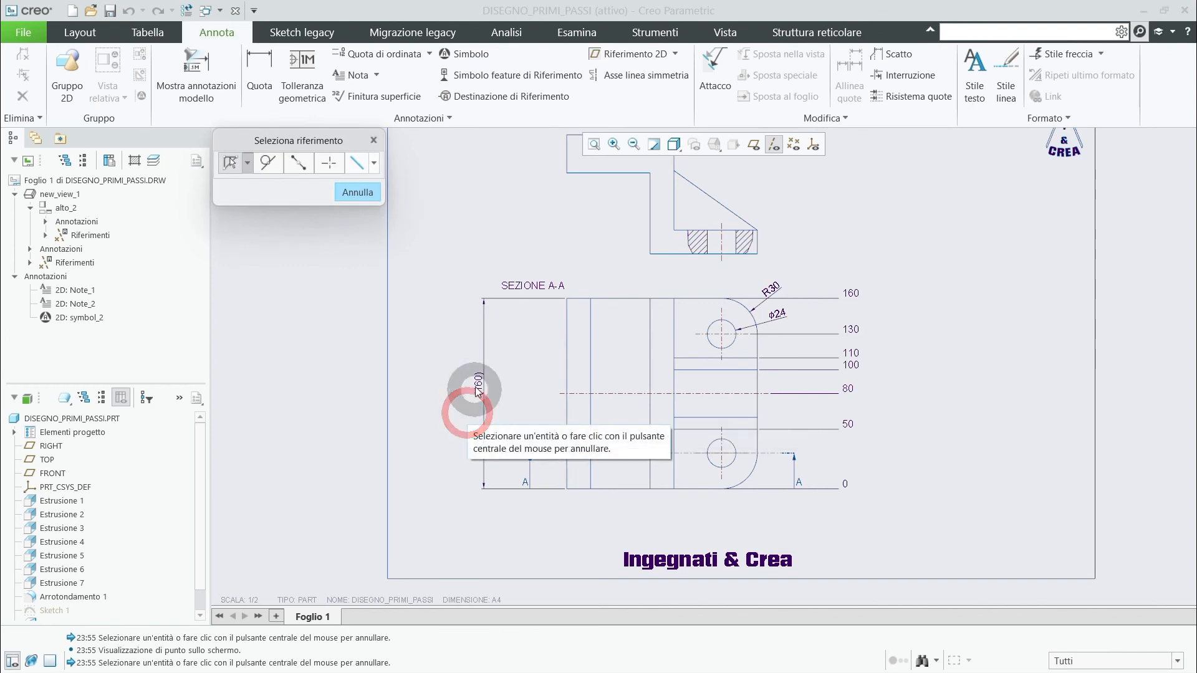
- Finish the reference dimensioning and dimension the section view's upper-left vertical edge, placing the dimension to the left of the view
left_click(373, 139)
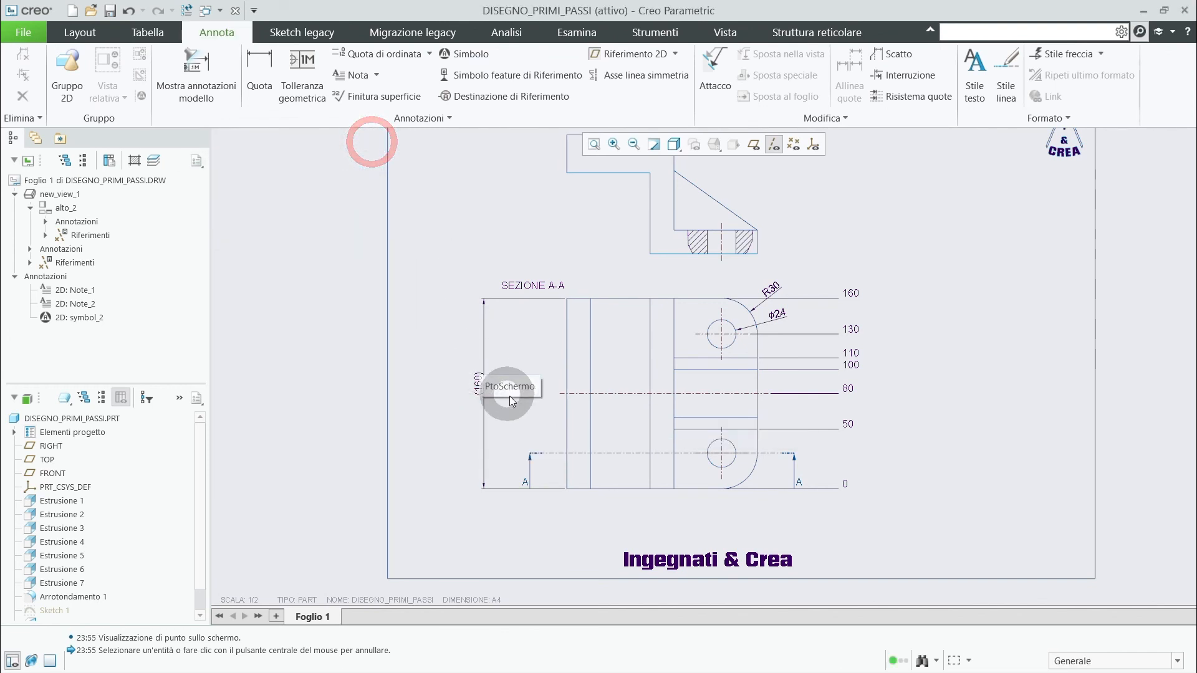
scroll(510, 395, "down", 5)
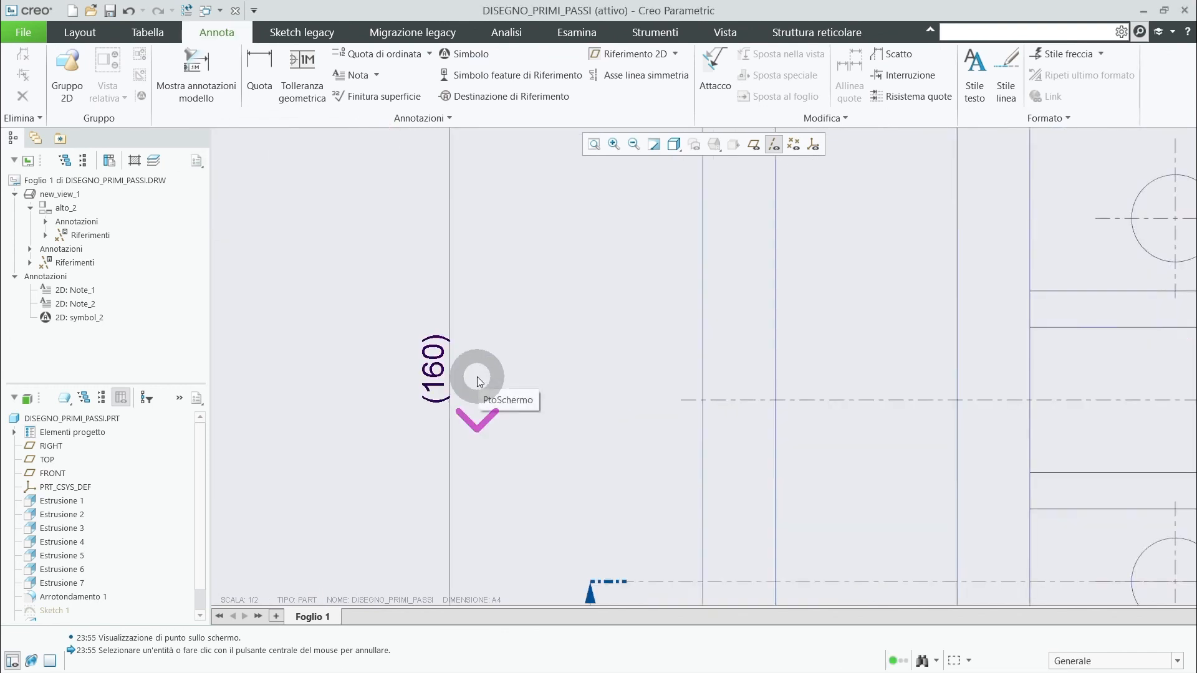
scroll(479, 381, "down", 1)
scroll(479, 381, "up", 5)
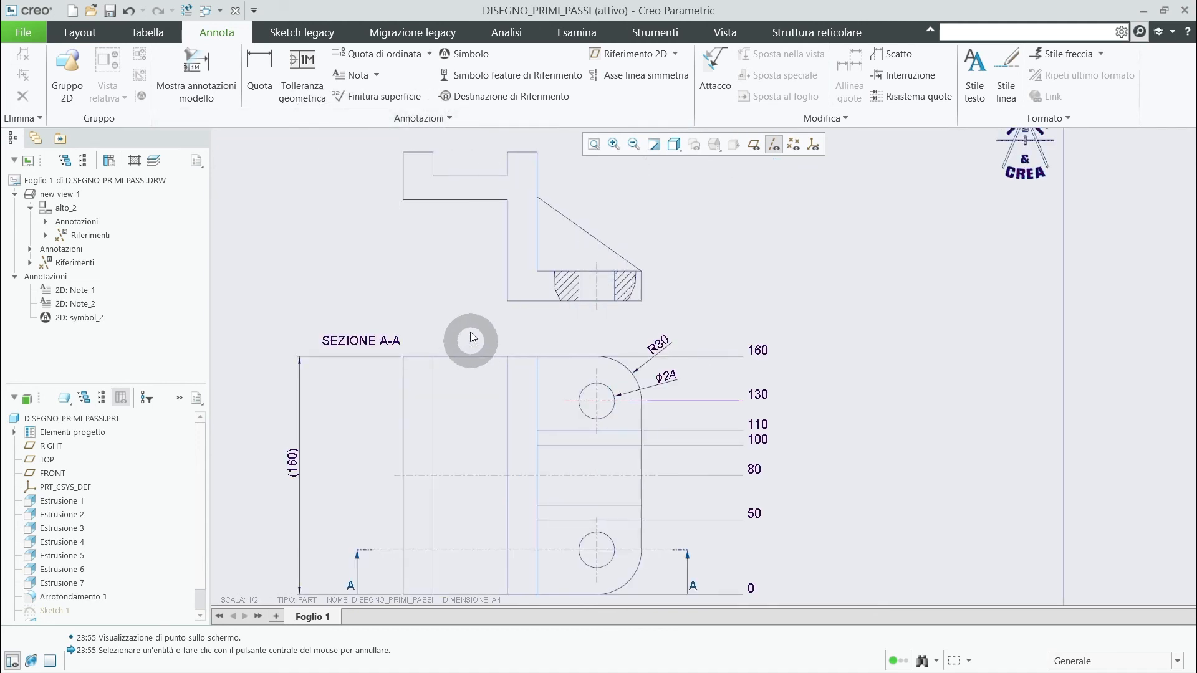
left_click(272, 70)
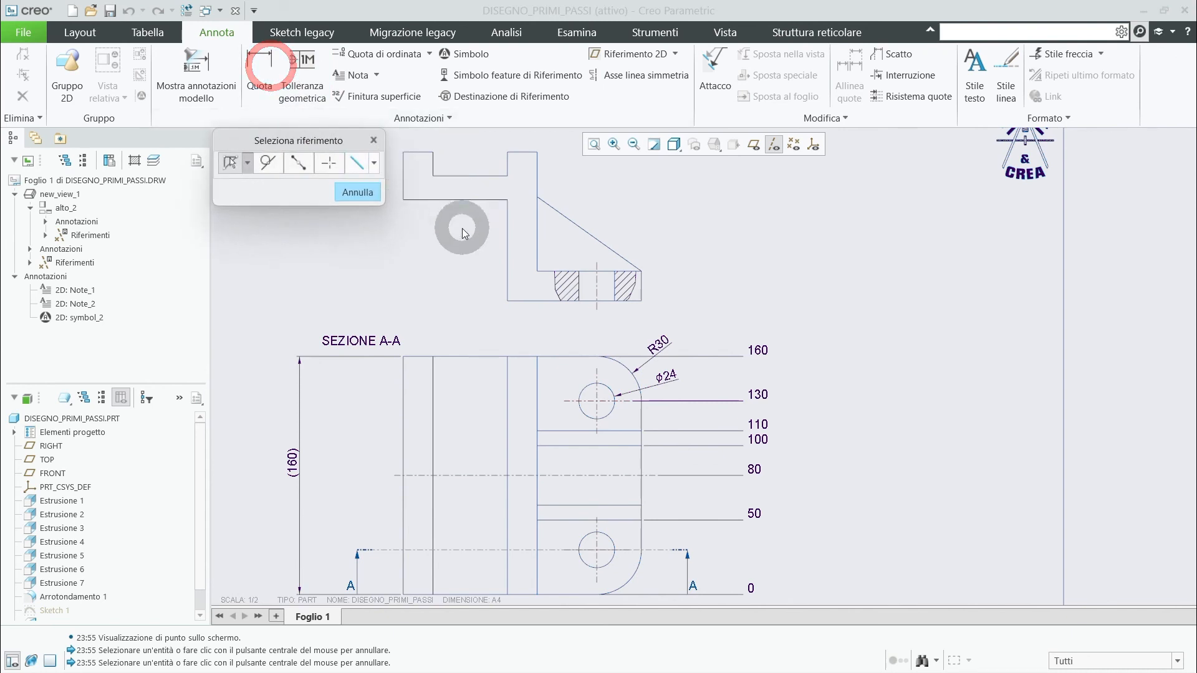
scroll(703, 271, "down", 2)
scroll(518, 231, "up", 3)
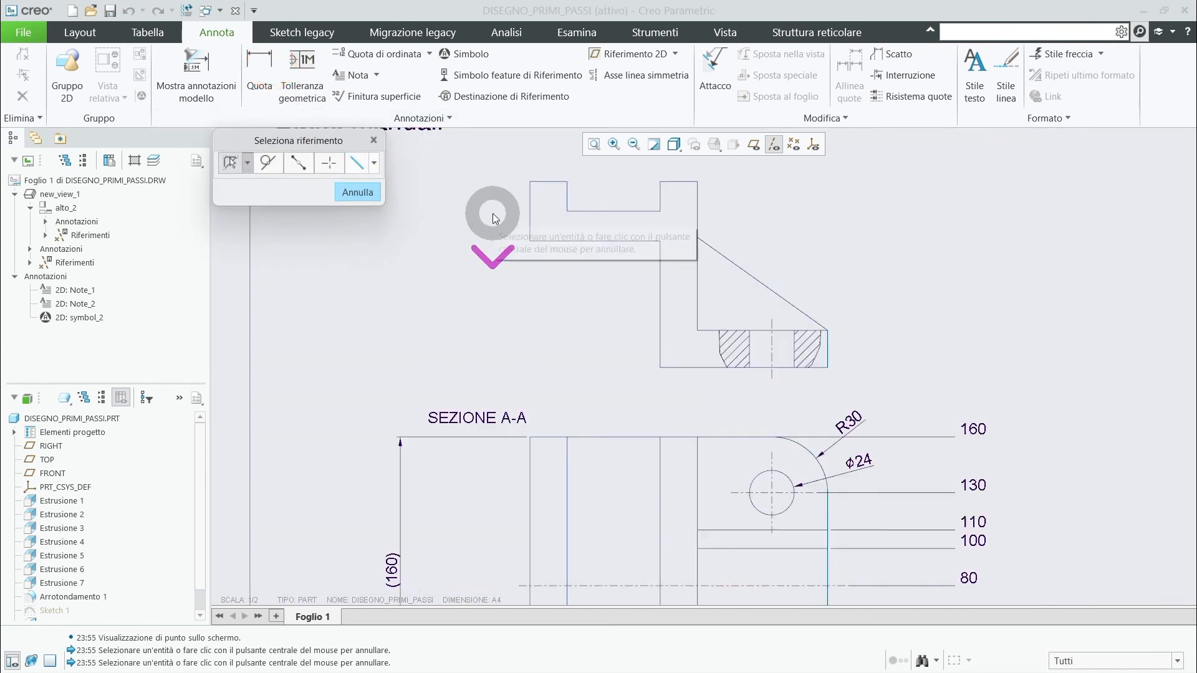
left_click(531, 208)
middle_click(453, 215)
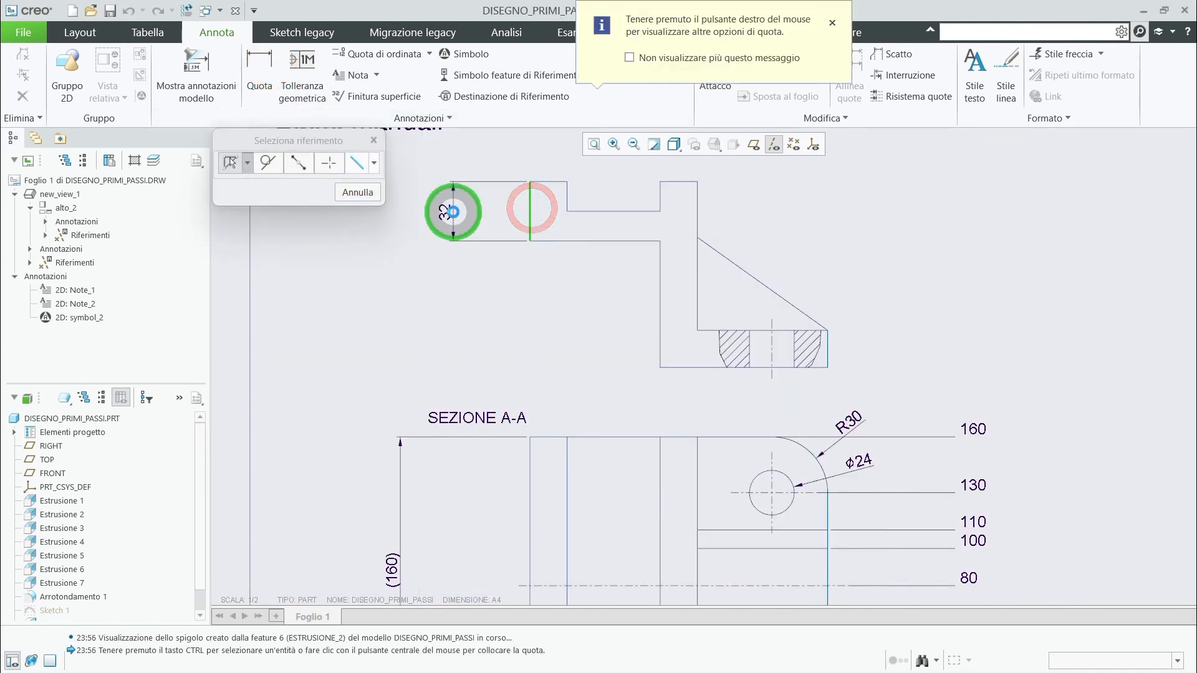
middle_click(440, 279)
- Skew the new vertical dimension (Inclina quota) so its witness lines slope down to the left, and deselect it
scroll(459, 211, "up", 2)
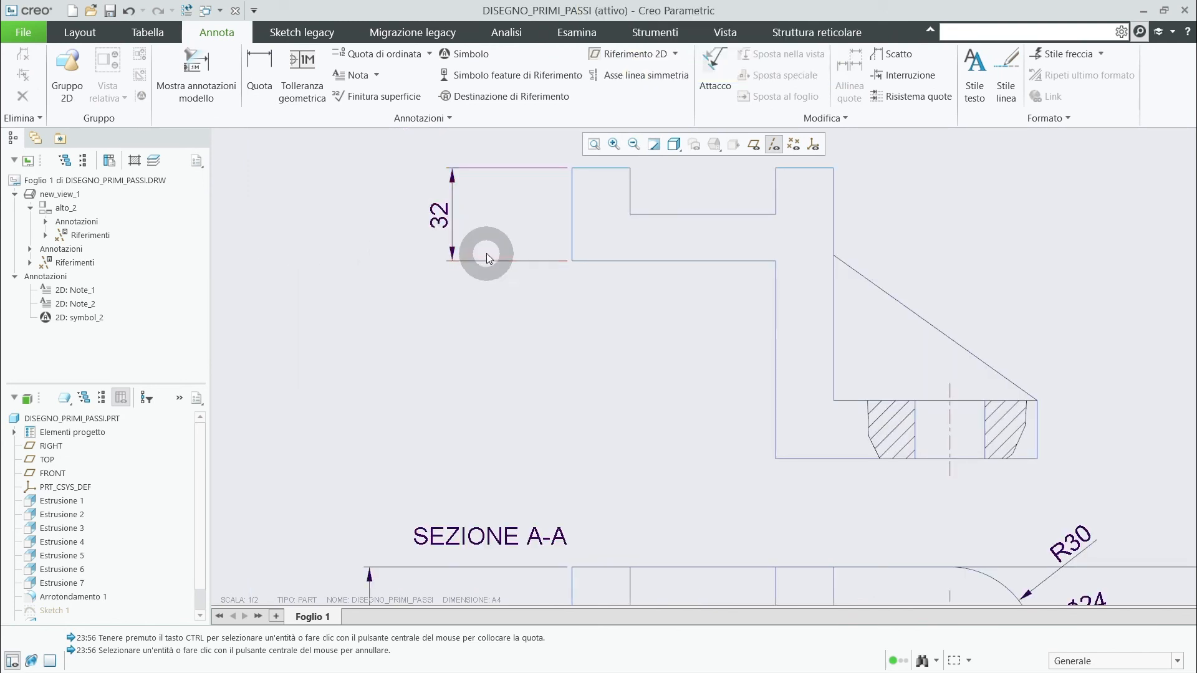
left_click(445, 218)
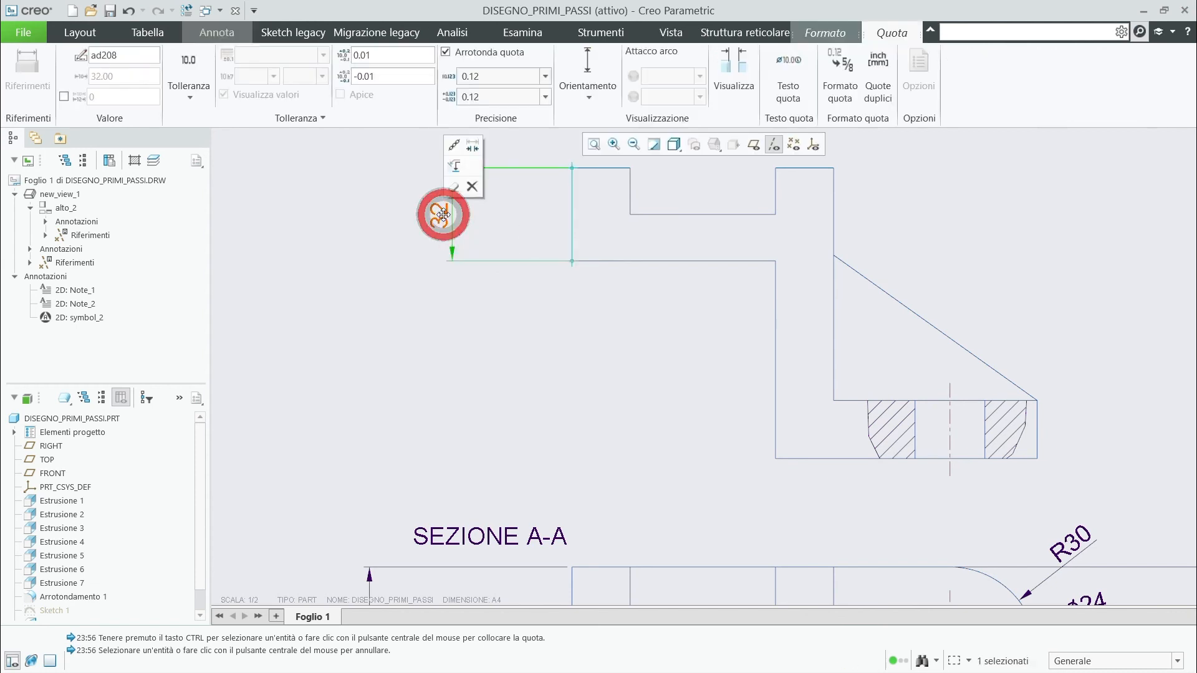
right_click(442, 215)
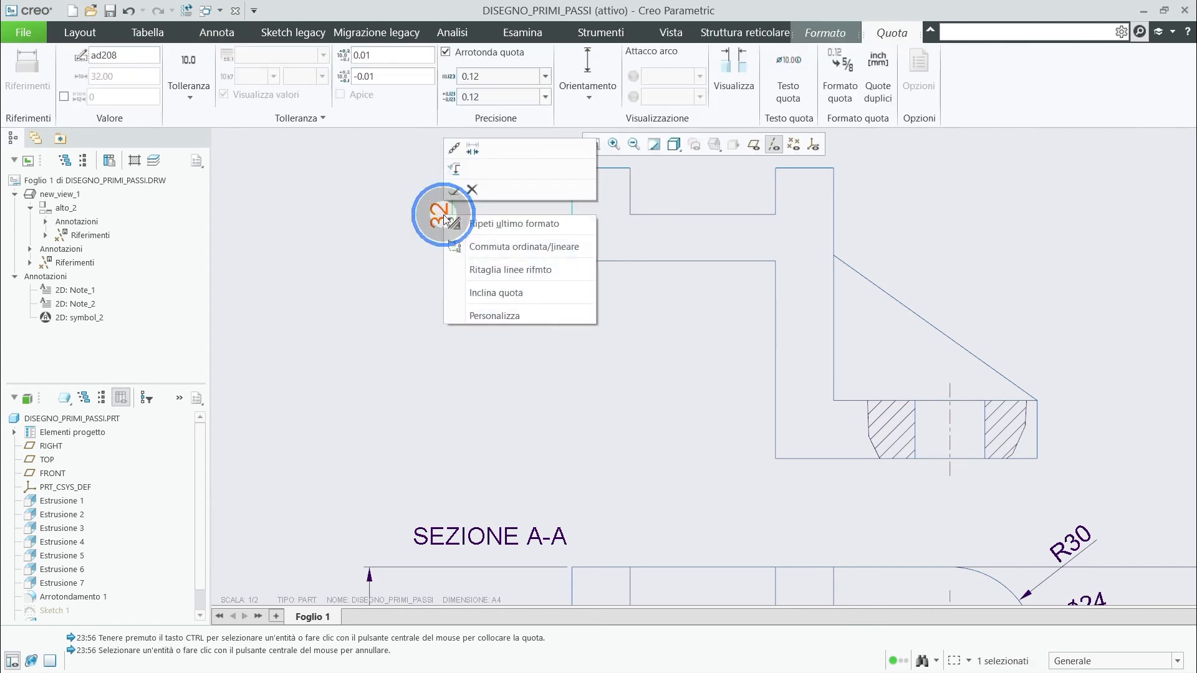
left_click(475, 294)
left_click_drag(449, 218, 437, 297)
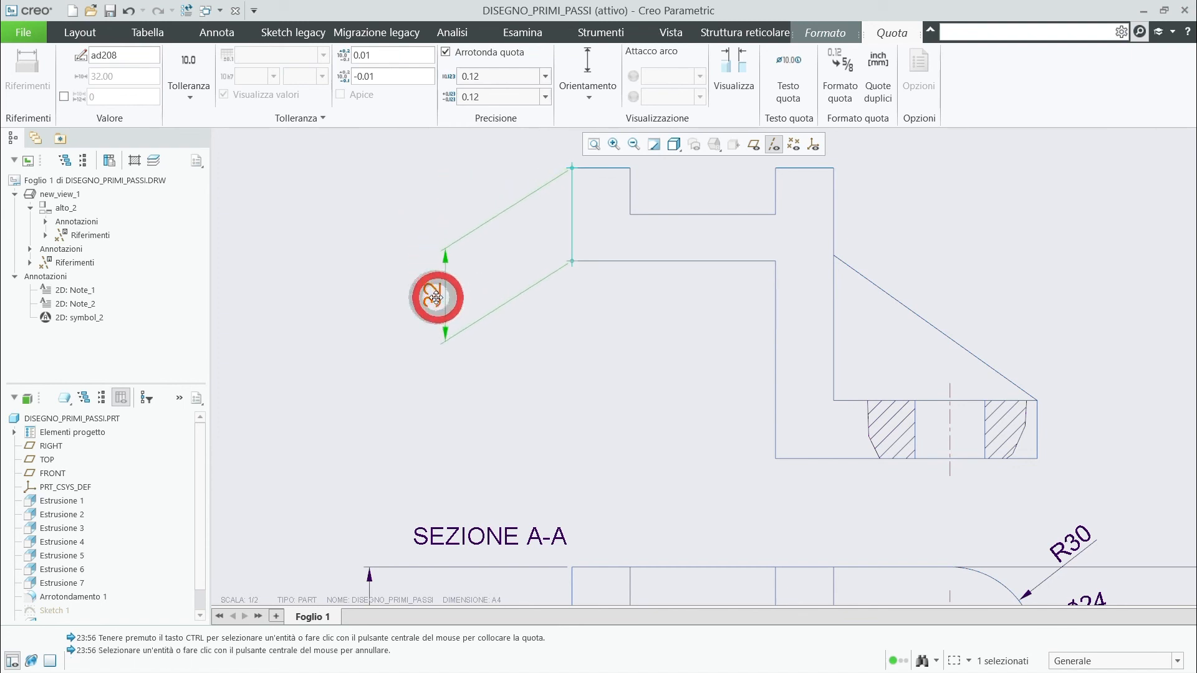
left_click(386, 245)
scroll(501, 356, "up", 2)
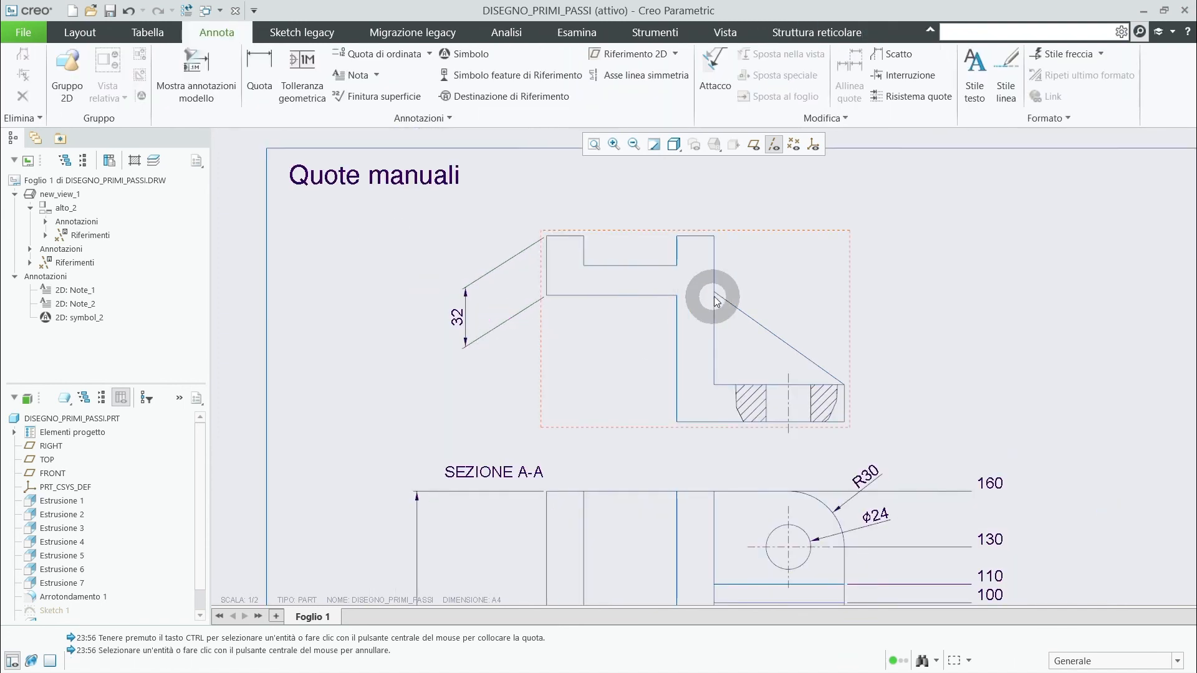
- Dimension the short top edge of the section view's right-hand upright, place it above the edge and end the dimension command
left_click(260, 66)
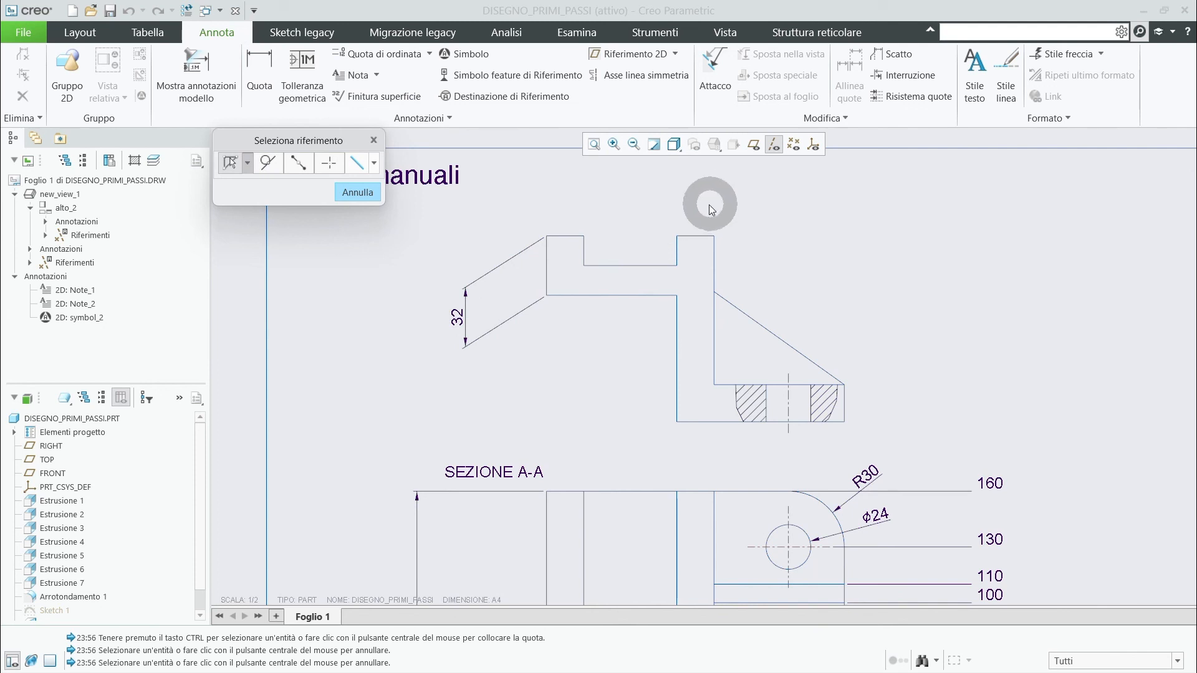
left_click(697, 241)
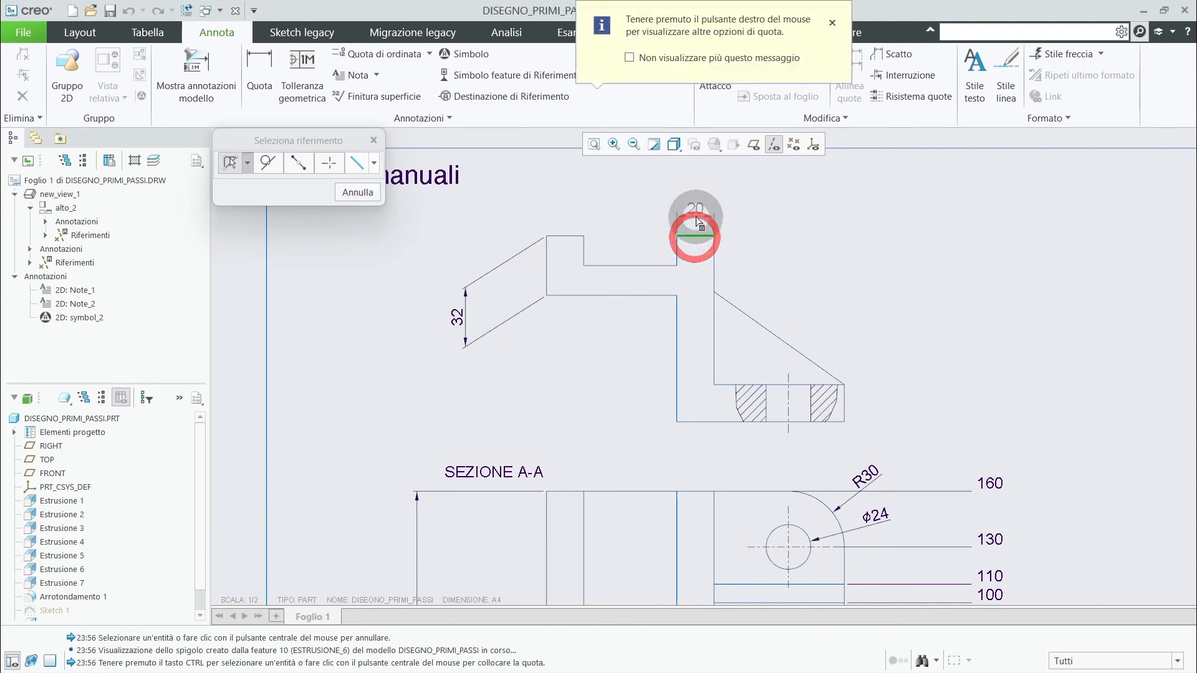
middle_click(694, 190)
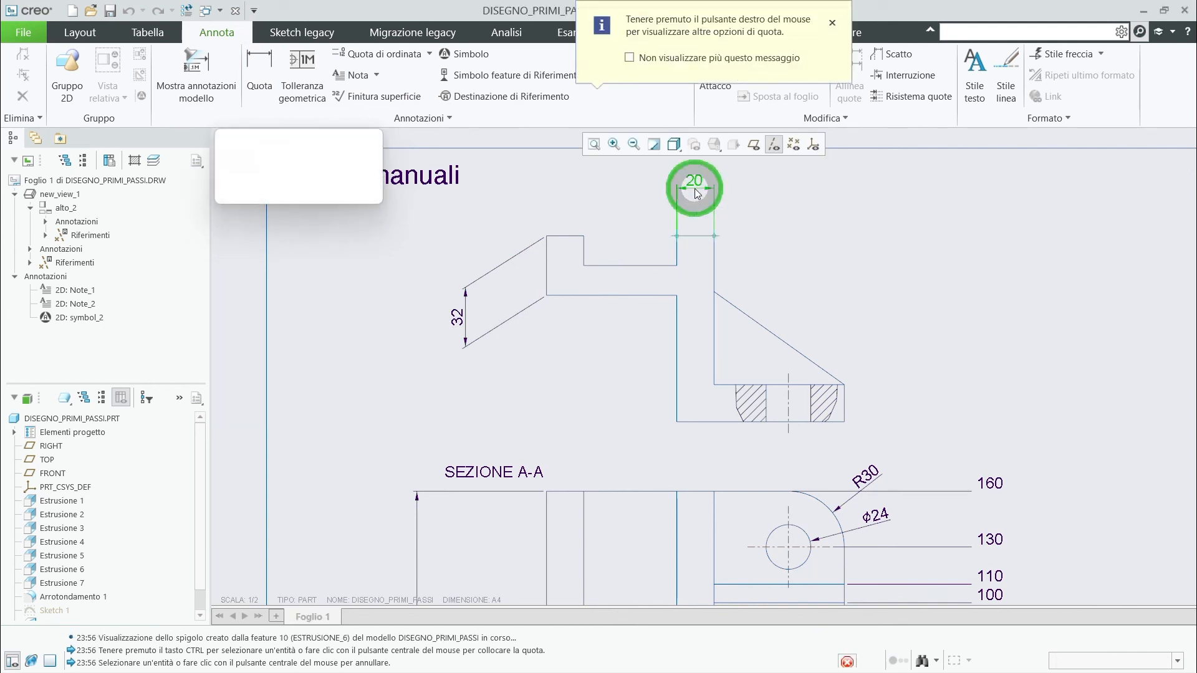
left_click(753, 215)
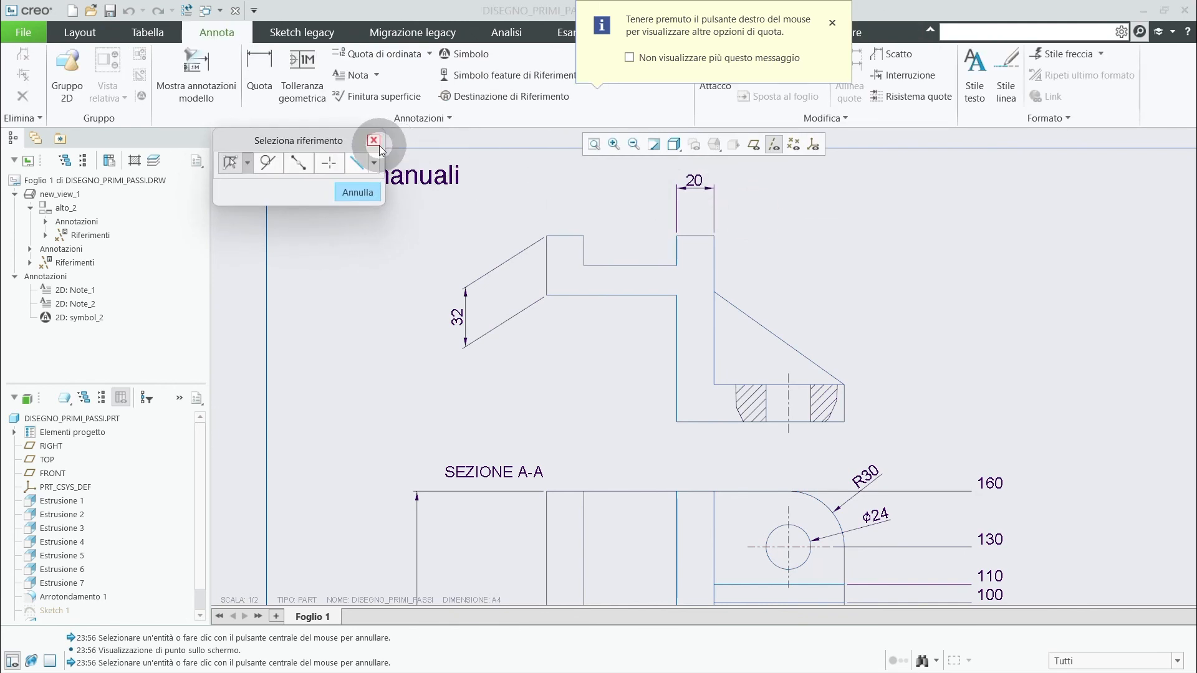
left_click(357, 192)
- Insert a jog (Scatto) in the right witness line of the upright's width dimension, offsetting its upper part to the right
scroll(714, 189, "down", 4)
scroll(651, 339, "up", 1)
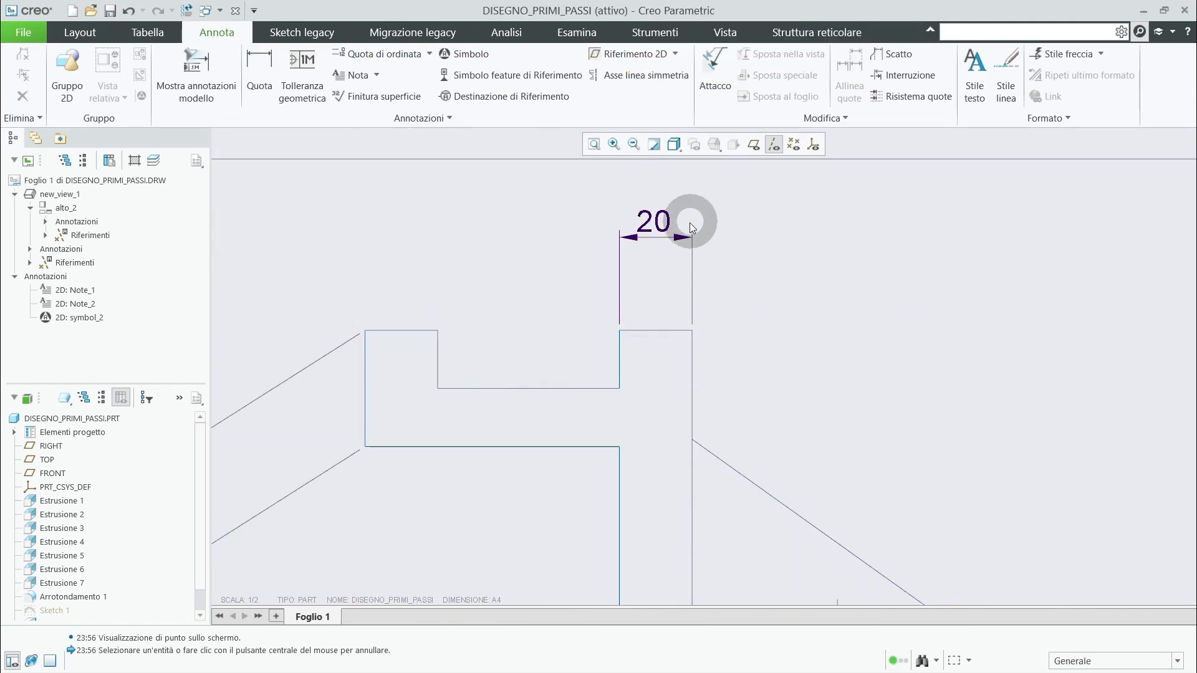
scroll(690, 223, "down", 1)
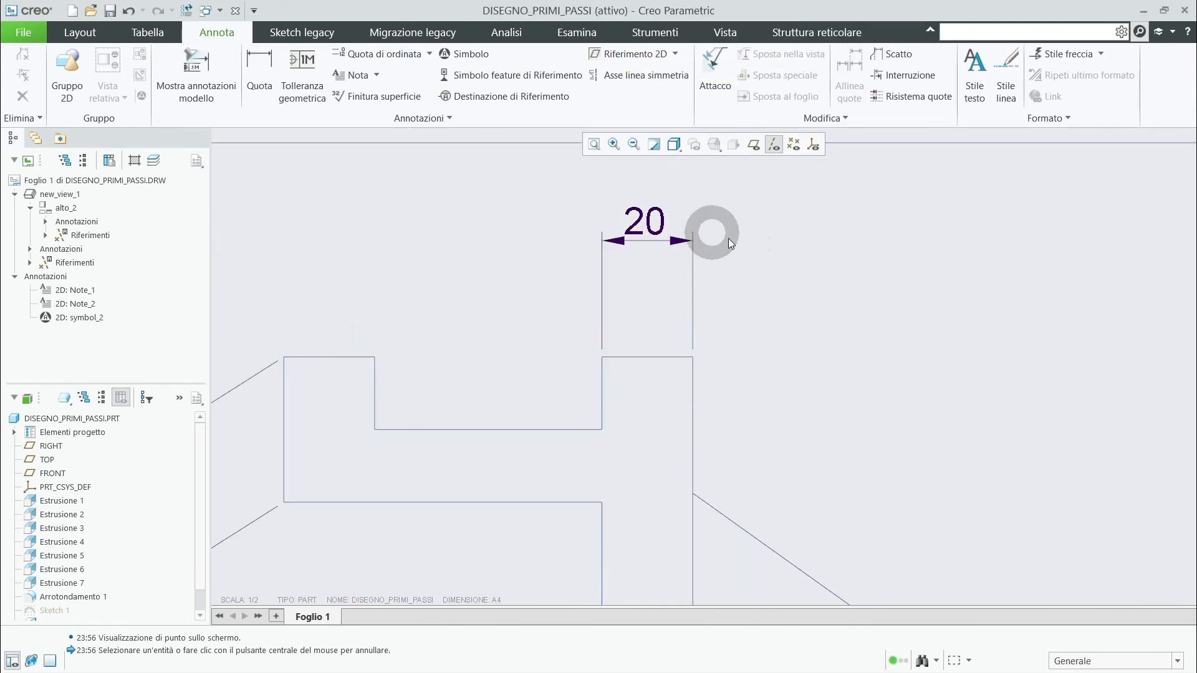
left_click(693, 294)
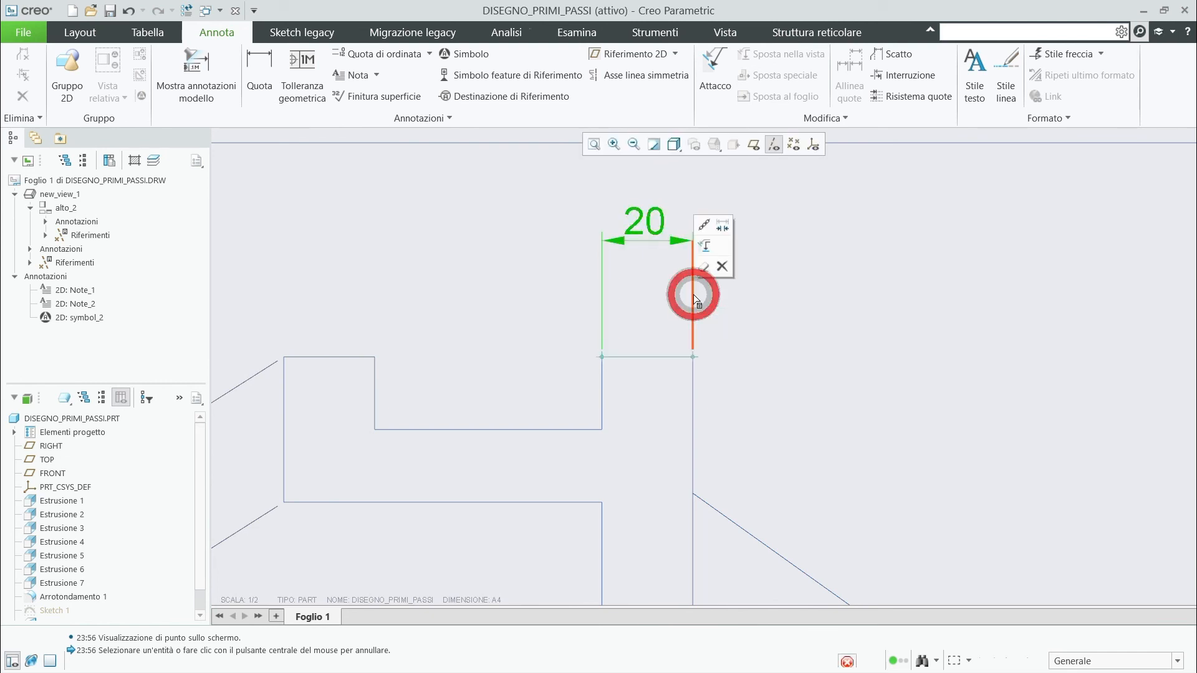
right_click(697, 299)
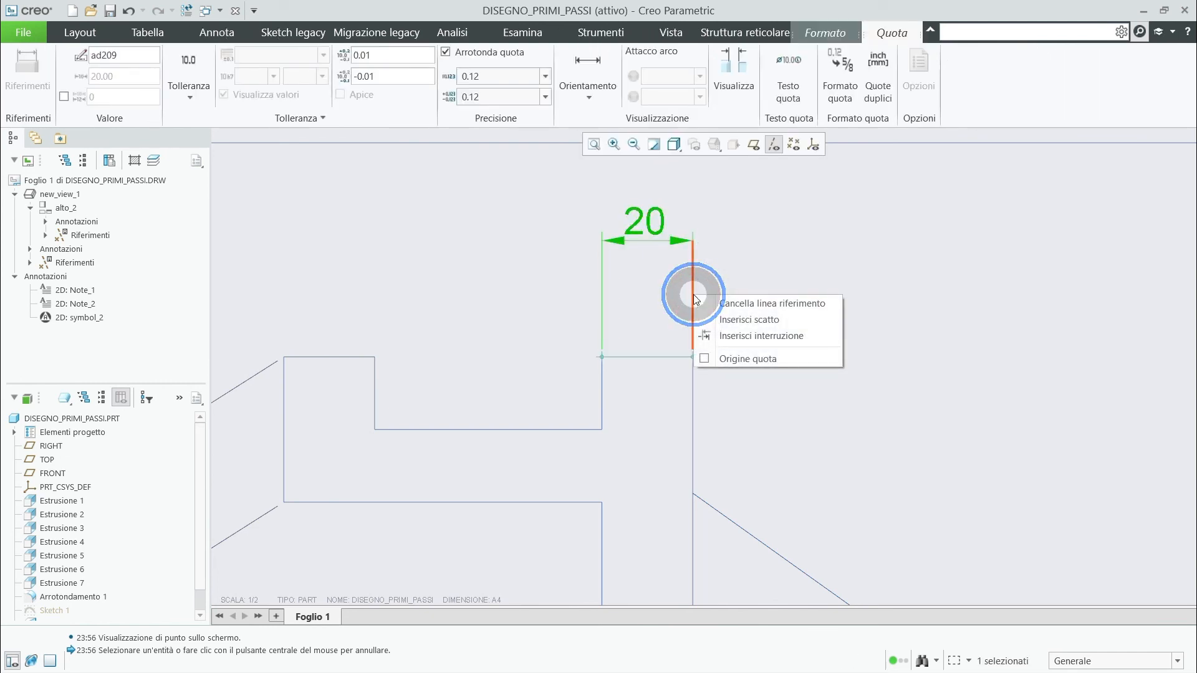
left_click(733, 320)
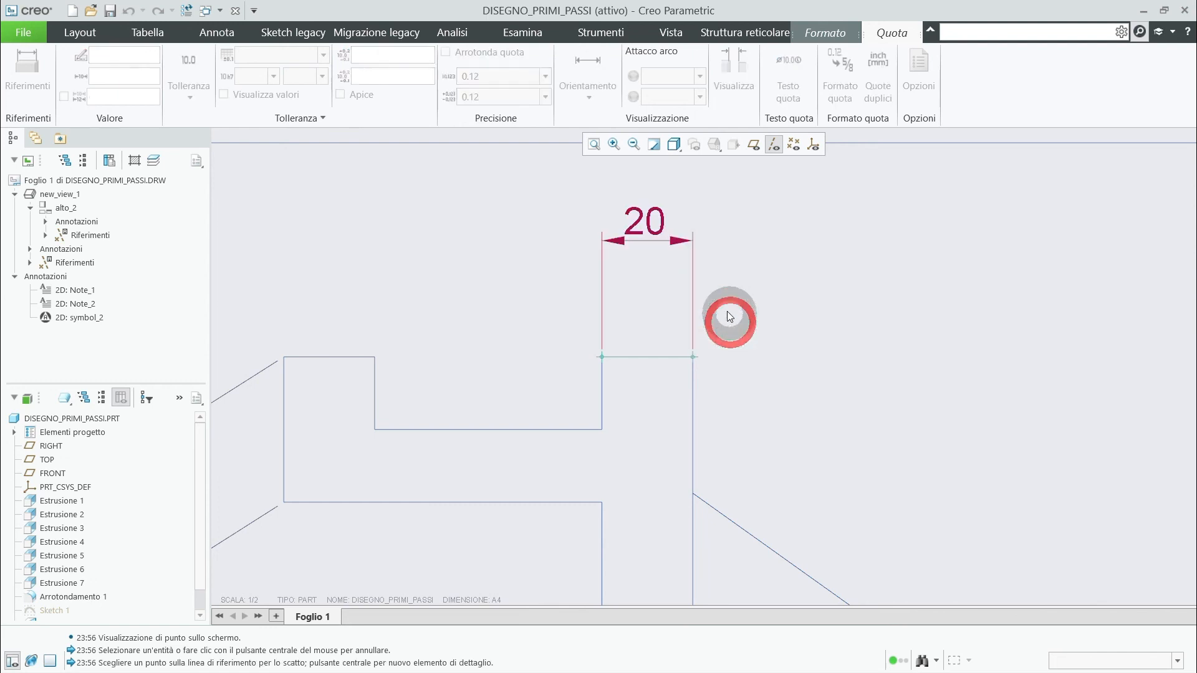
left_click(693, 293)
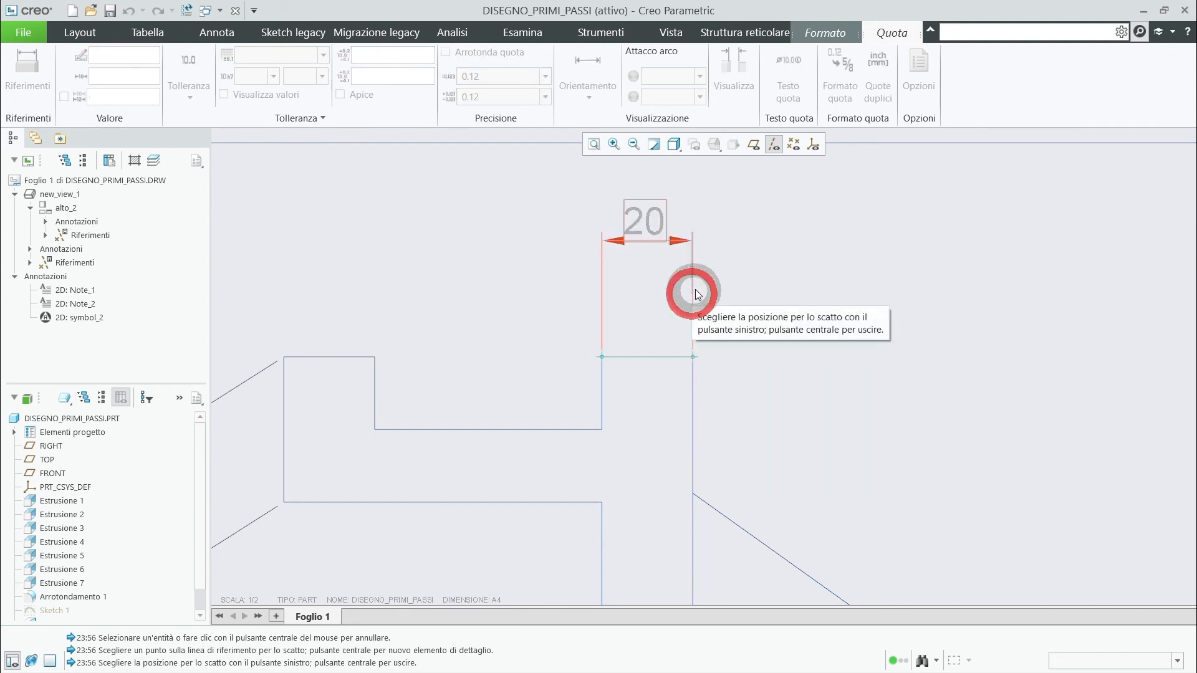
left_click(729, 266)
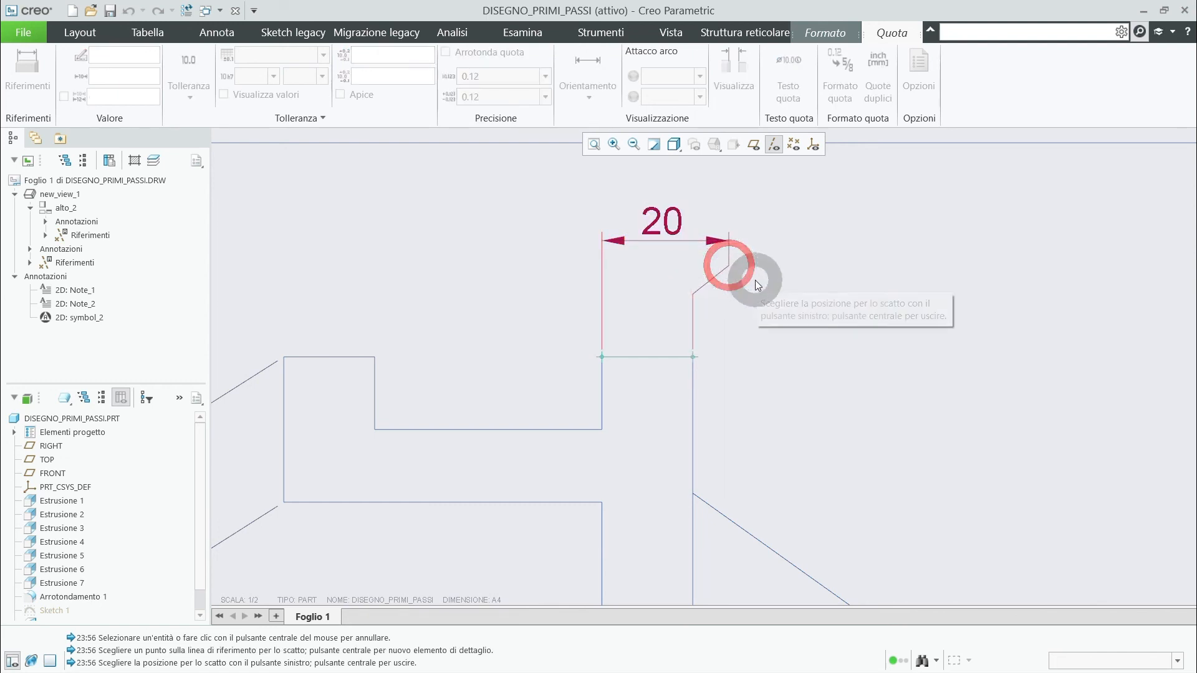
middle_click(784, 285)
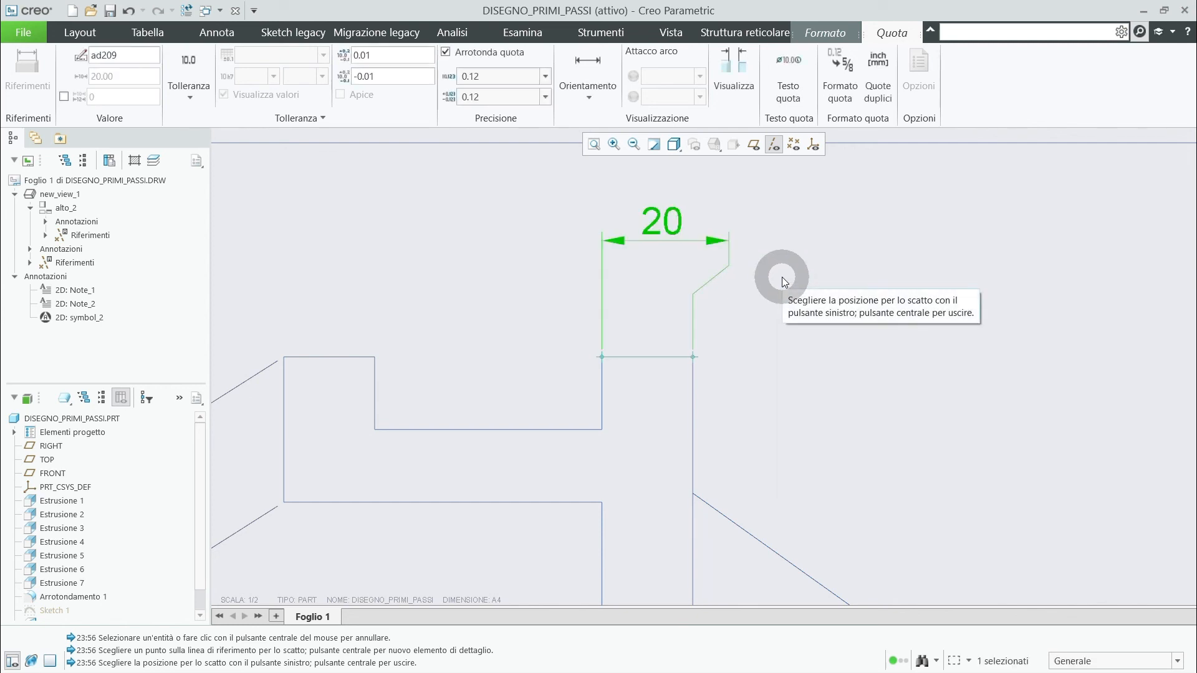
scroll(750, 259, "down", 1)
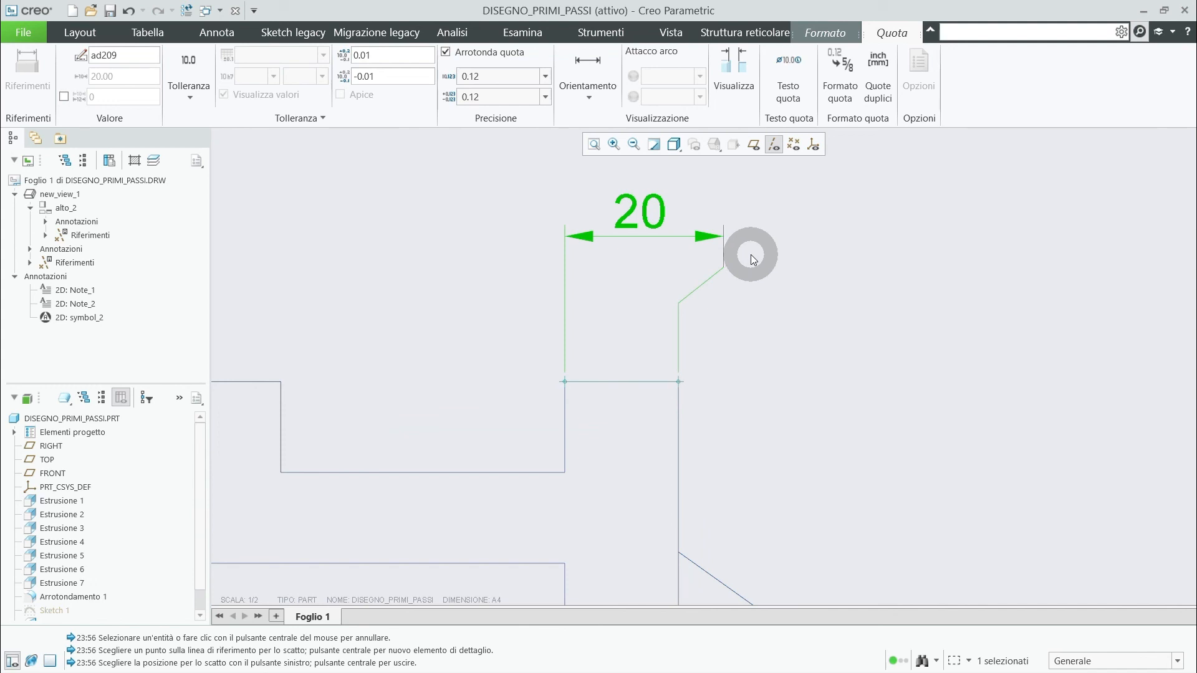
scroll(750, 255, "down", 1)
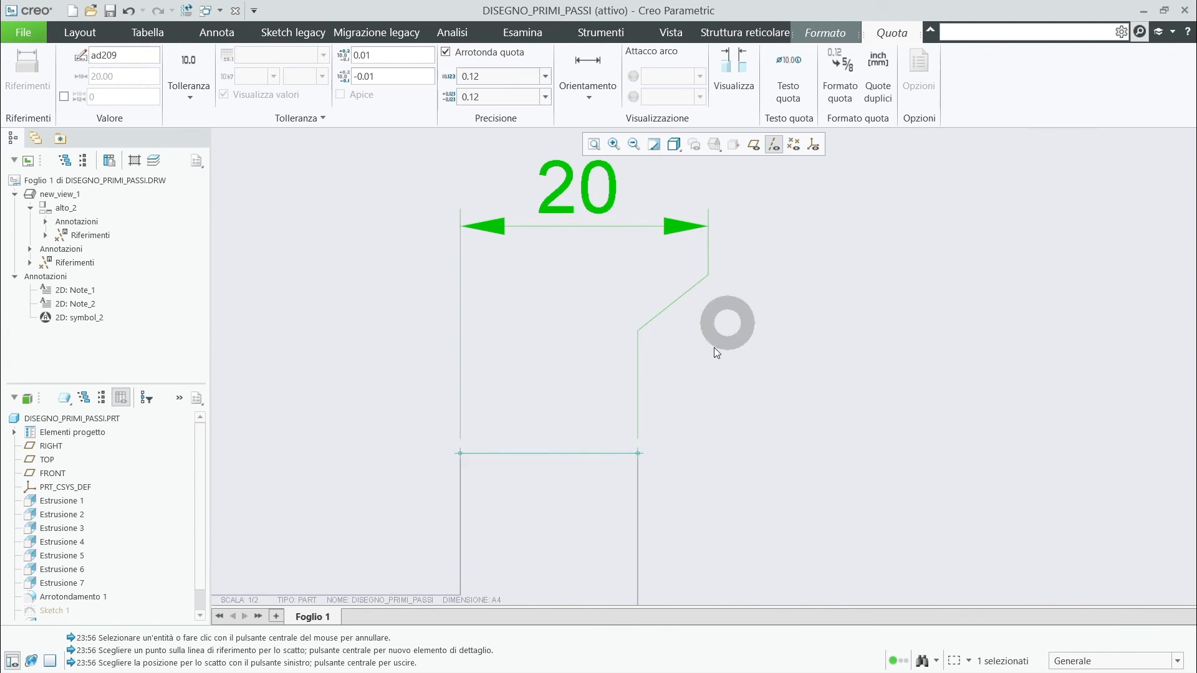
scroll(710, 357, "up", 1)
middle_click(840, 221)
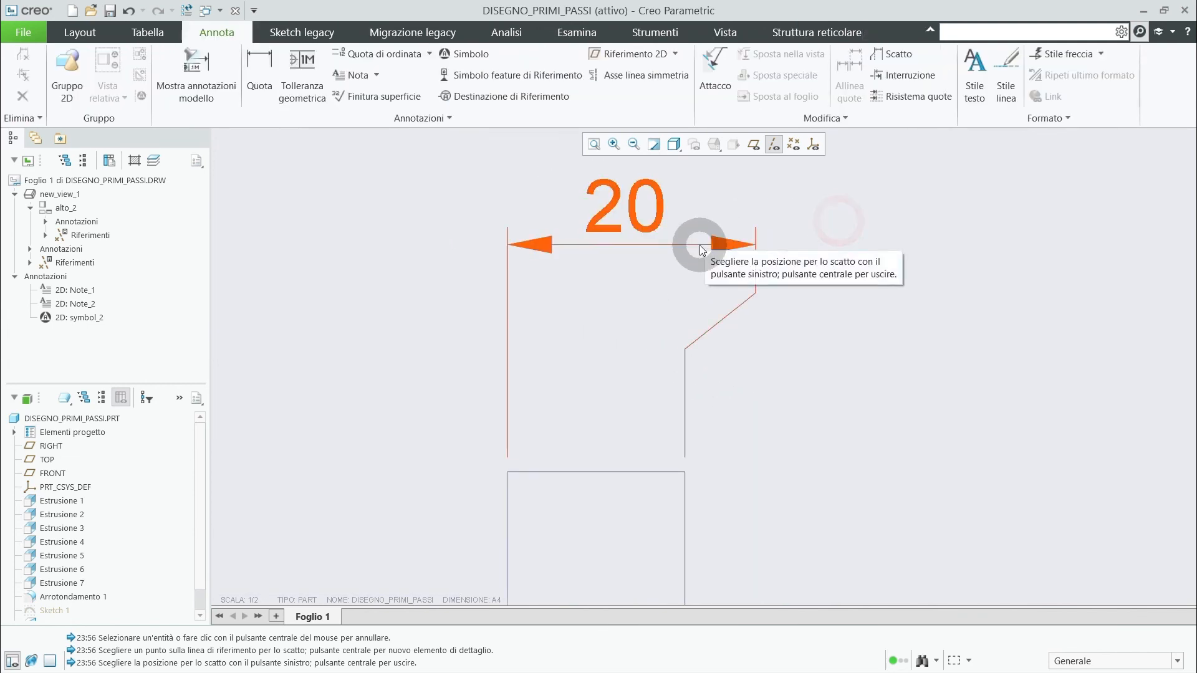
- Set the arrow style of the upright's width dimension to Pallino pieno
left_click(736, 246)
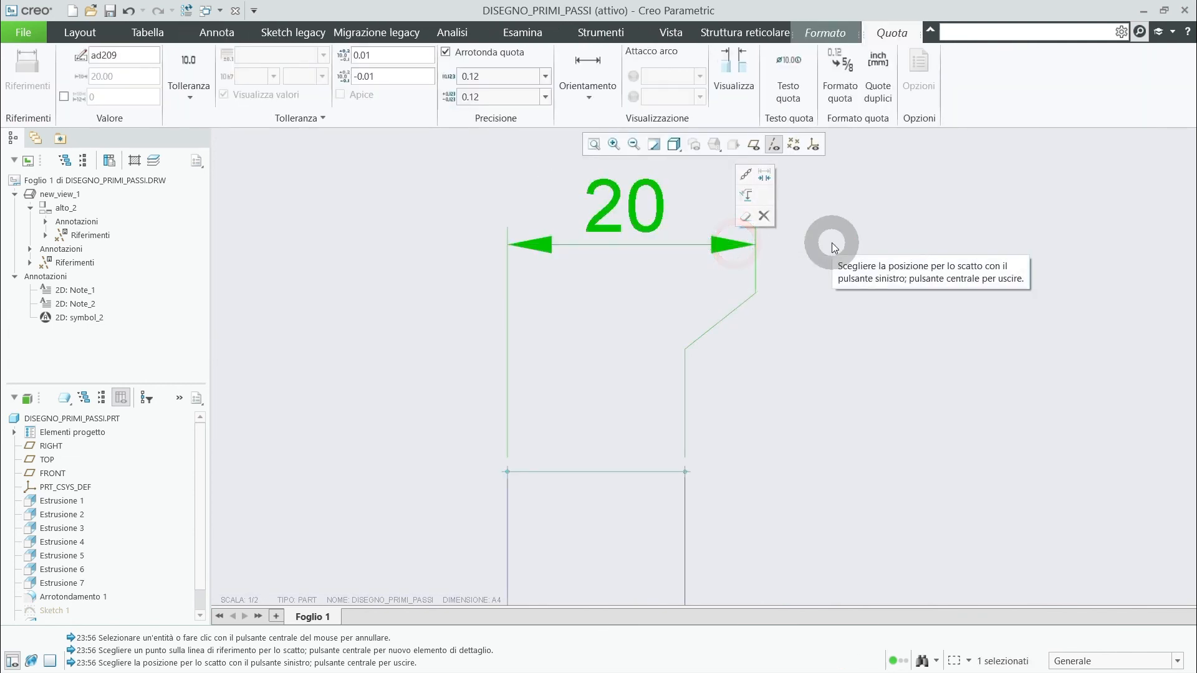
left_click(789, 91)
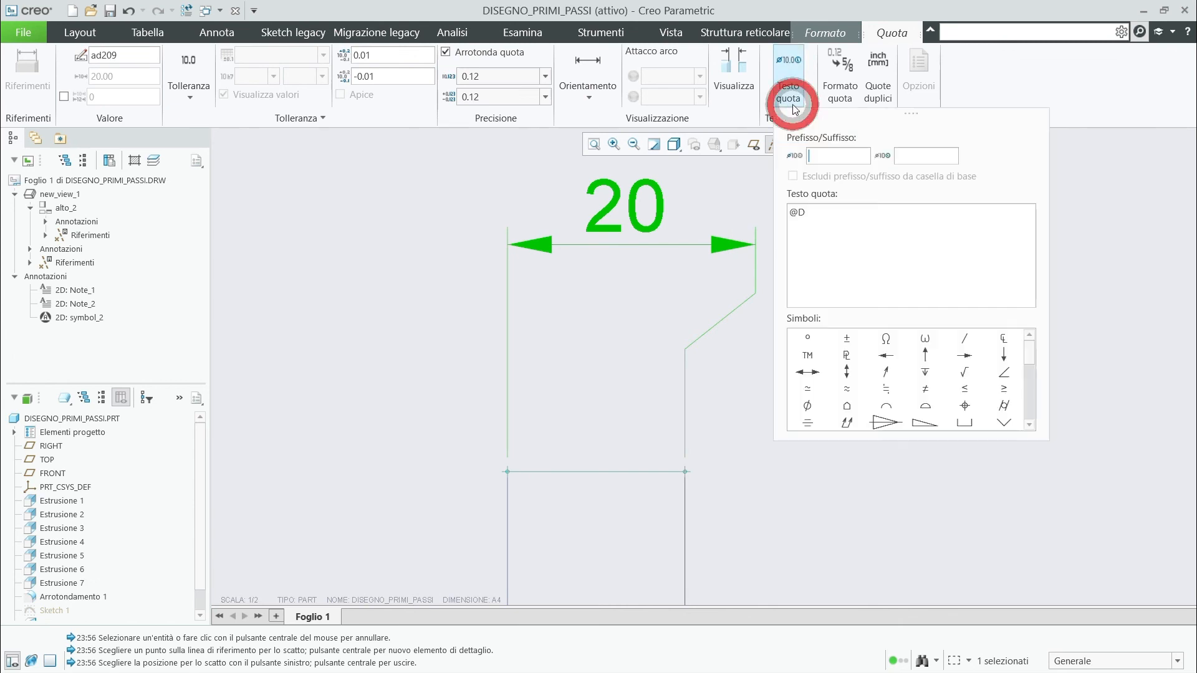
left_click(816, 32)
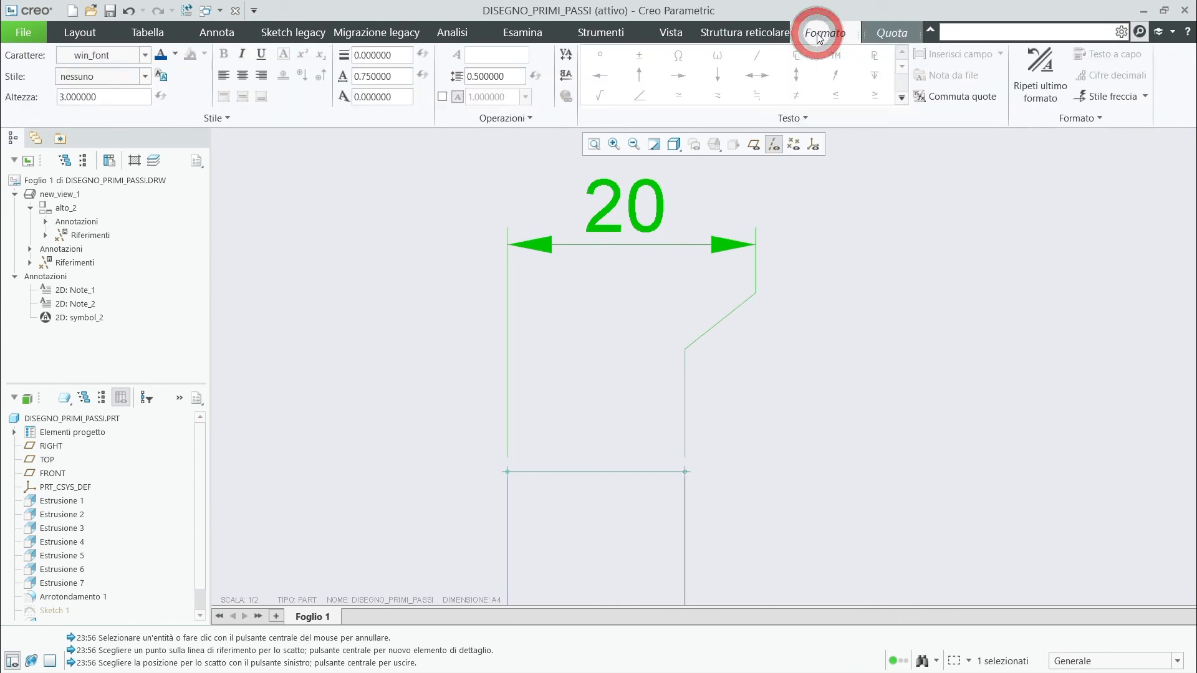
left_click(1104, 98)
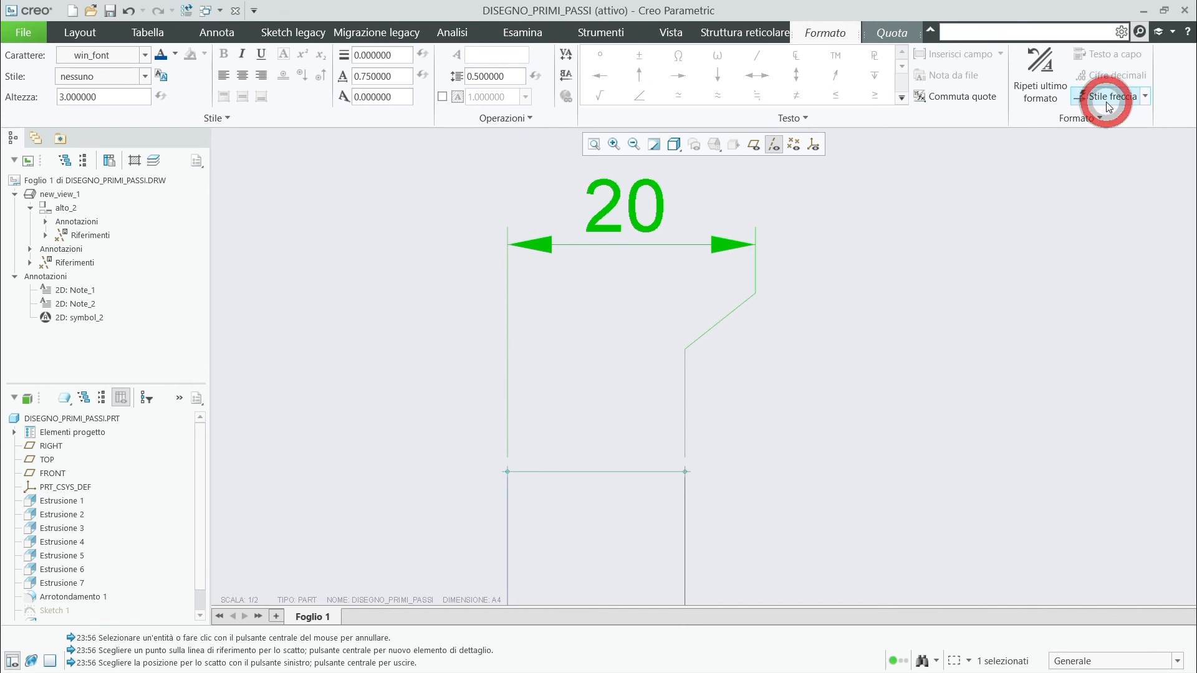
left_click(1145, 97)
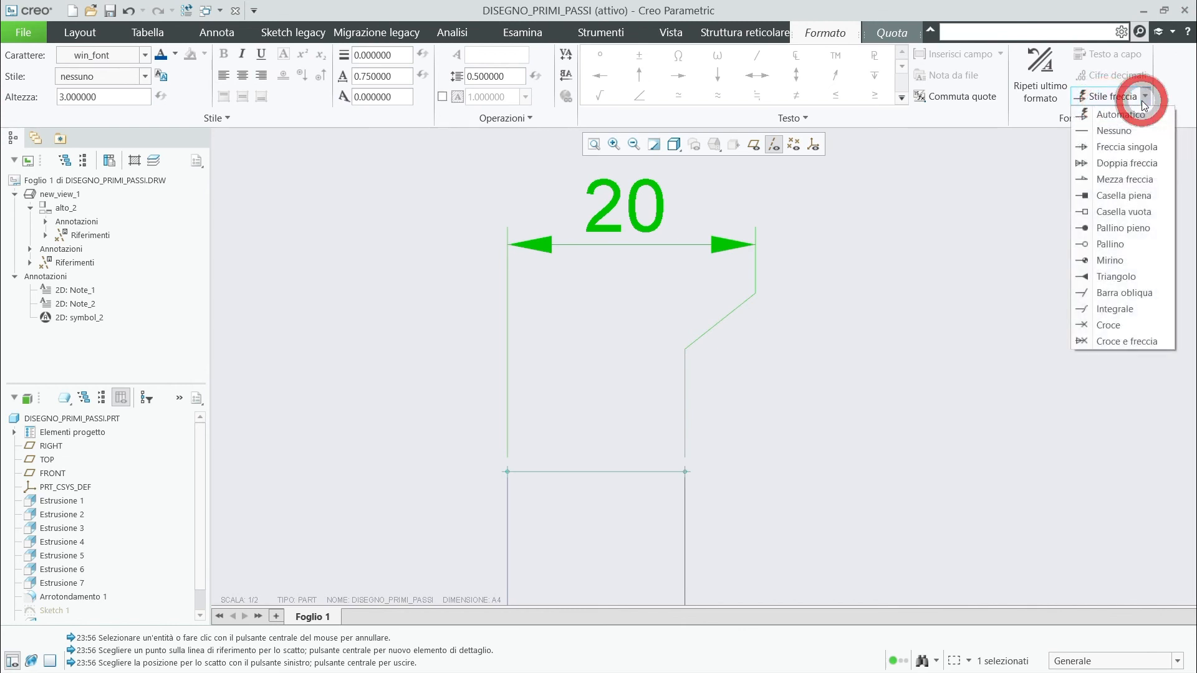
left_click(1123, 229)
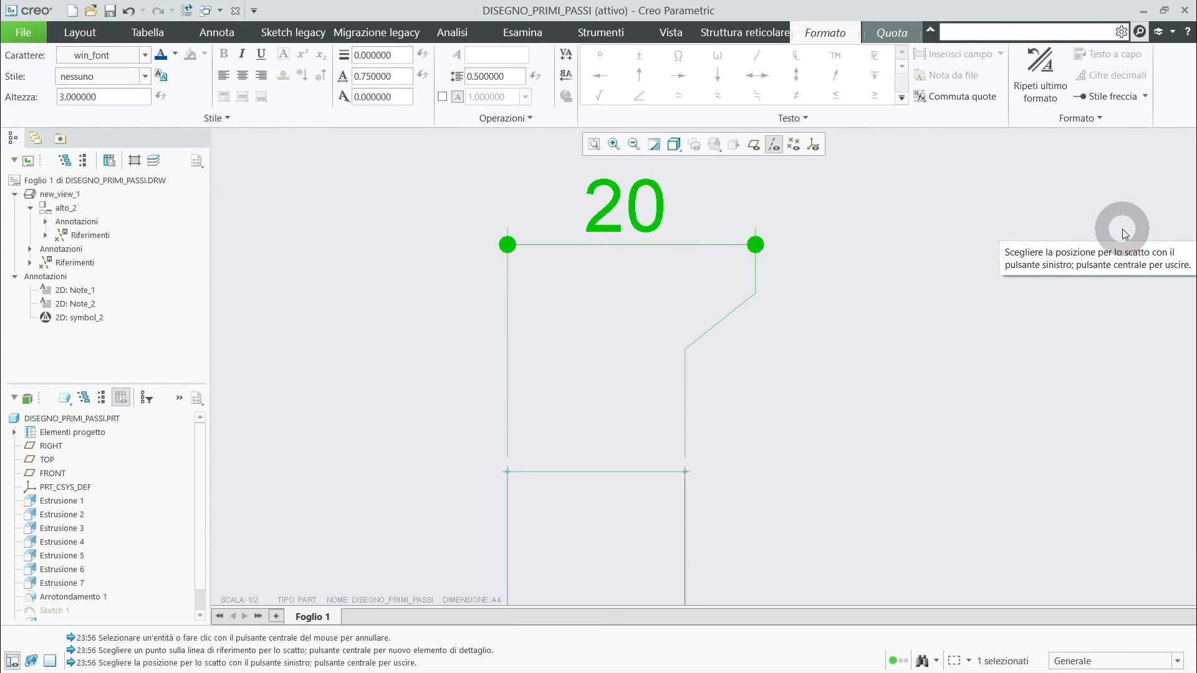
- Restore the width dimension's arrow style to Automatico and deselect it
left_click(1145, 97)
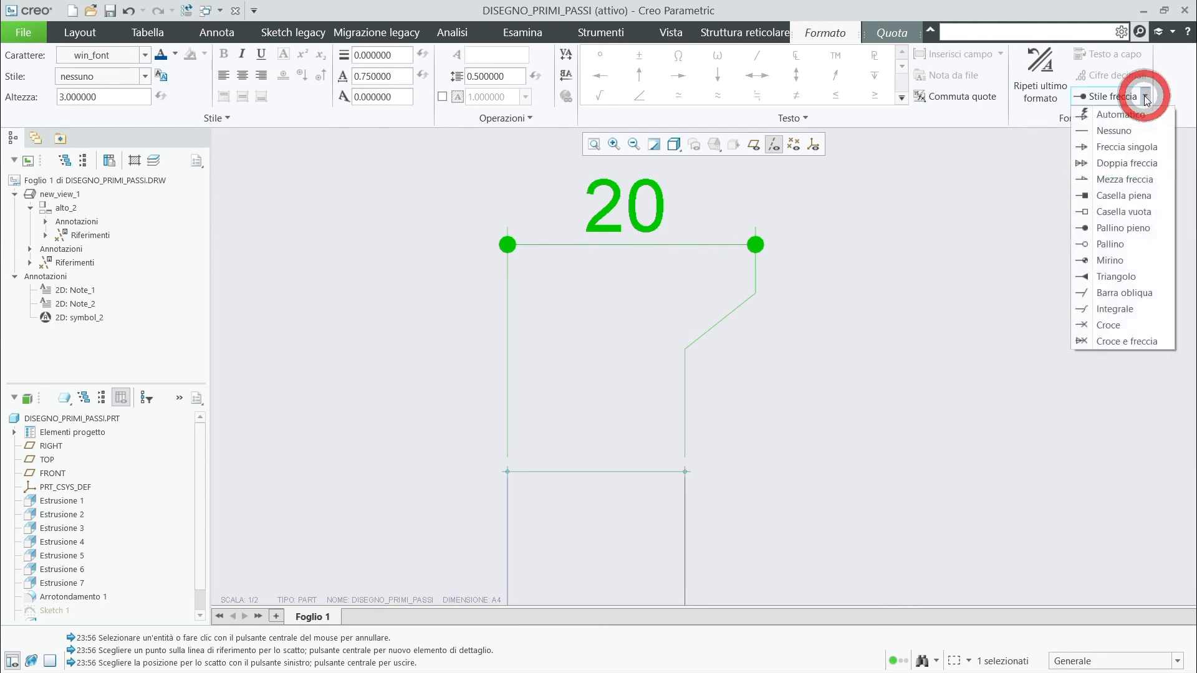
left_click(1139, 115)
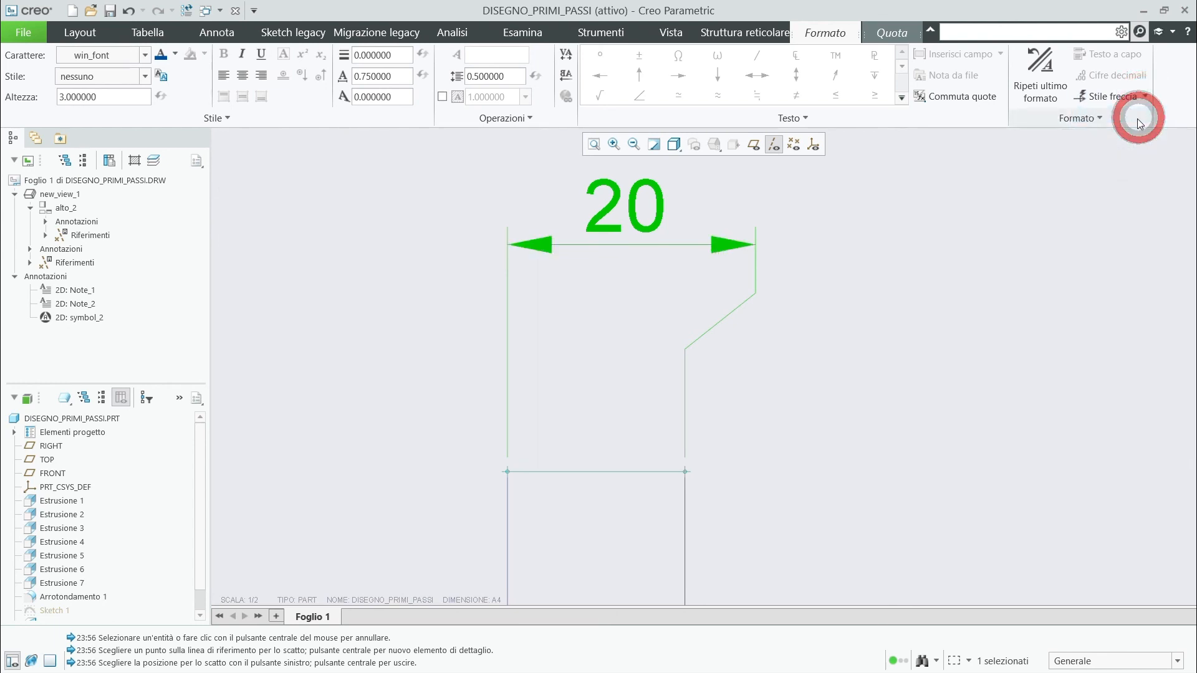
left_click(995, 245)
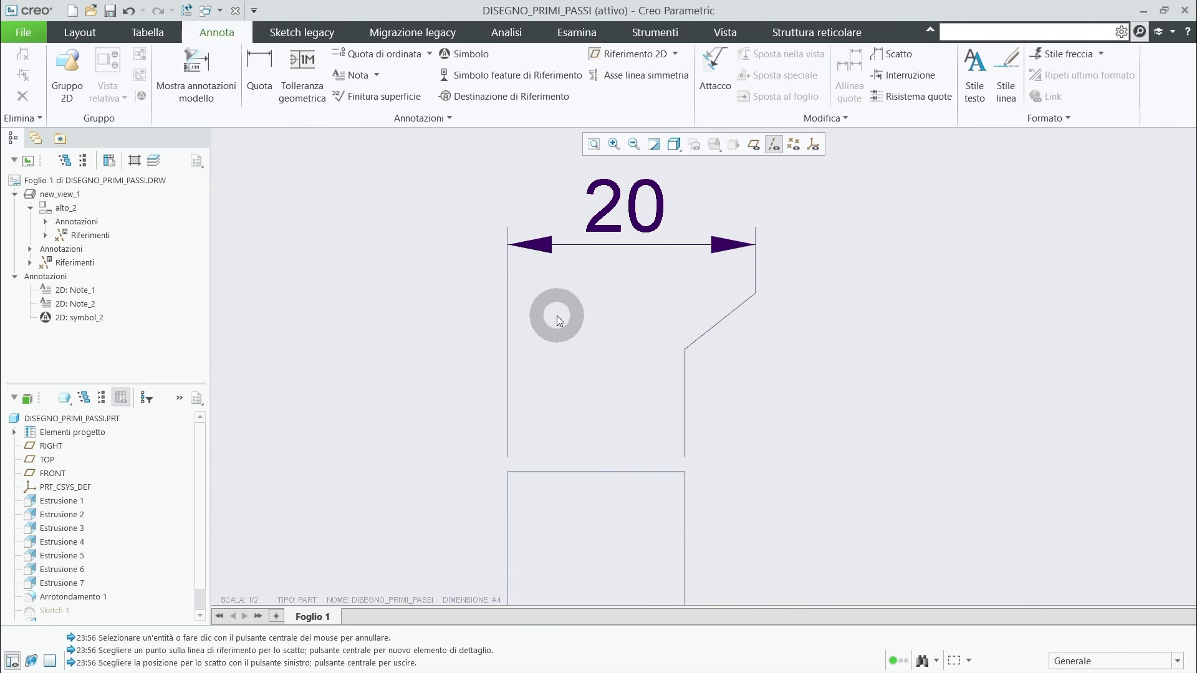
- Set only the left arrowhead of the upright's width dimension to the Pallino pieno style and deselect the dimension
scroll(556, 293, "down", 2)
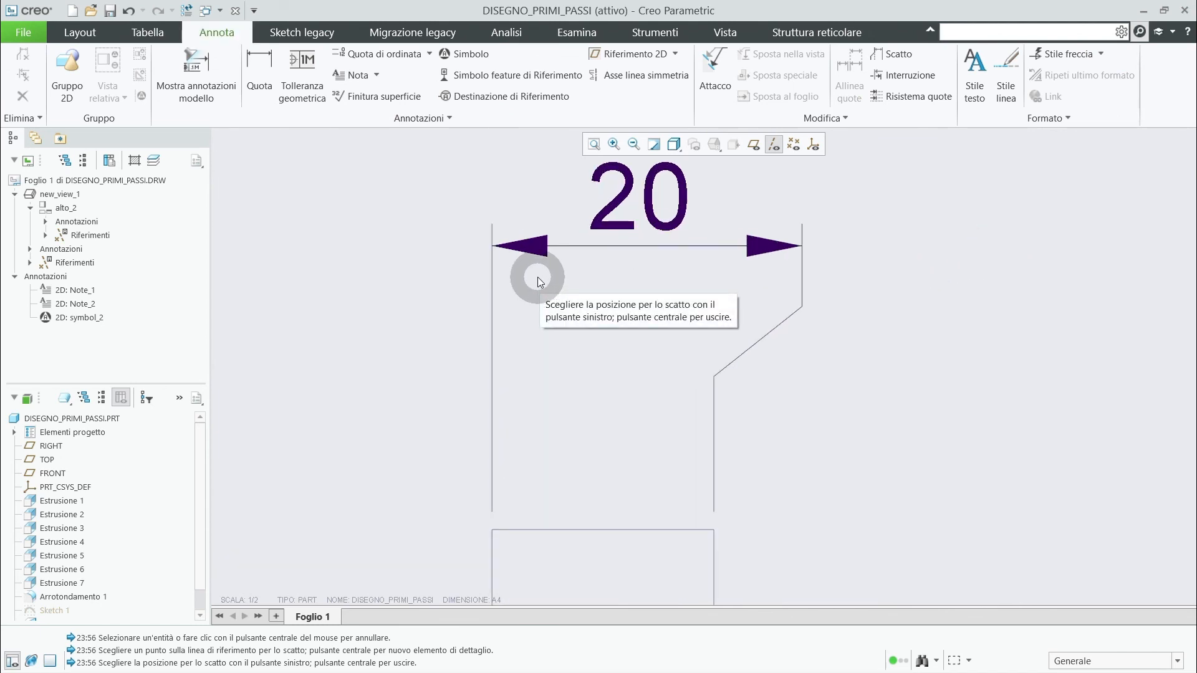
left_click(559, 246)
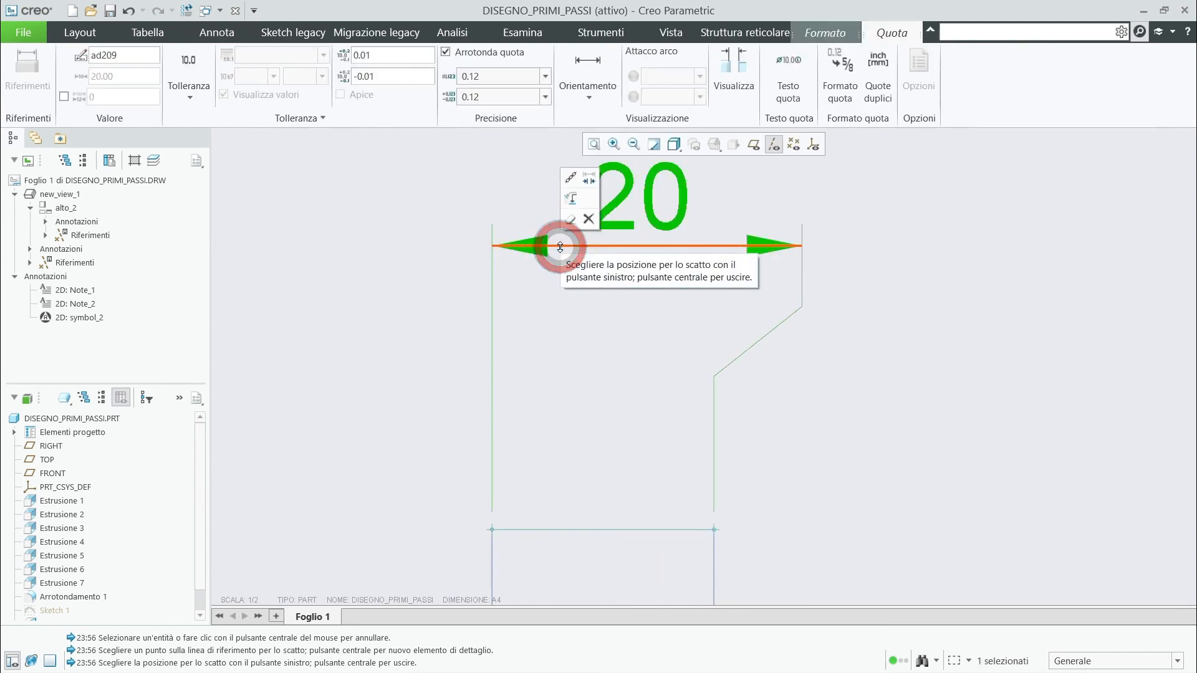
right_click(496, 251)
mouse_move(564, 255)
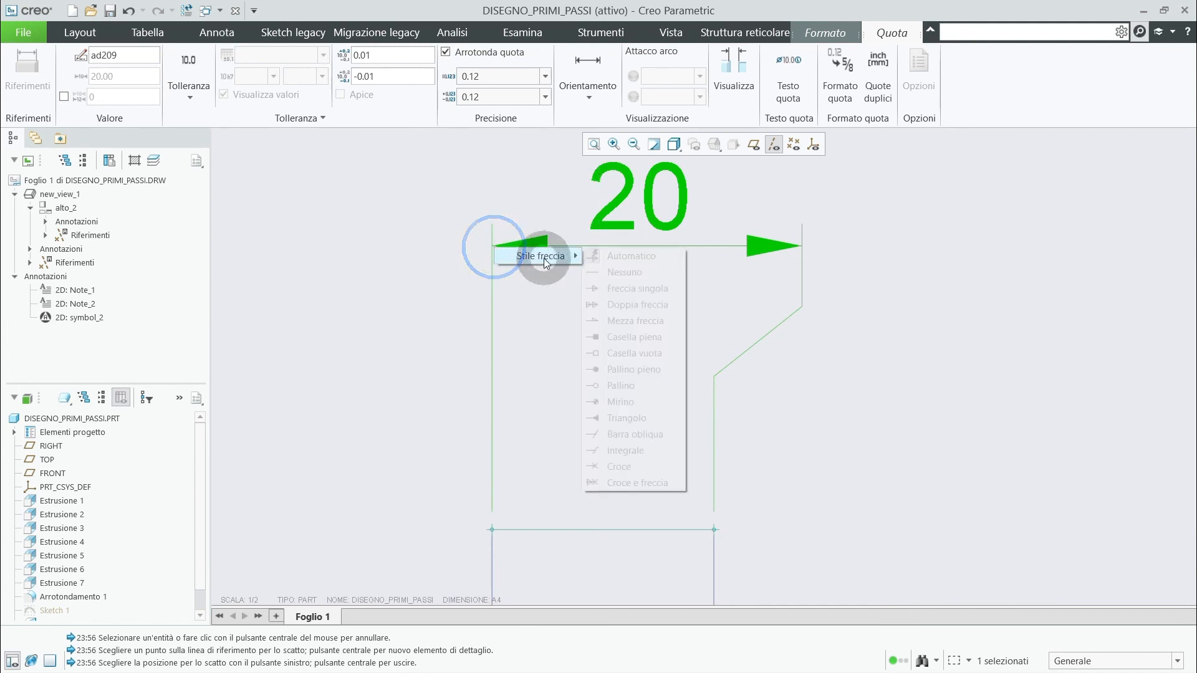
left_click(627, 369)
left_click(594, 347)
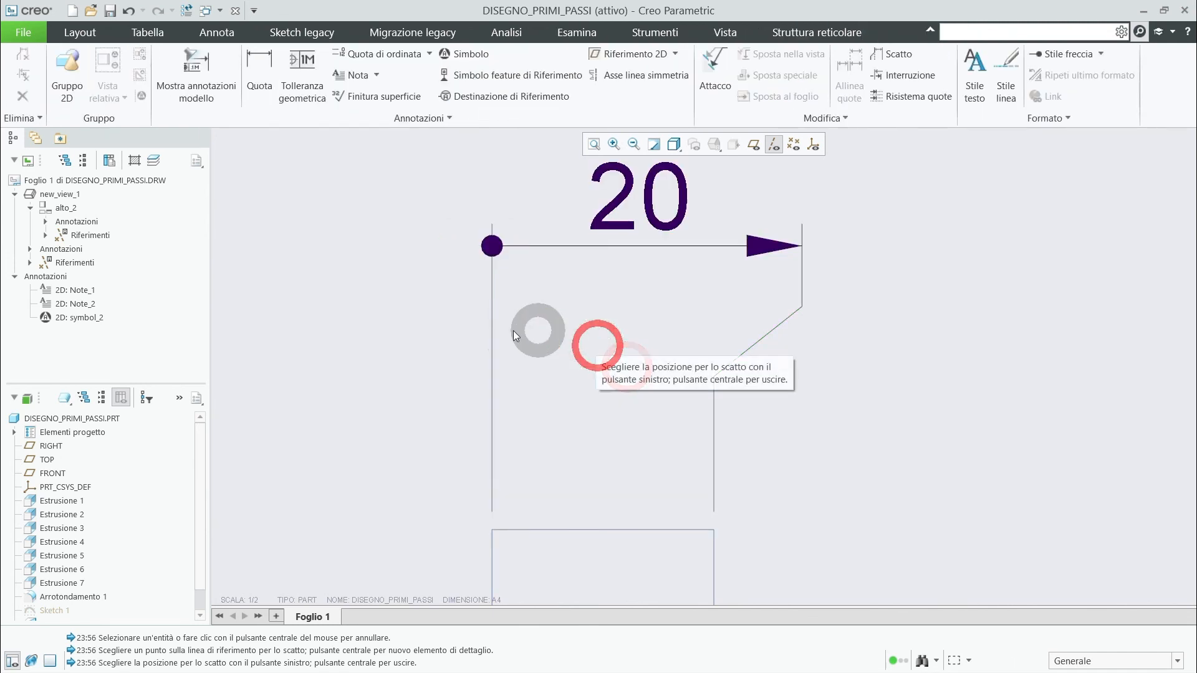
scroll(335, 298, "down", 1)
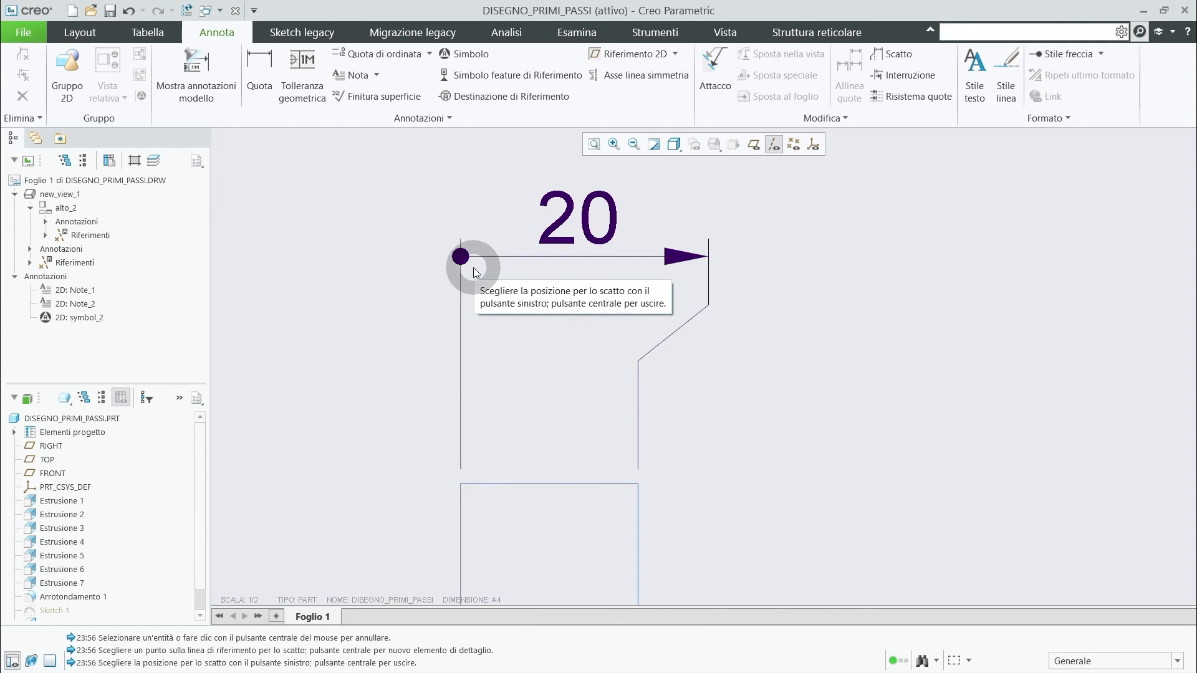
middle_click(813, 246)
scroll(717, 234, "up", 7)
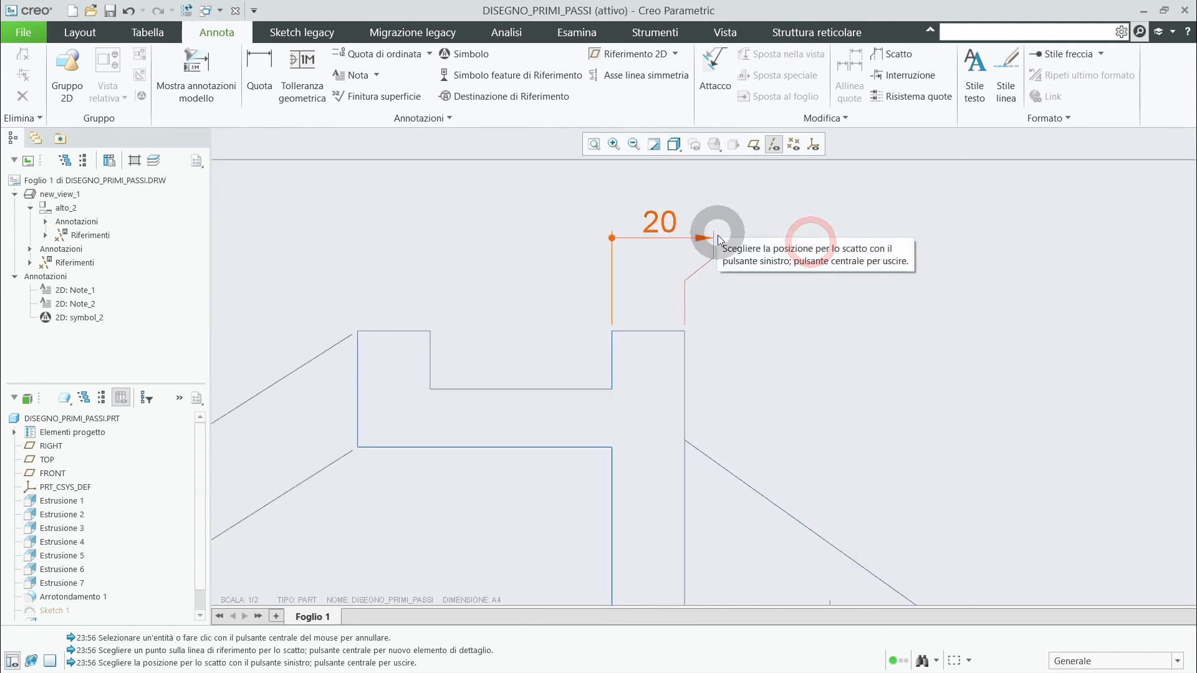
scroll(674, 250, "up", 4)
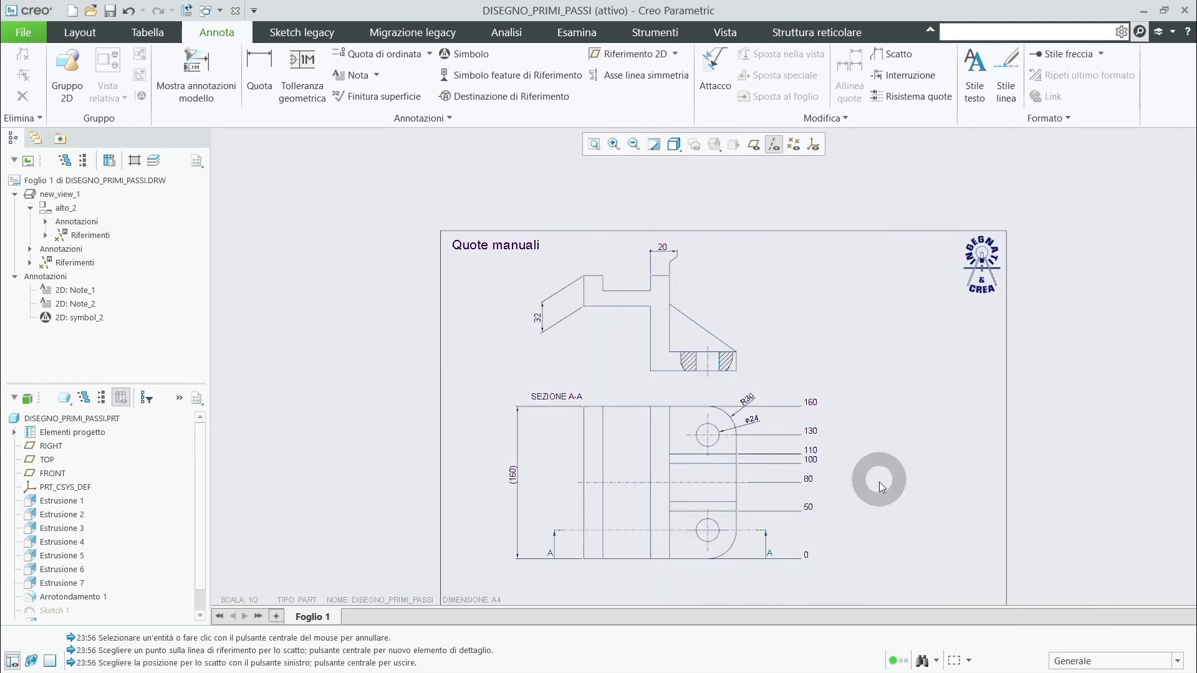